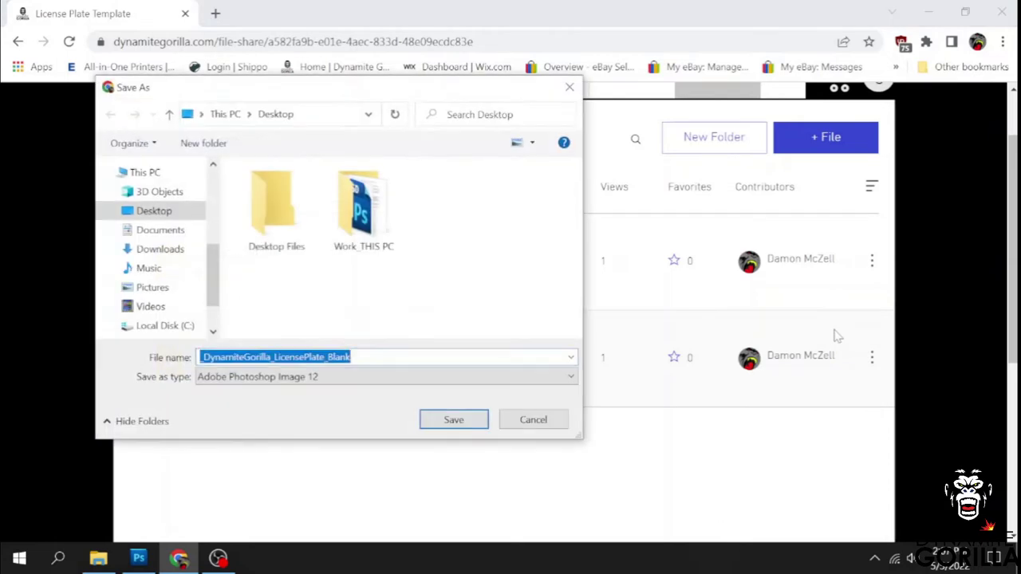
# Save the blank license plate PSD template and Preview.jpg from the file share to the Desktop
pyautogui.click(453, 419)
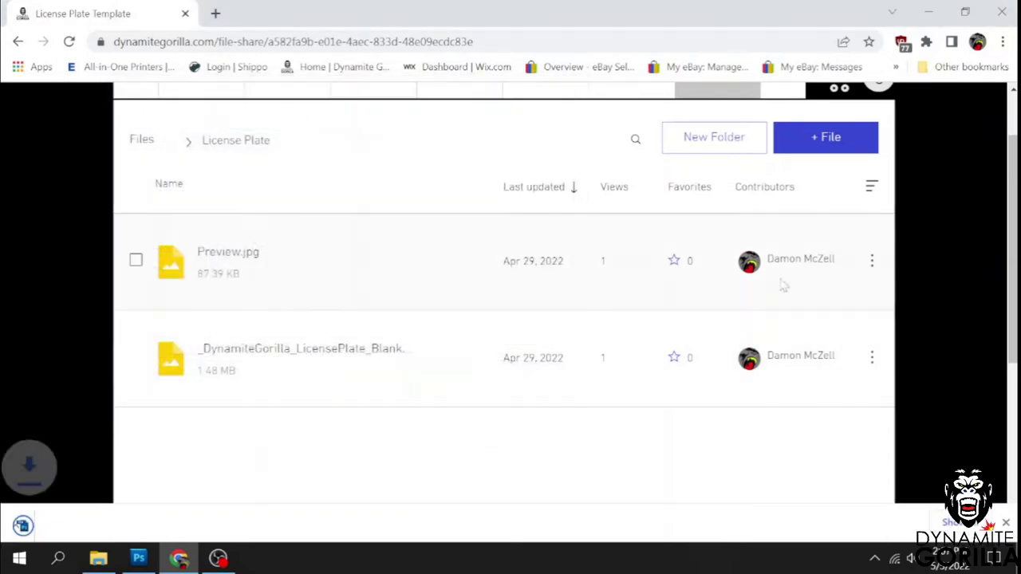
pyautogui.click(871, 260)
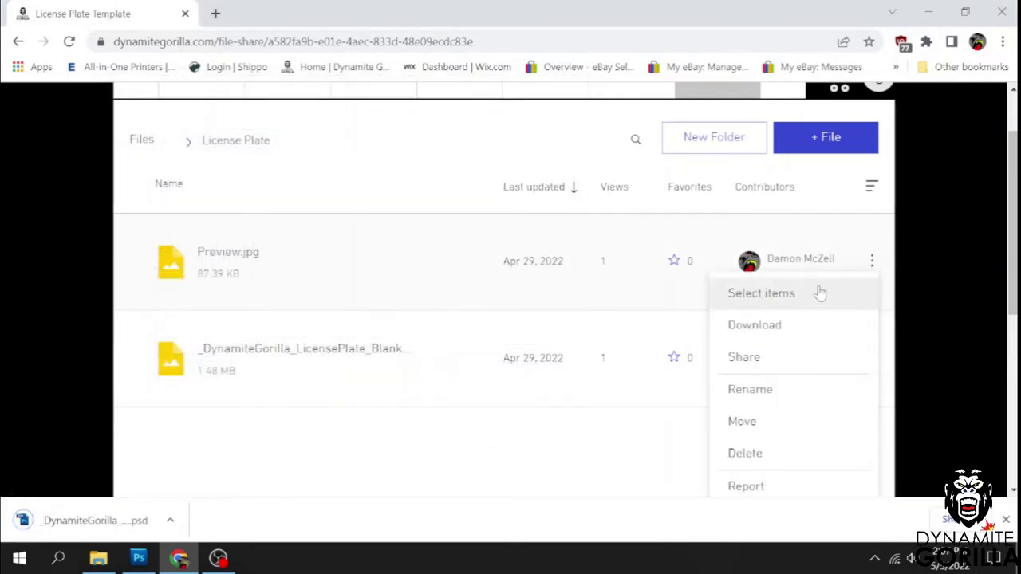
pyautogui.click(775, 327)
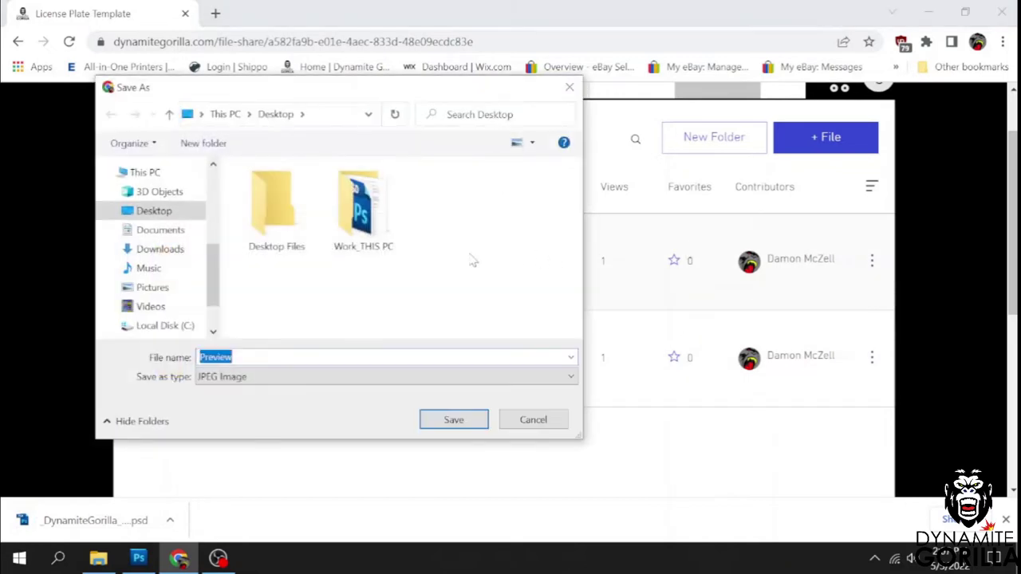
pyautogui.click(448, 418)
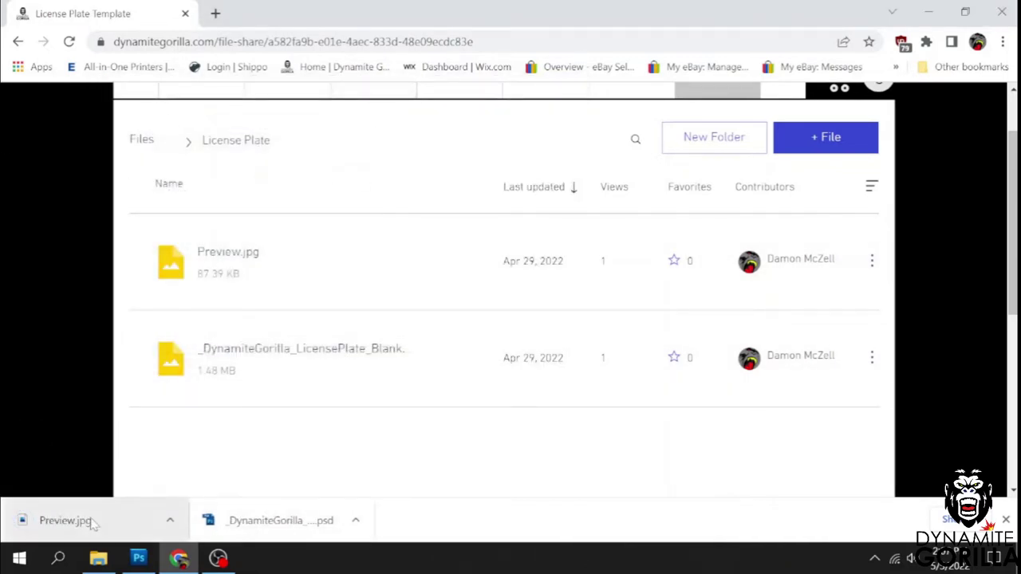
# Search Google for "tropical sunset vector" in a new browser tab
pyautogui.click(216, 14)
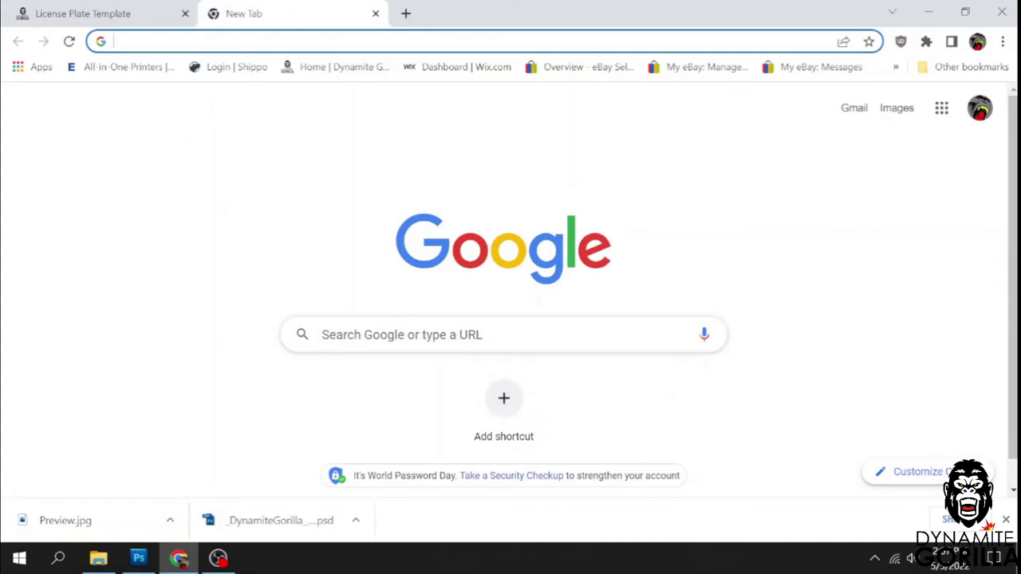
pyautogui.write('trop')
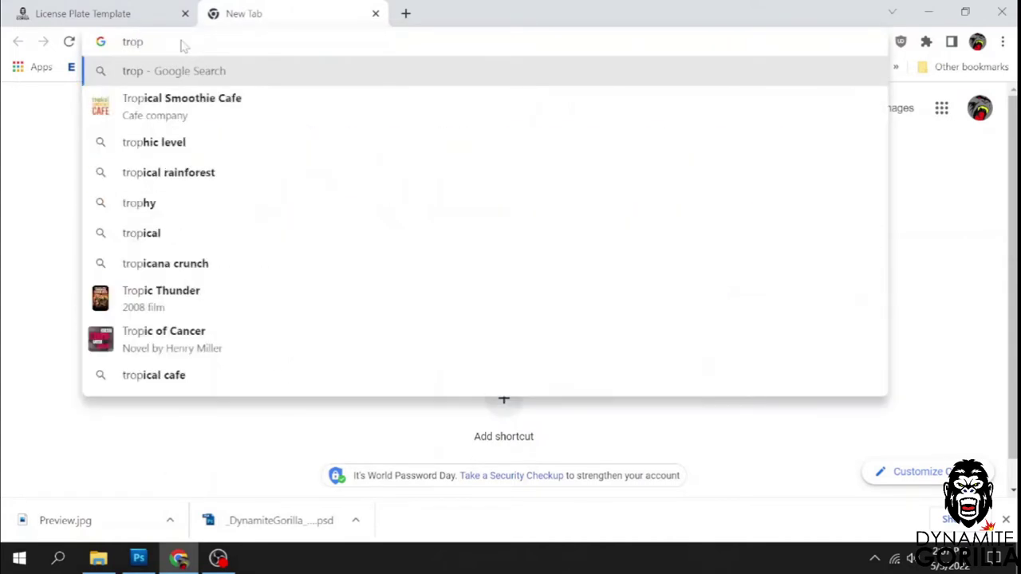
pyautogui.write('ica')
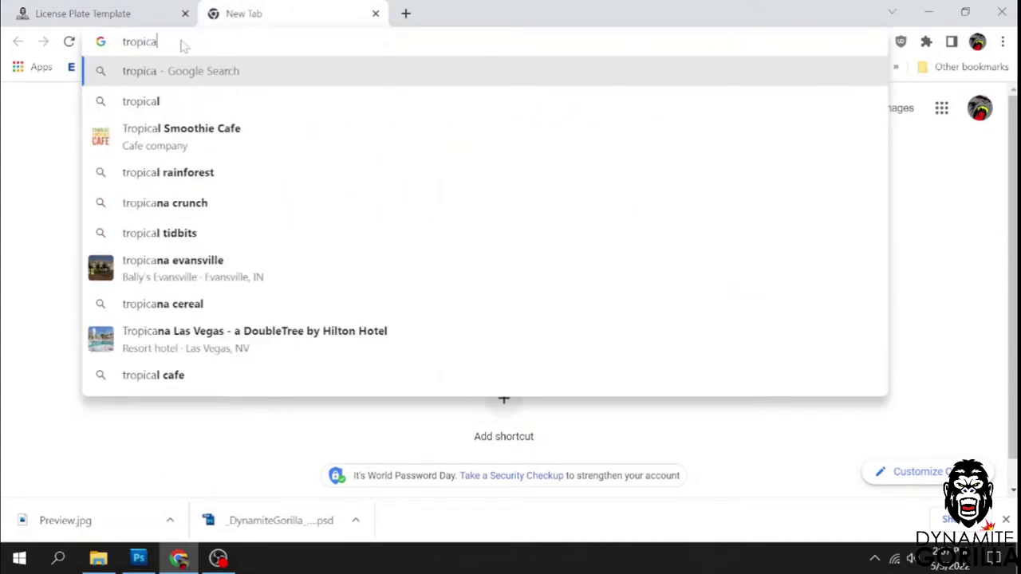
pyautogui.write('l sunset')
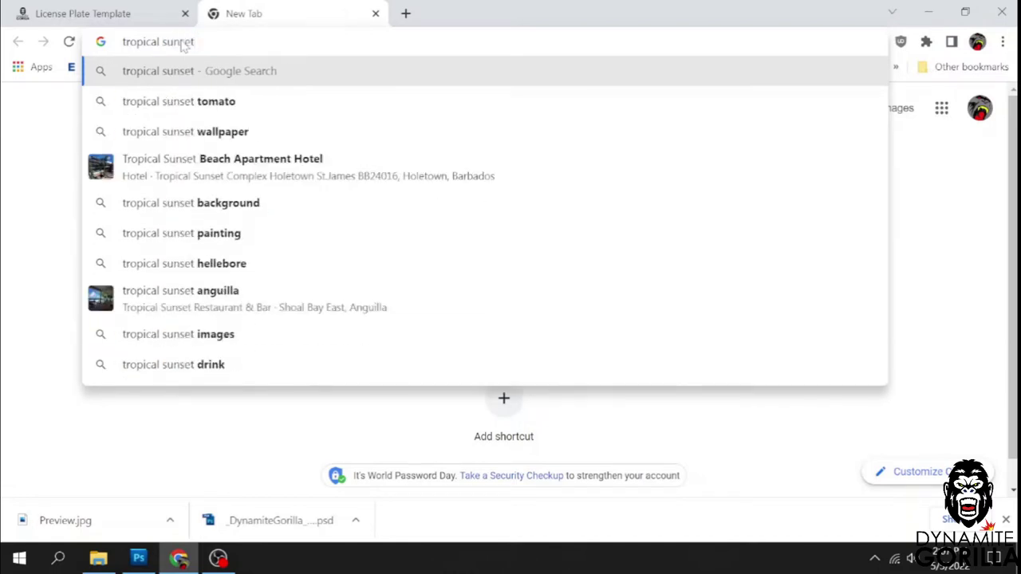
pyautogui.write(' vector')
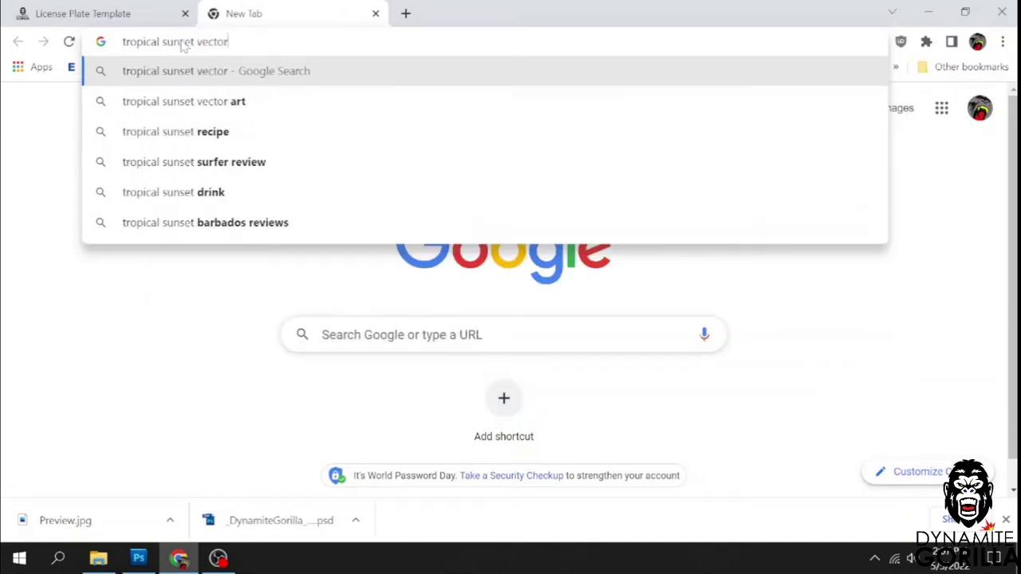
pyautogui.press('Return')
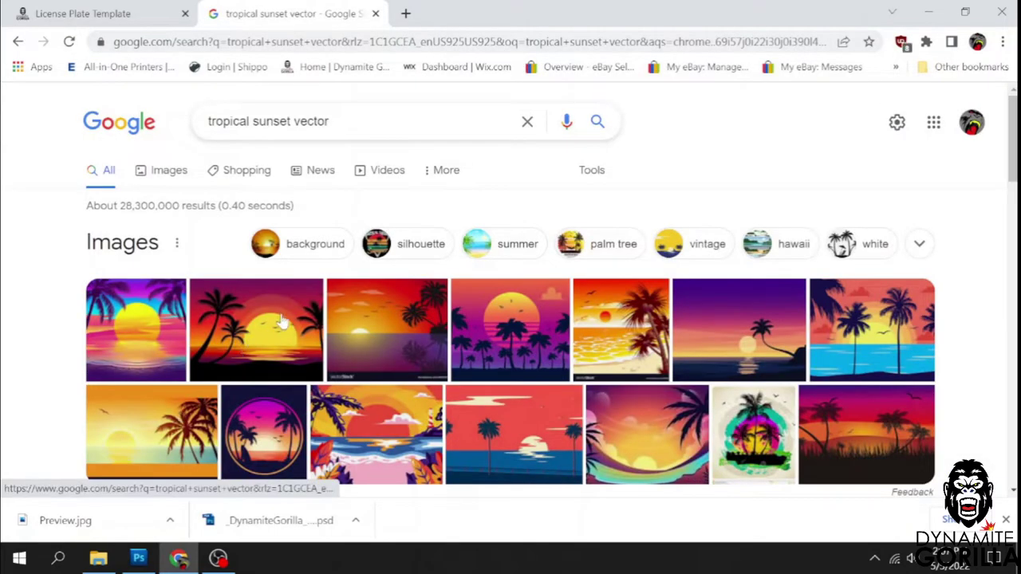
# Save the Vecteezy Tropical Beach Sunset Background image to the Desktop as tropical-beach-sunset-background-vector and close the search tab
pyautogui.click(292, 322)
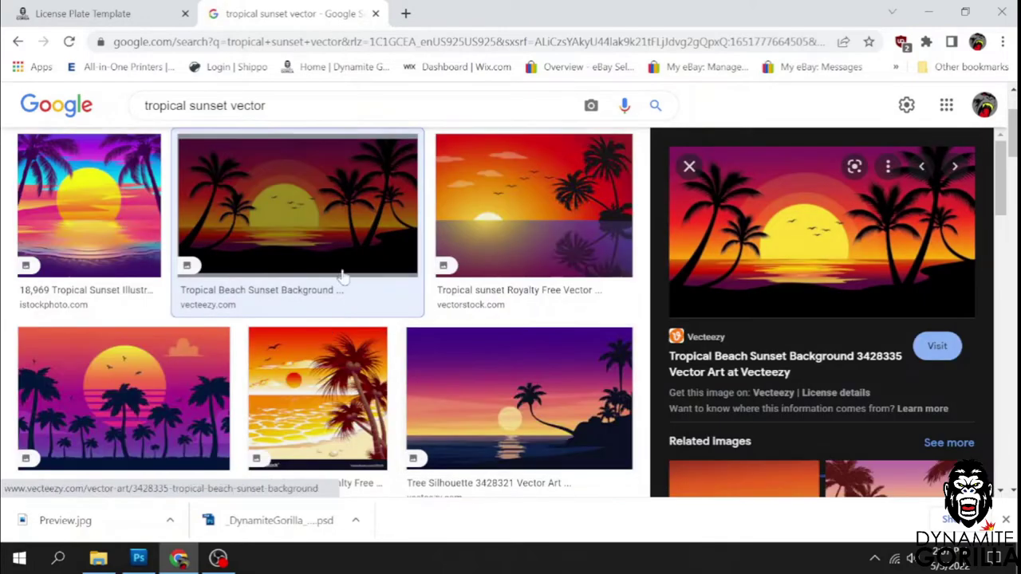
pyautogui.rightClick(812, 237)
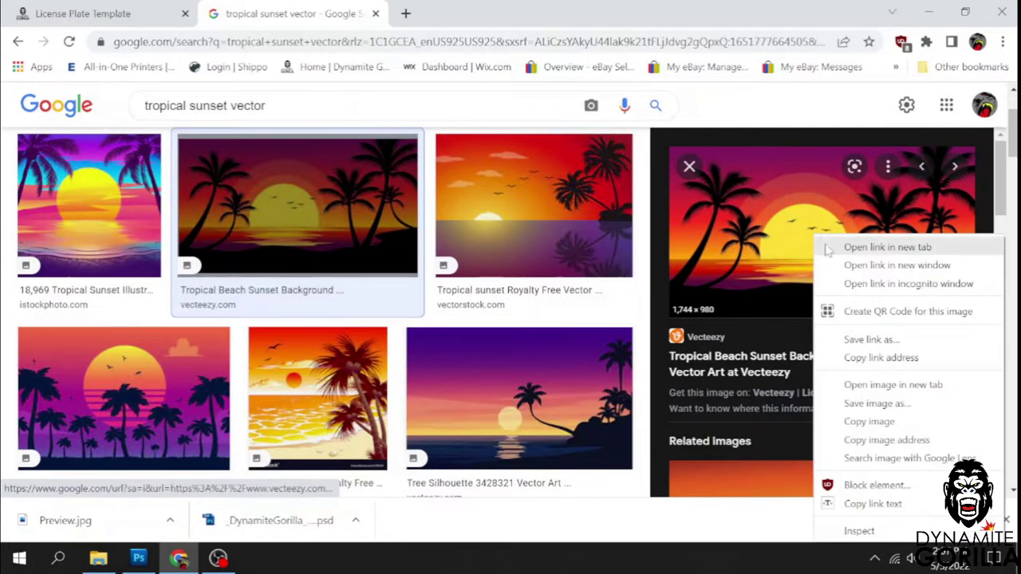
pyautogui.click(875, 404)
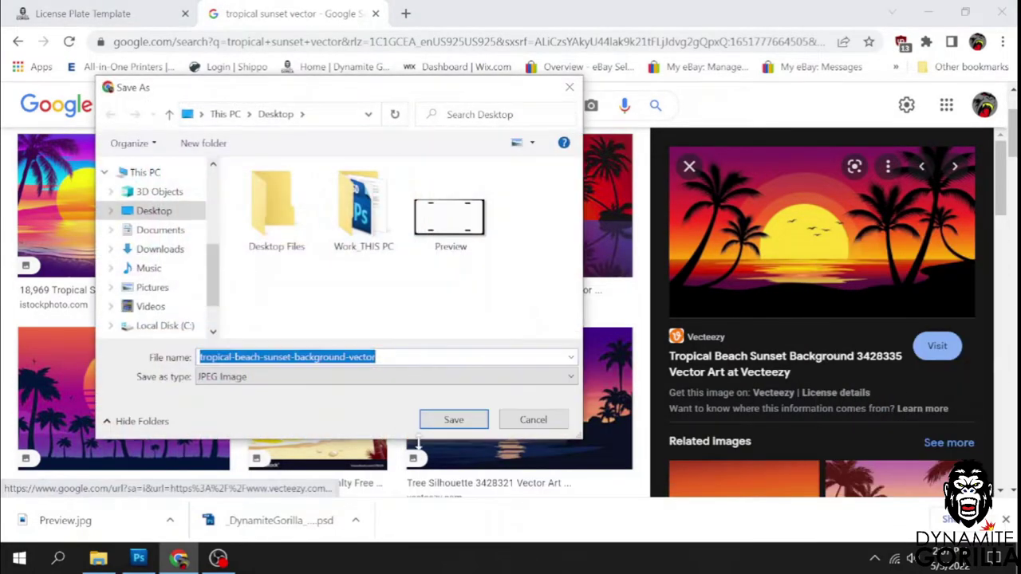
pyautogui.click(453, 420)
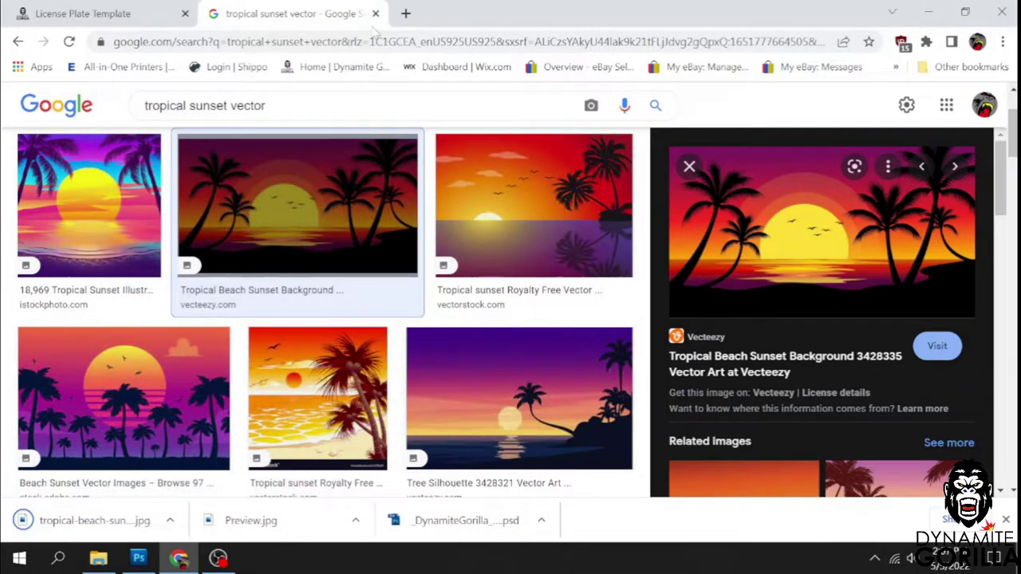
pyautogui.click(376, 13)
# Move the three downloaded files toward the middle of the desktop and open _DynamiteGorilla_LicensePlate_Blank in Photoshop
pyautogui.click(930, 13)
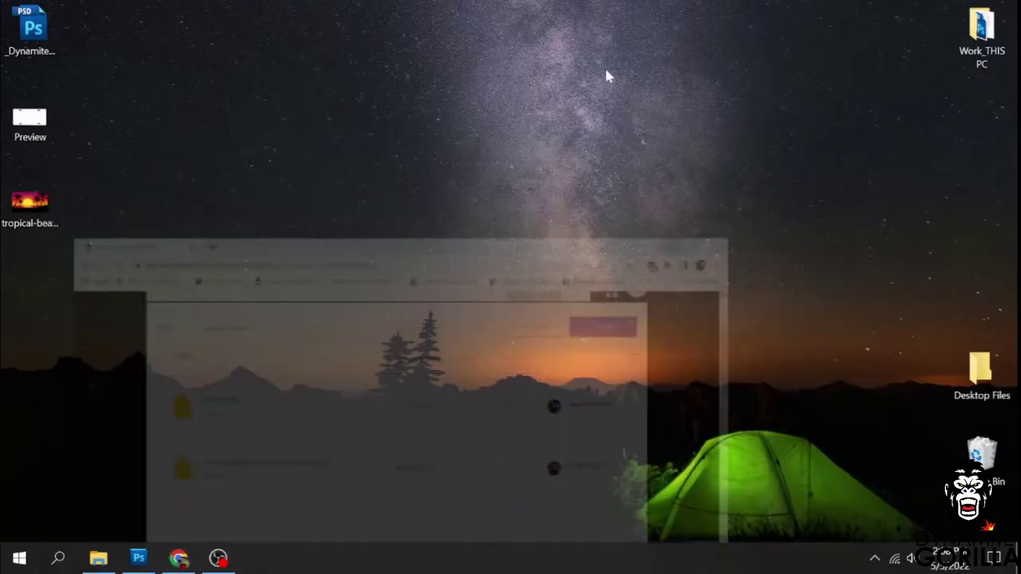
pyautogui.moveTo(83, 5); pyautogui.dragTo(3, 290)
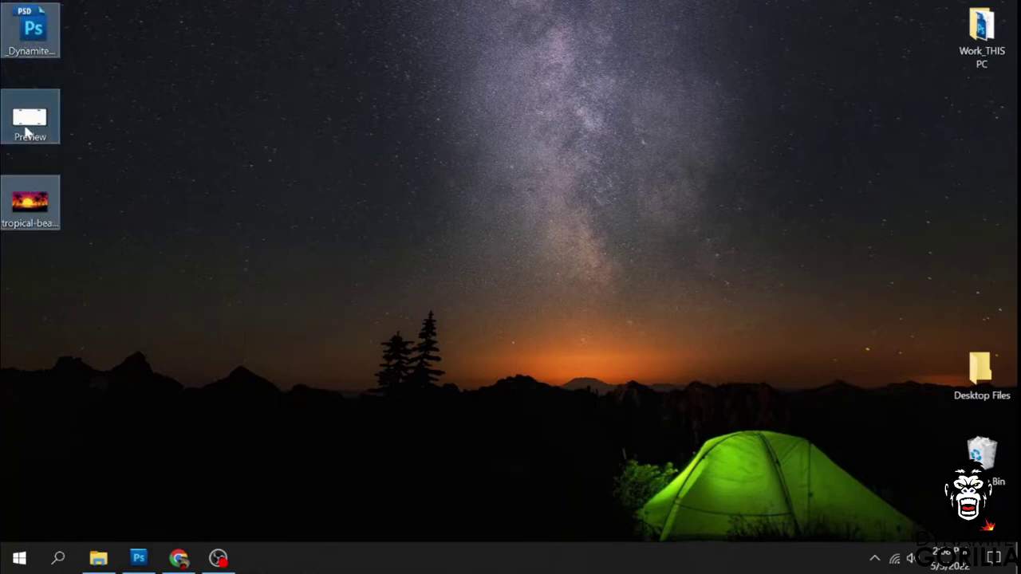
pyautogui.moveTo(25, 130); pyautogui.dragTo(441, 250)
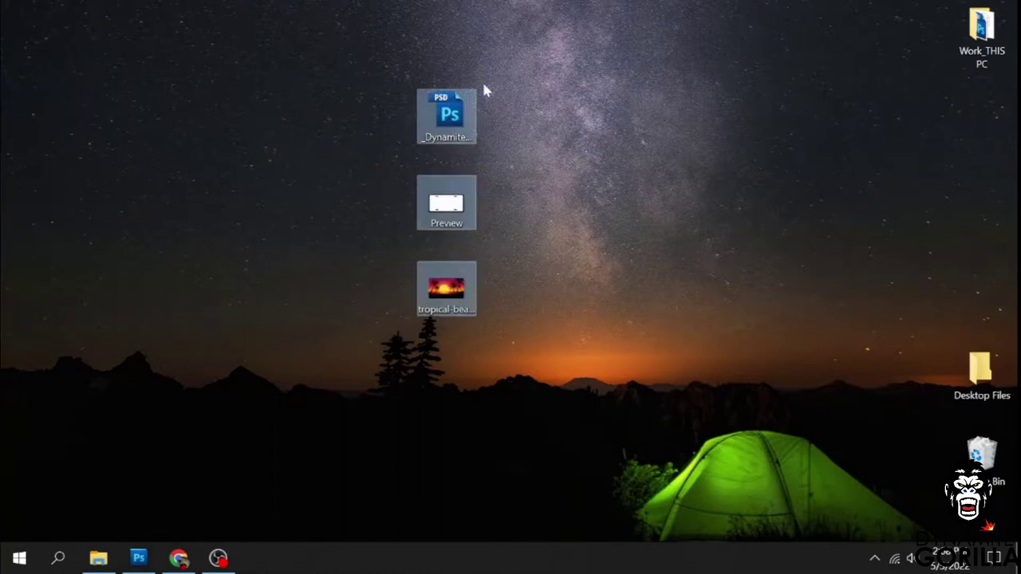
pyautogui.click(459, 117)
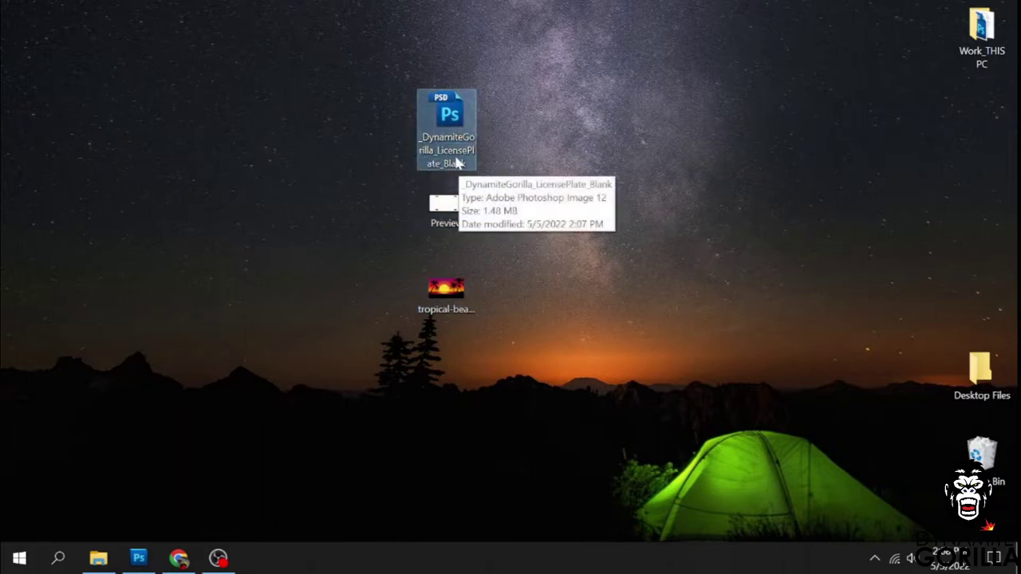
pyautogui.doubleClick(441, 115)
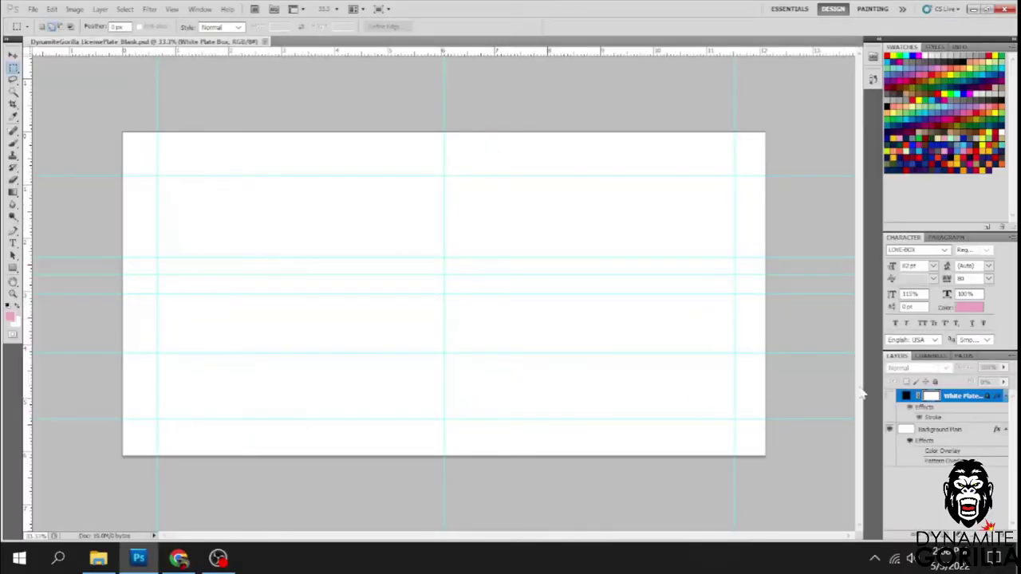
# Hide and reshow the Background Plain layer, and make the White Plate Box layer visible
pyautogui.click(889, 430)
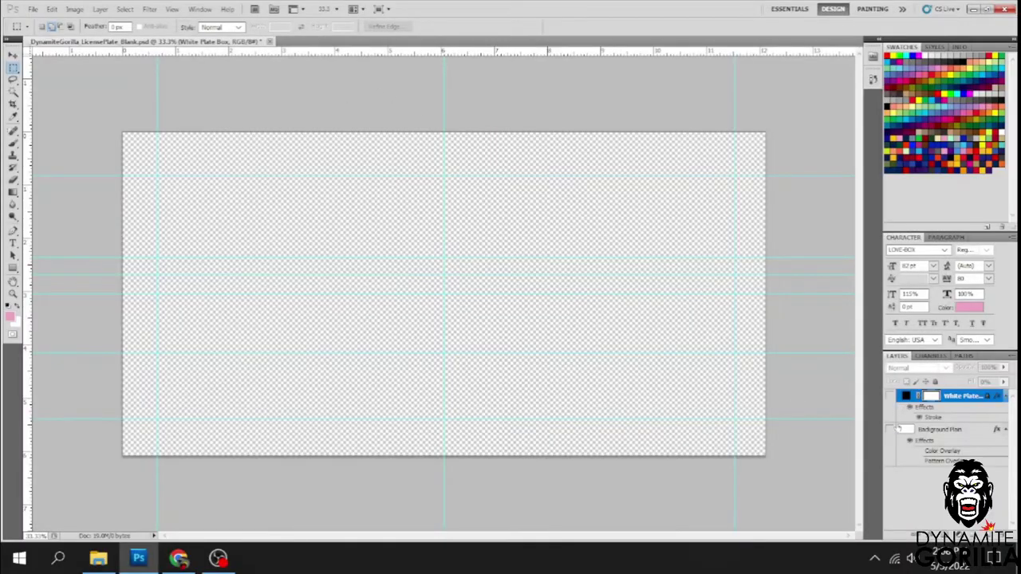
pyautogui.click(890, 429)
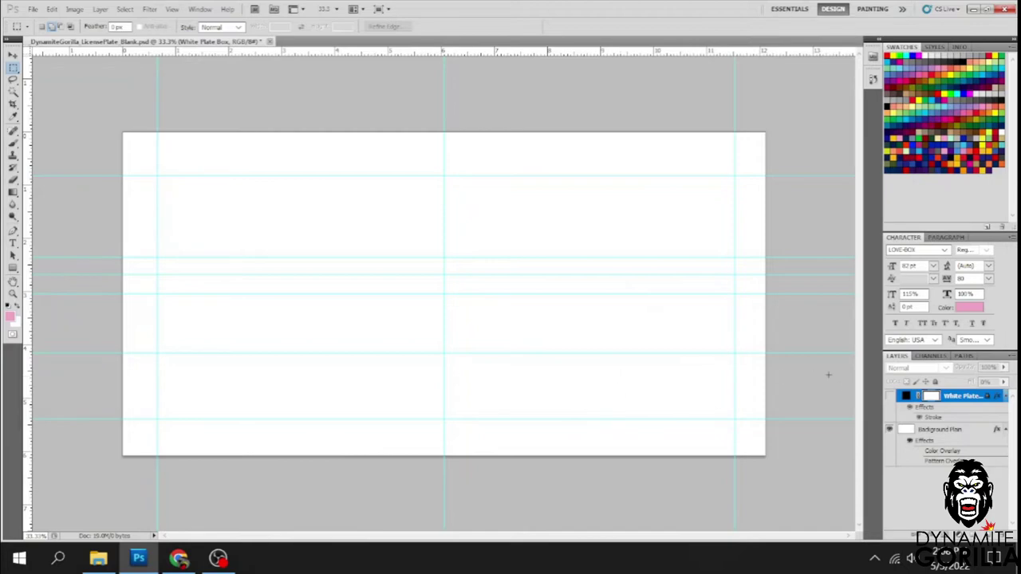
pyautogui.click(889, 396)
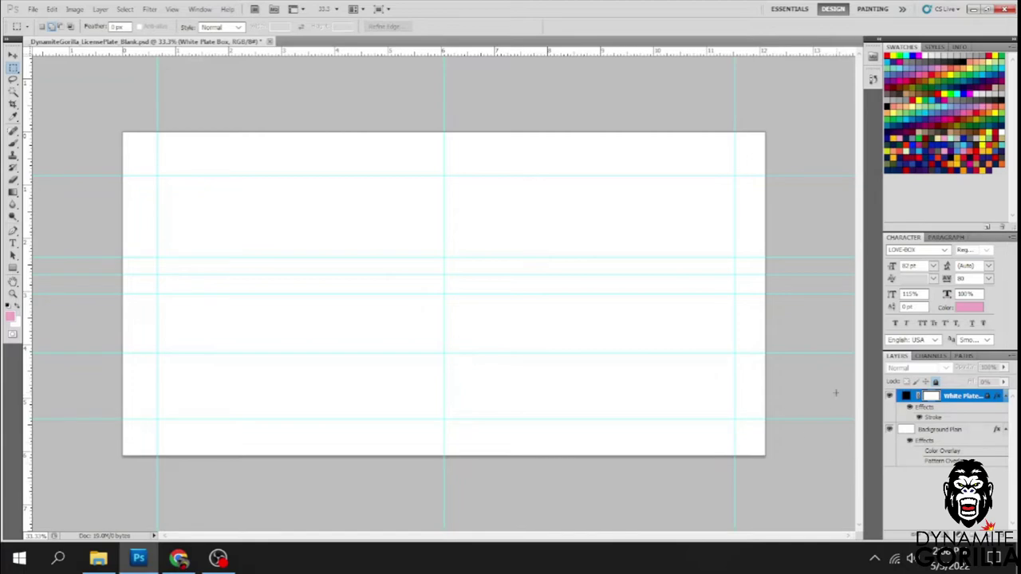
# Check the license plate template's pixel dimensions, document size and resolution without changing them
pyautogui.hotkey('ctrl', 'alt', 'i')
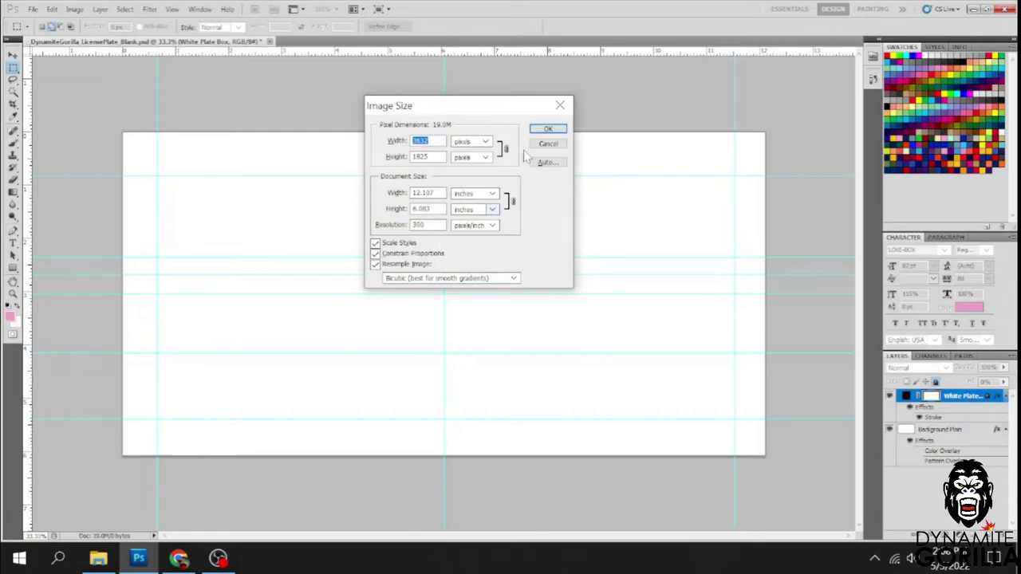
pyautogui.click(551, 128)
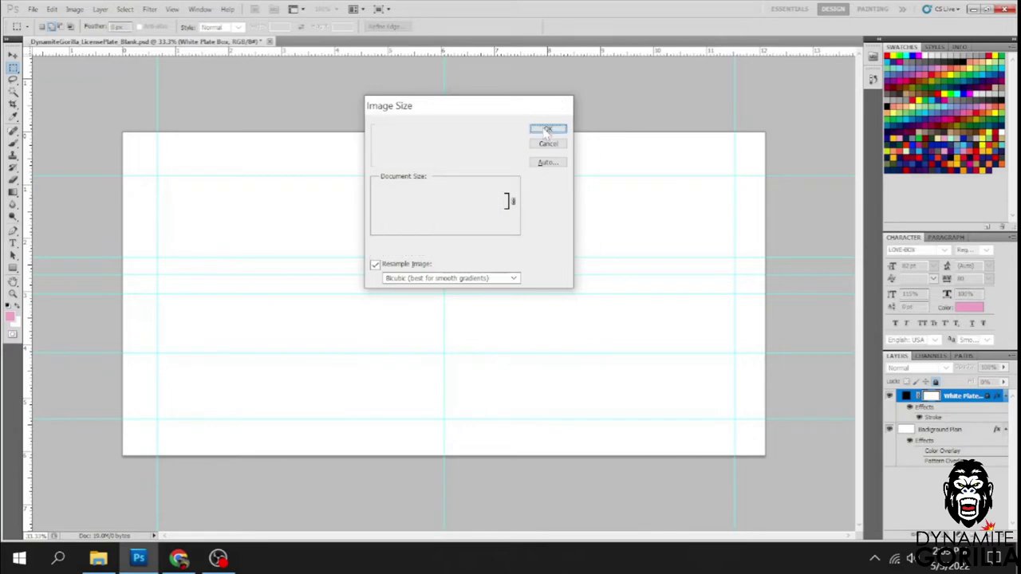
# Open the tropical-beach-sunset-background-vector image from the Desktop as a second document
pyautogui.rightClick(341, 42)
pyautogui.click(384, 119)
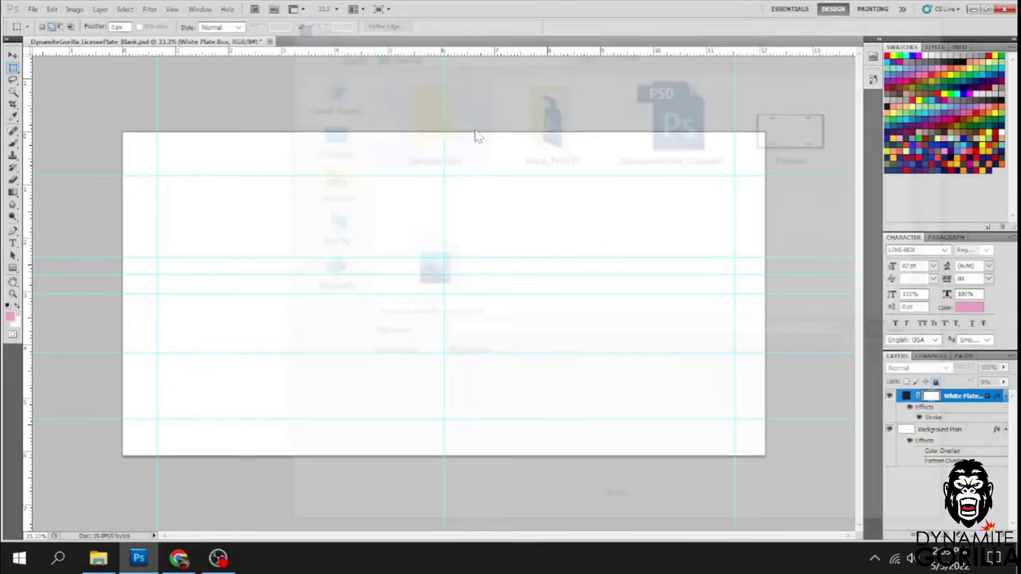
pyautogui.click(427, 275)
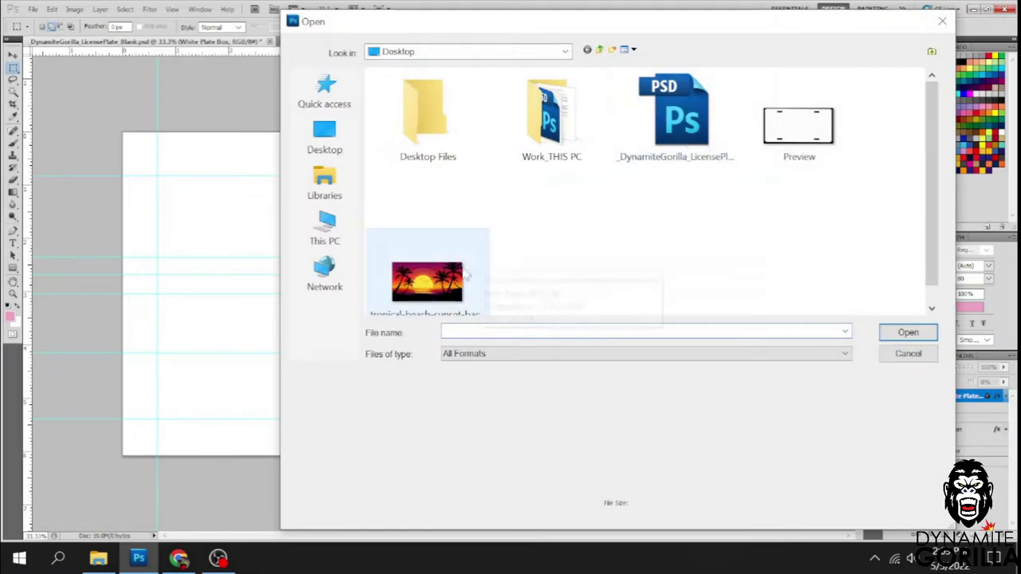
pyautogui.click(904, 333)
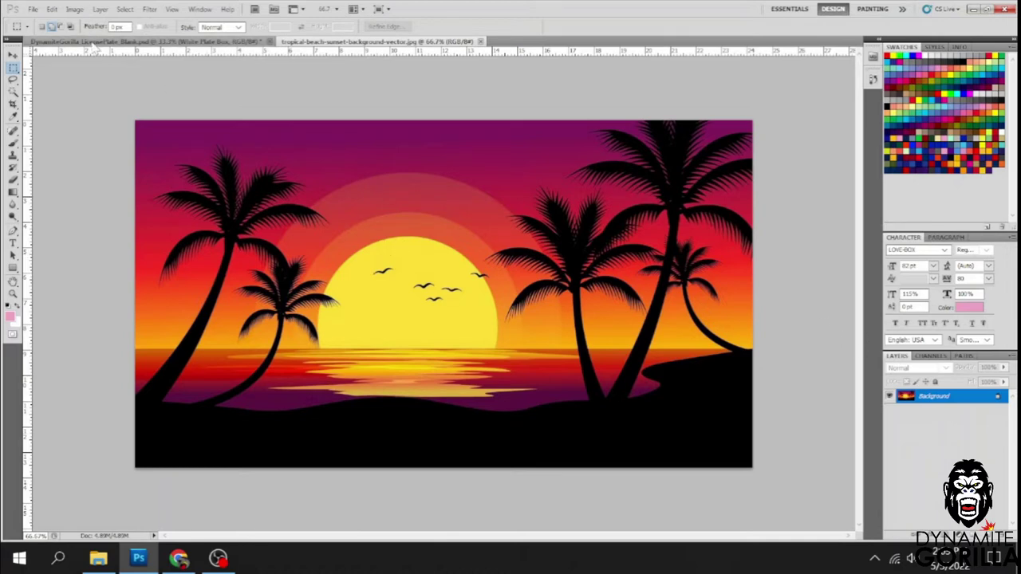
# Select the entire canvas of the tropical sunset image and copy it
pyautogui.click(144, 40)
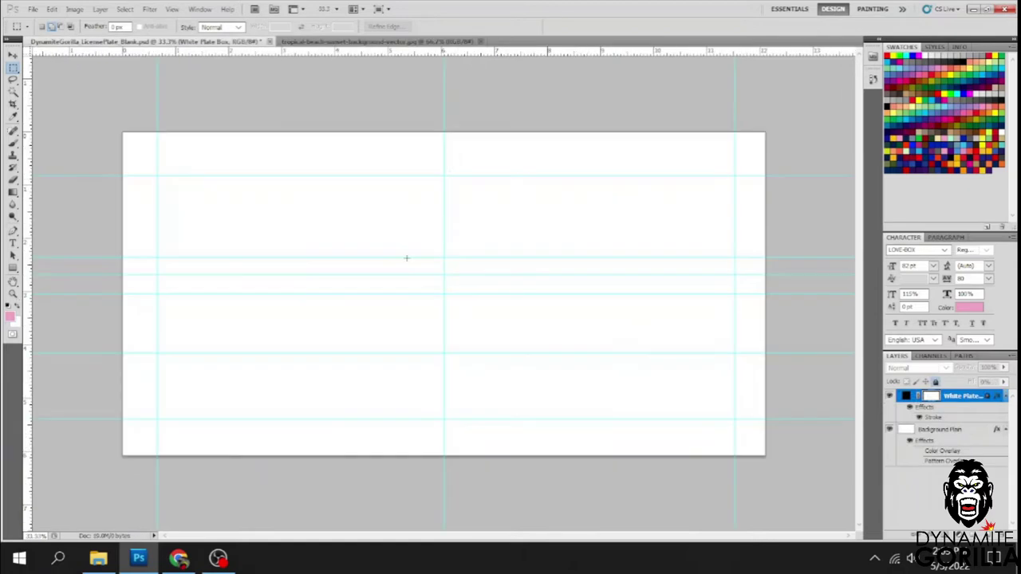
pyautogui.click(303, 40)
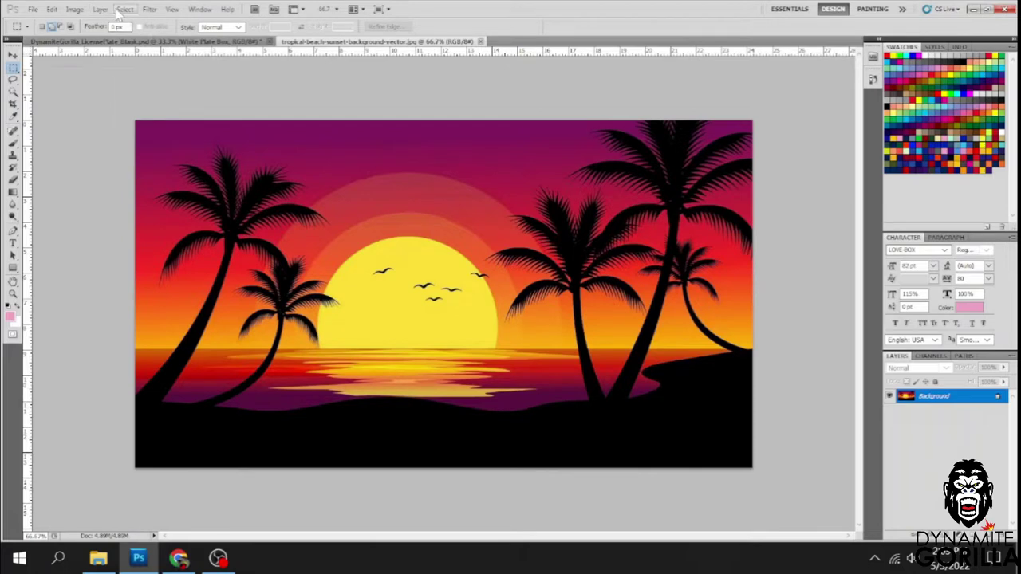
pyautogui.click(125, 9)
pyautogui.click(134, 23)
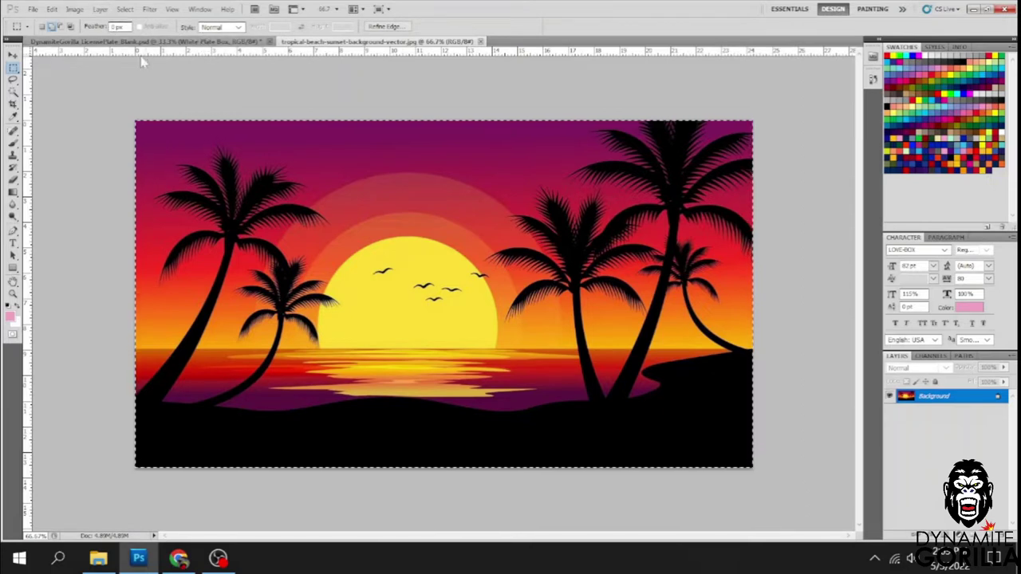
pyautogui.click(56, 12)
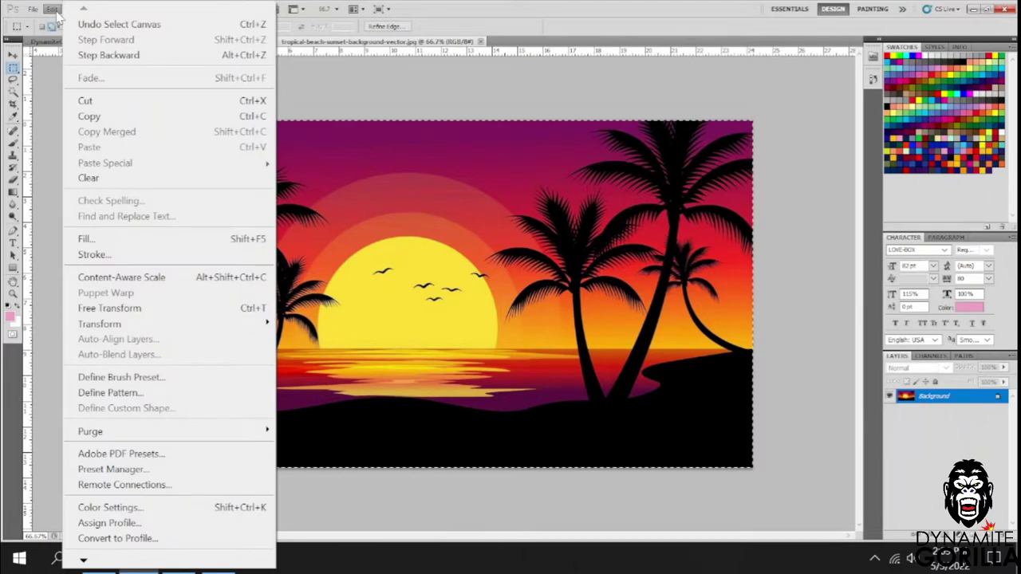
pyautogui.click(110, 118)
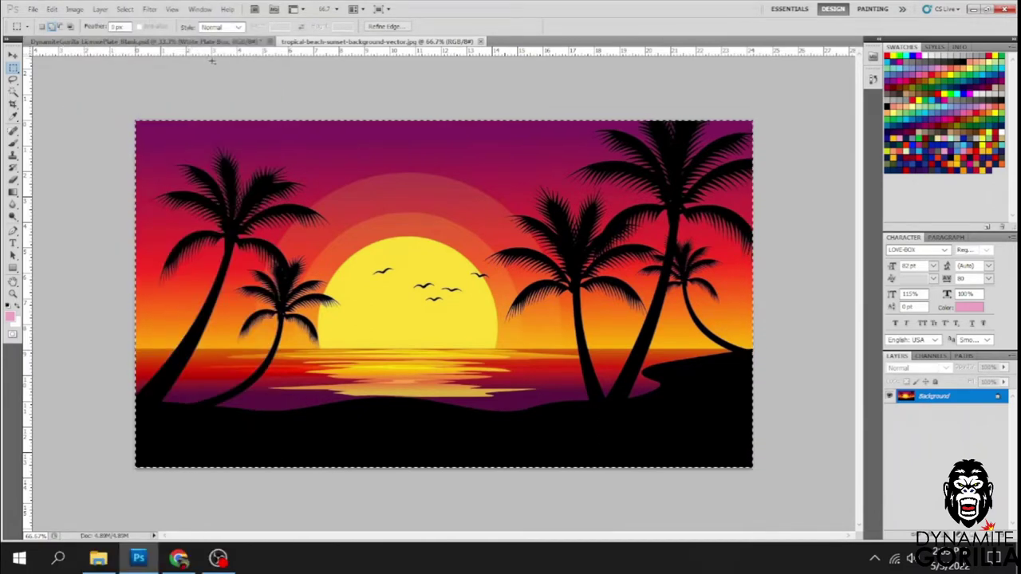
# Paste the copied sunset image into the license plate template and return to the sunset image document
pyautogui.click(119, 44)
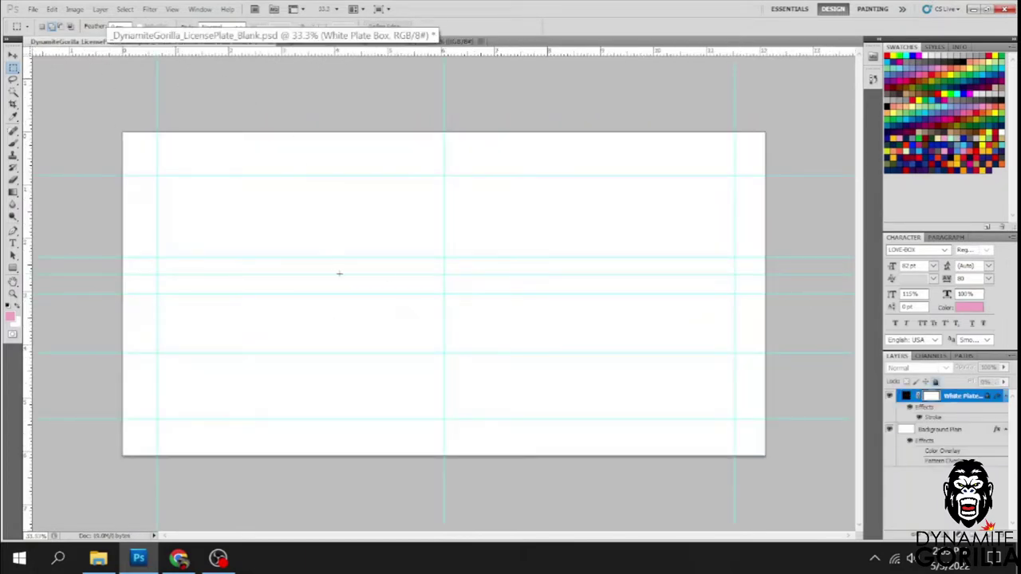
pyautogui.click(51, 9)
pyautogui.click(127, 148)
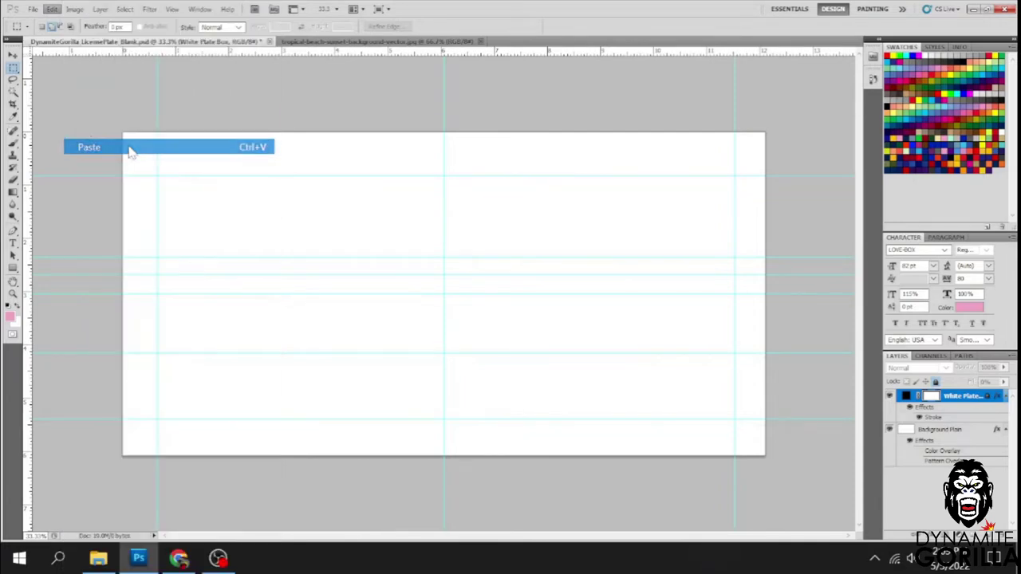
pyautogui.click(279, 41)
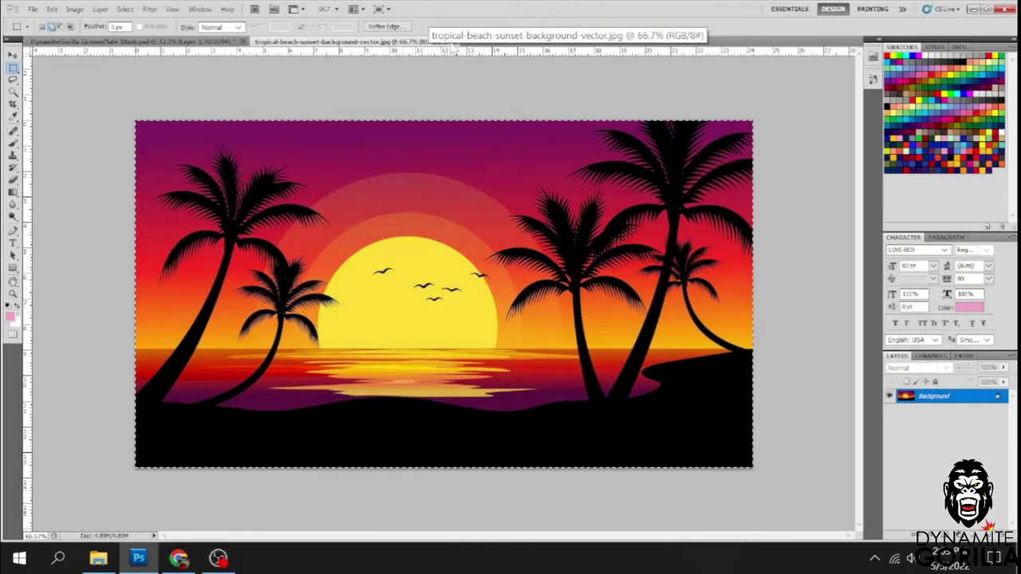
# Deselect the canvas of the tropical sunset image and close that document, leaving the license plate template open
pyautogui.hotkey('ctrl', 'd')
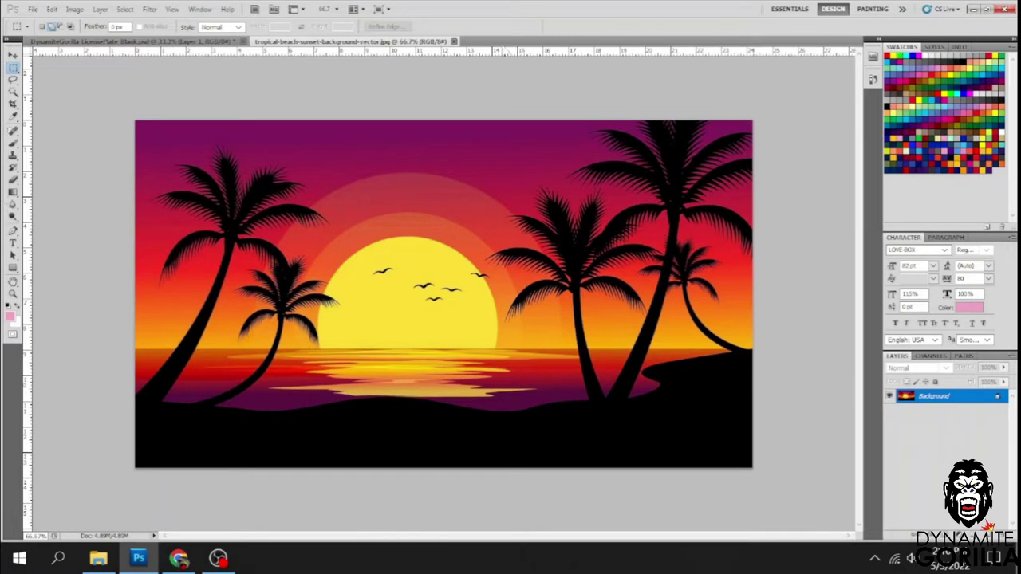
pyautogui.click(234, 43)
pyautogui.click(454, 42)
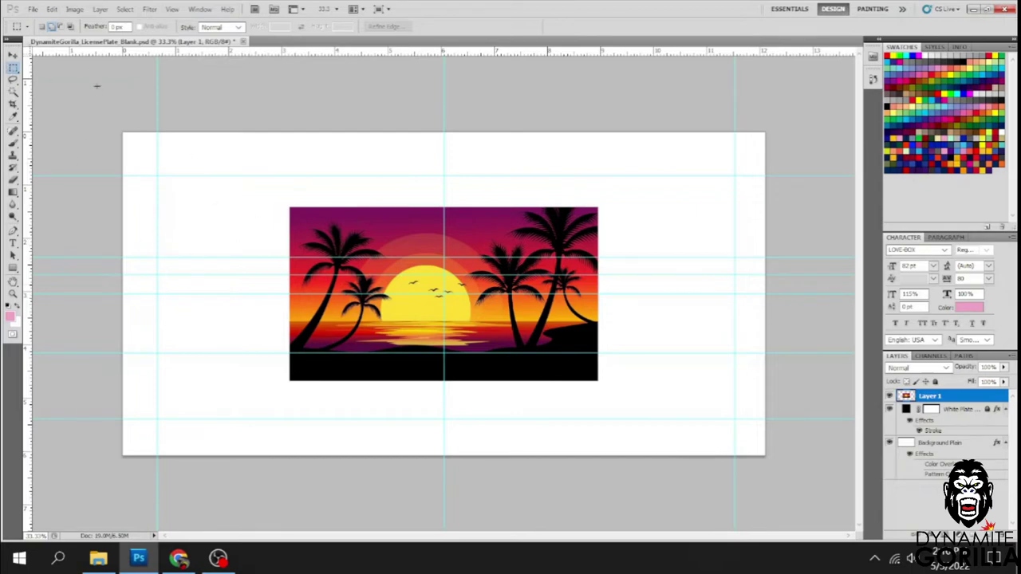
# Scale the pasted sunset layer up from its centre until it fills the whole plate canvas, and apply the transform
pyautogui.click(14, 59)
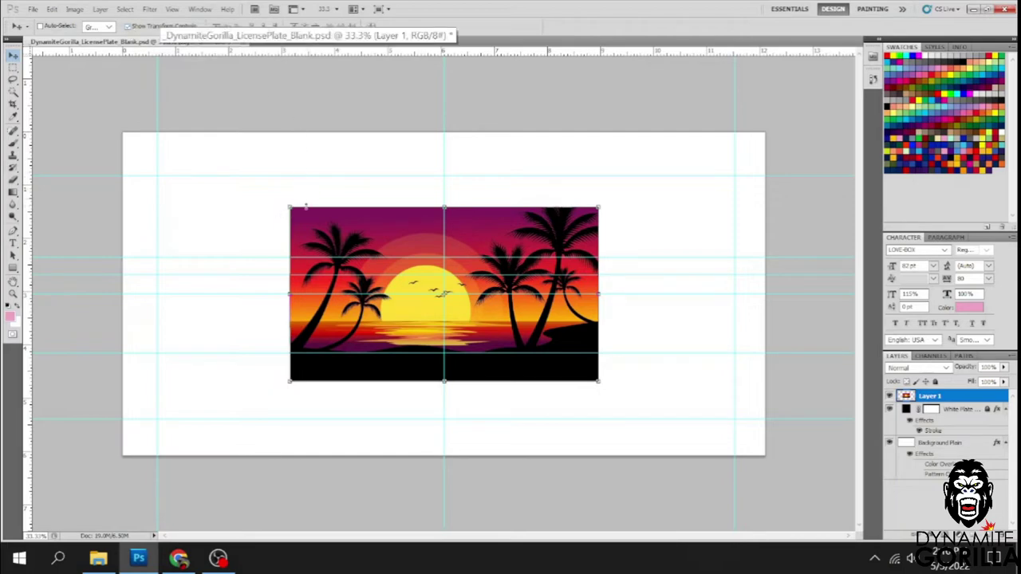
pyautogui.moveTo(287, 206); pyautogui.dragTo(220, 185)
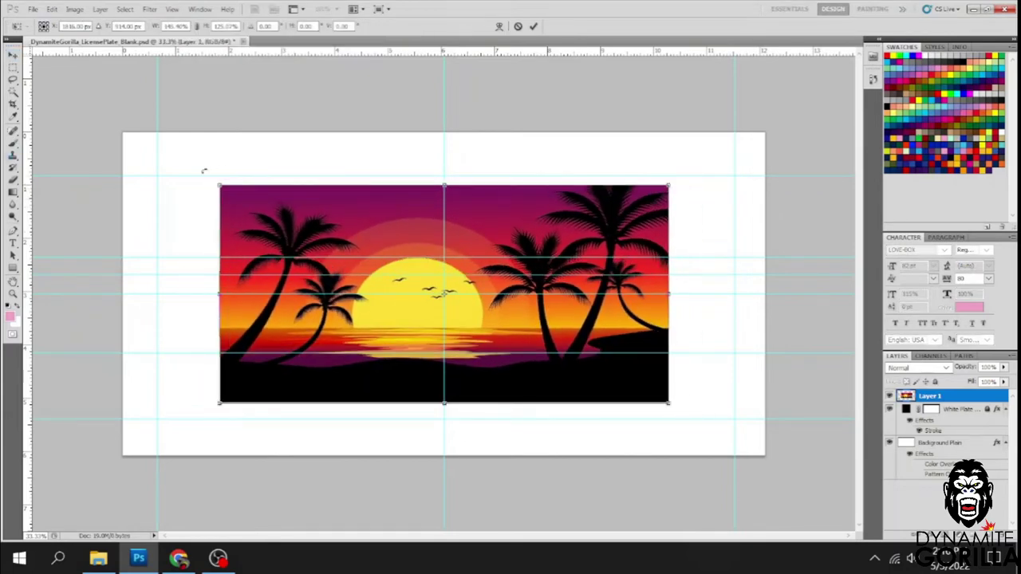
pyautogui.moveTo(218, 186); pyautogui.dragTo(127, 143)
pyautogui.moveTo(444, 450); pyautogui.dragTo(444, 455)
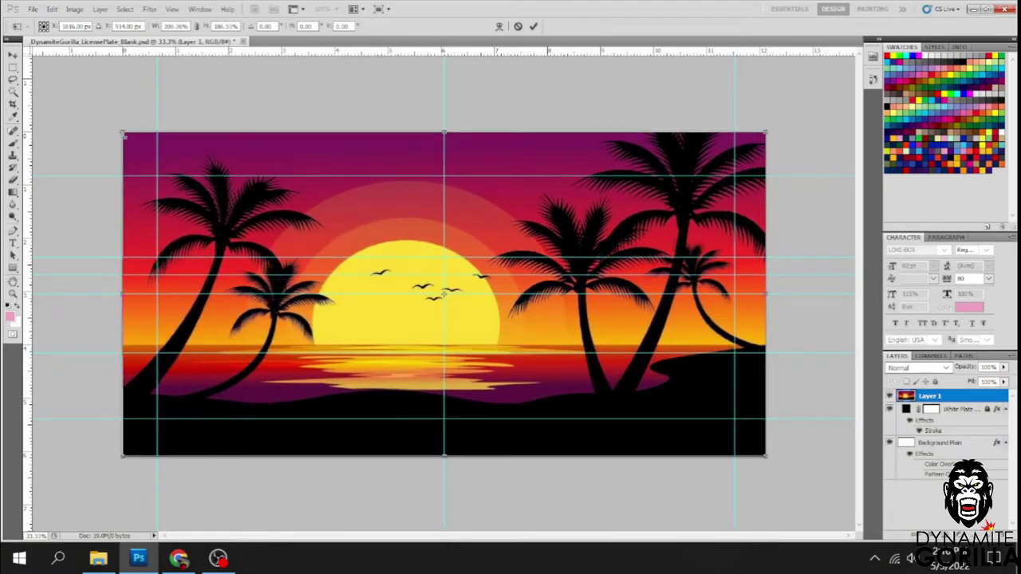
pyautogui.click(532, 26)
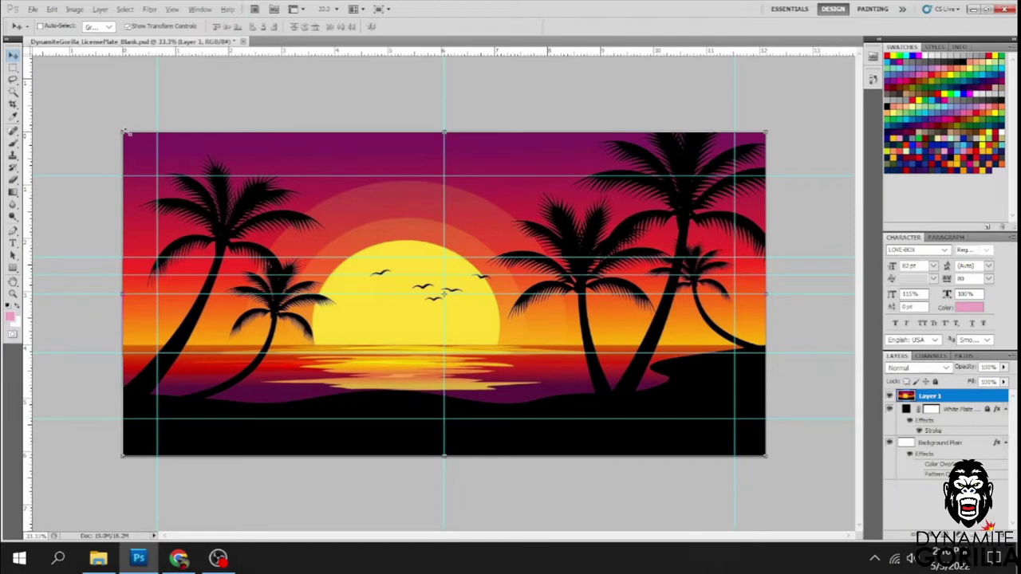
# Enlarge the sunset layer past the canvas edges to about 108% wide by 109% high, shifting it up and to the right, and apply the transform
pyautogui.moveTo(766, 455); pyautogui.dragTo(834, 468)
pyautogui.moveTo(64, 124); pyautogui.dragTo(88, 110)
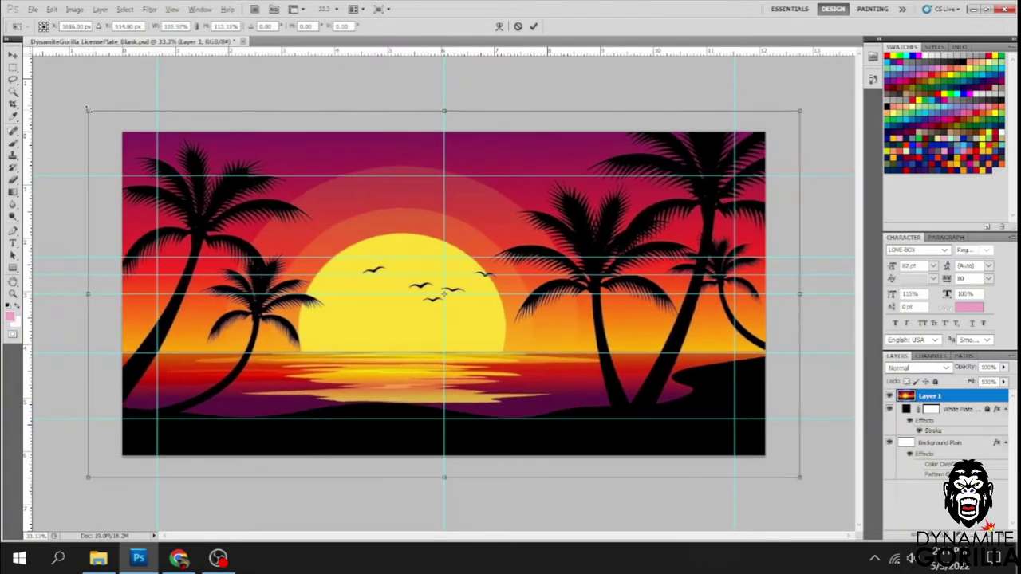
pyautogui.moveTo(233, 207); pyautogui.dragTo(279, 198)
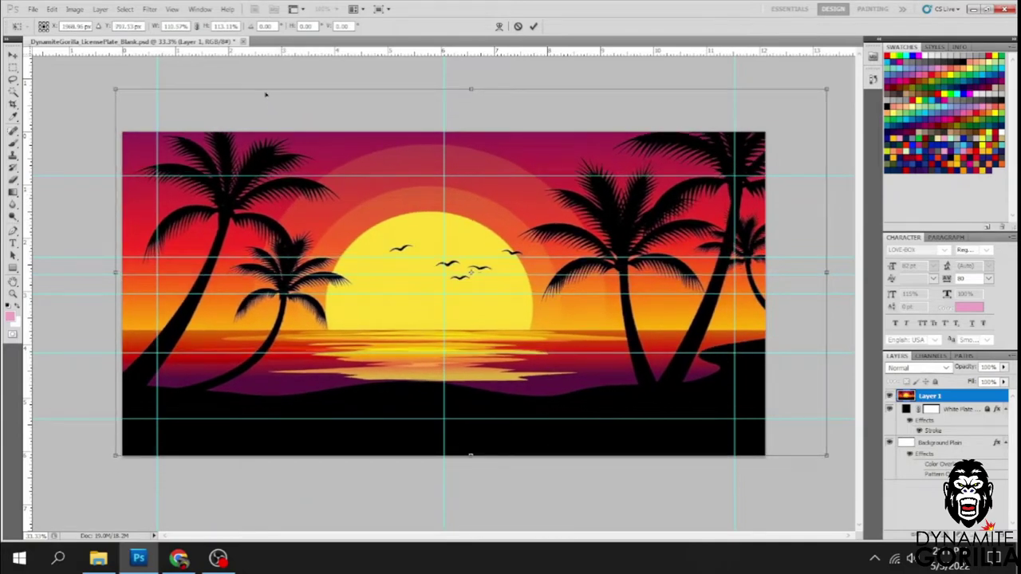
pyautogui.moveTo(472, 91); pyautogui.dragTo(473, 103)
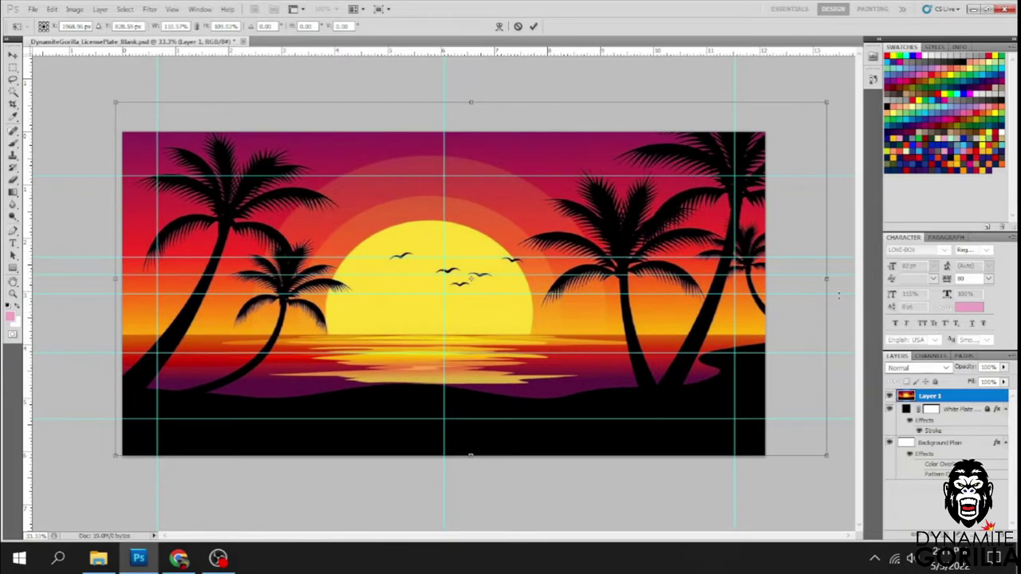
pyautogui.moveTo(827, 280); pyautogui.dragTo(809, 279)
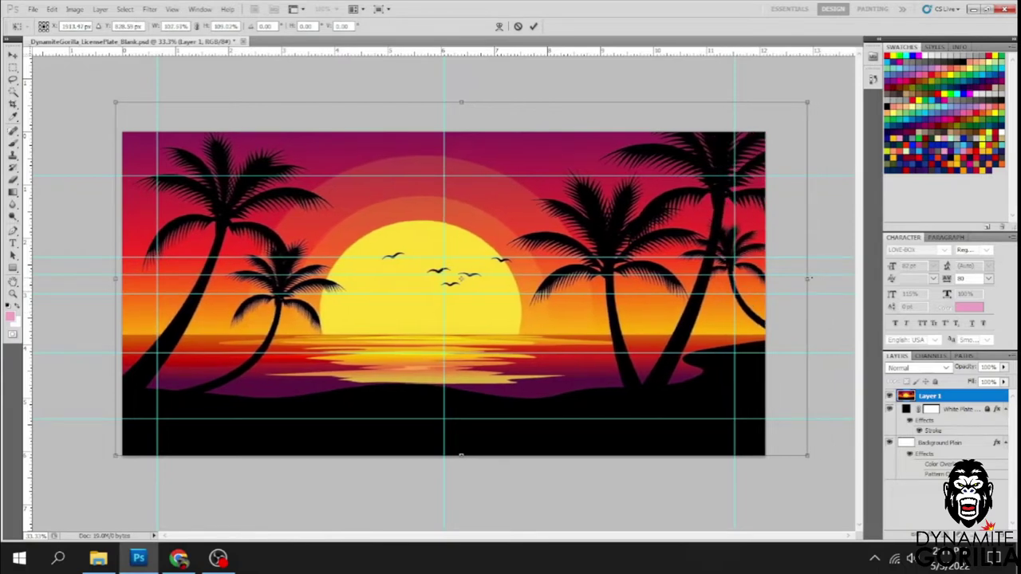
pyautogui.click(534, 28)
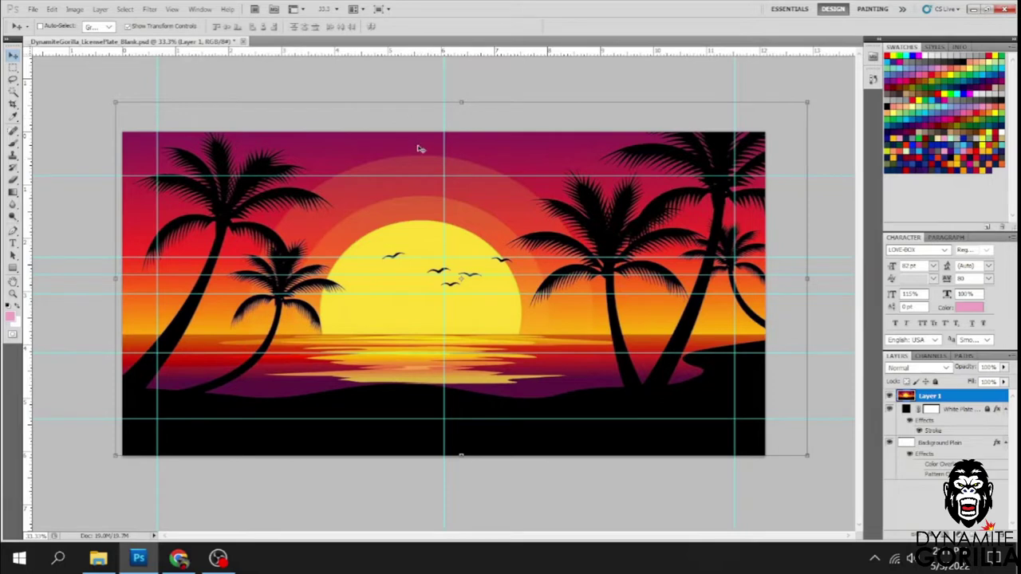
# Open the Preview image from the Desktop and compare its blank plate mockup with the license plate template
pyautogui.rightClick(313, 46)
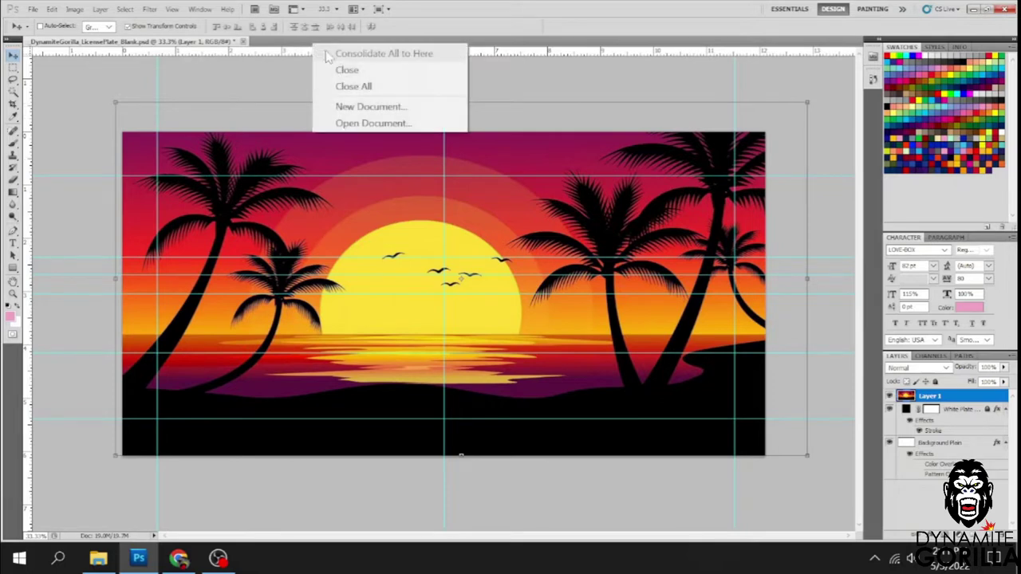
pyautogui.click(361, 125)
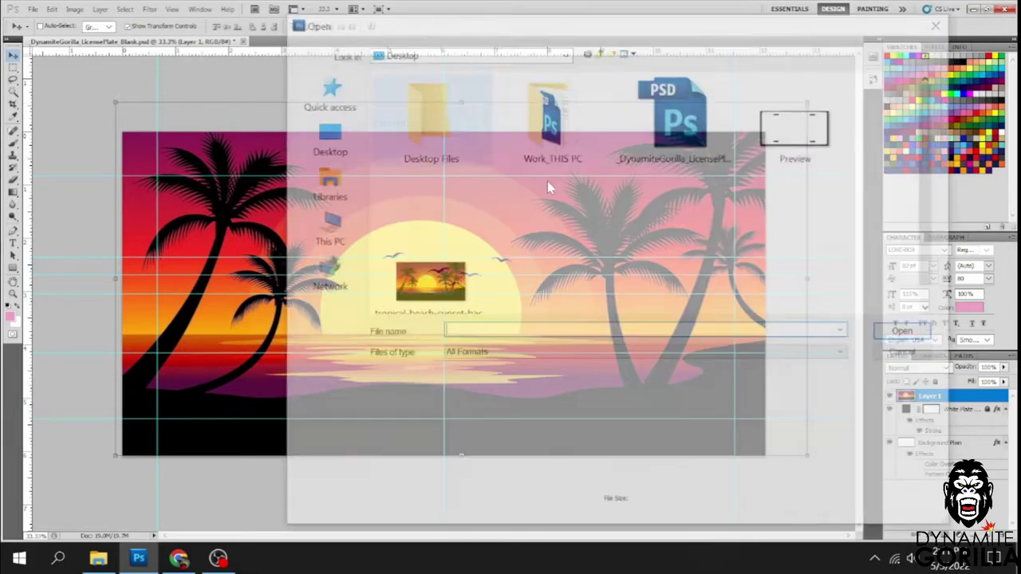
pyautogui.click(805, 137)
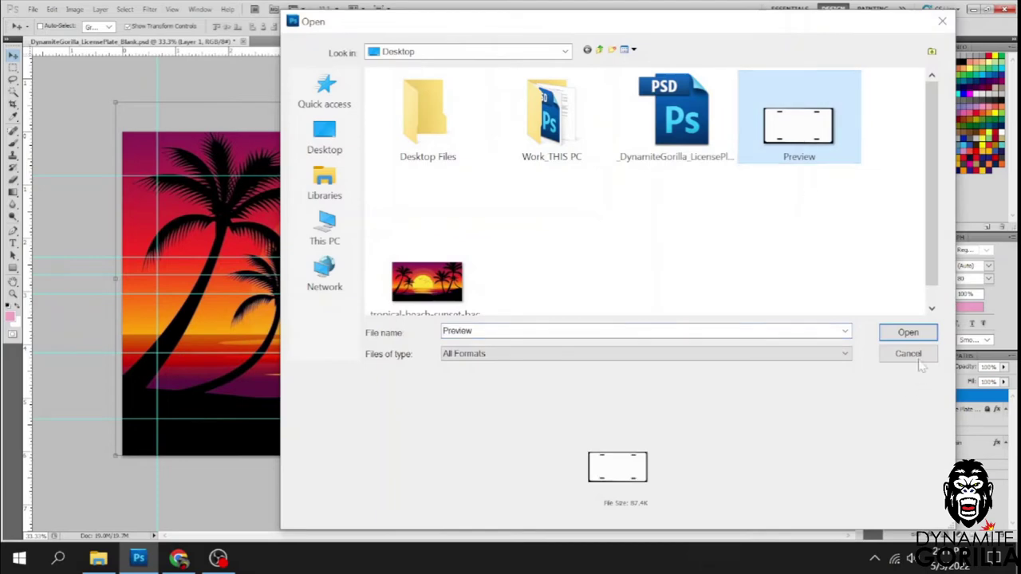
pyautogui.click(907, 333)
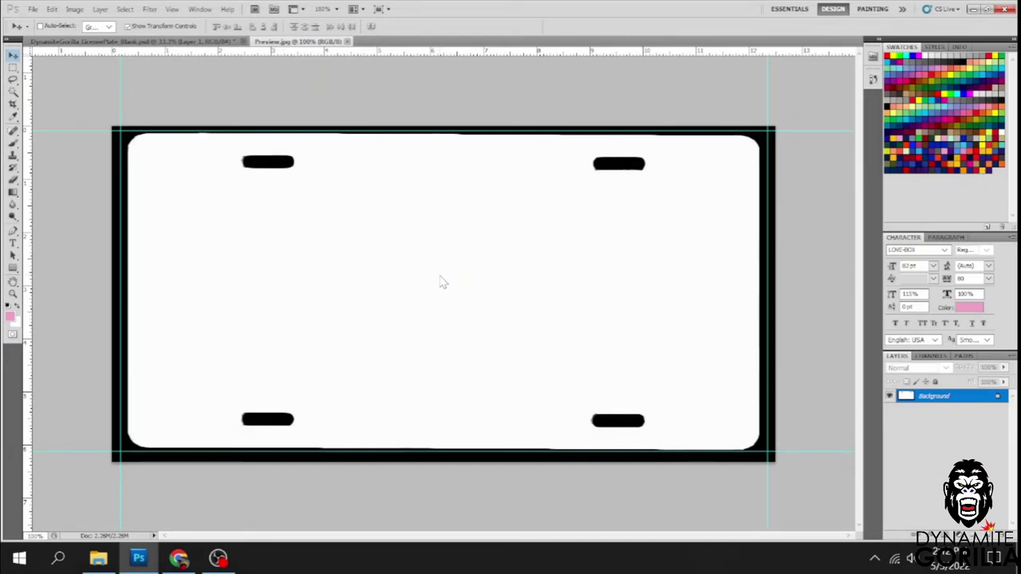
pyautogui.click(171, 42)
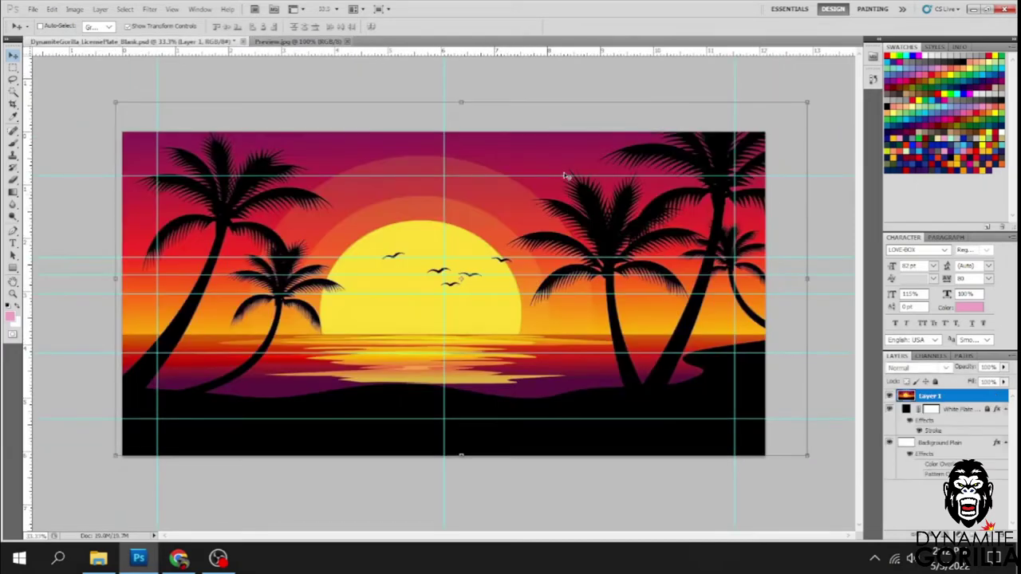
pyautogui.click(336, 43)
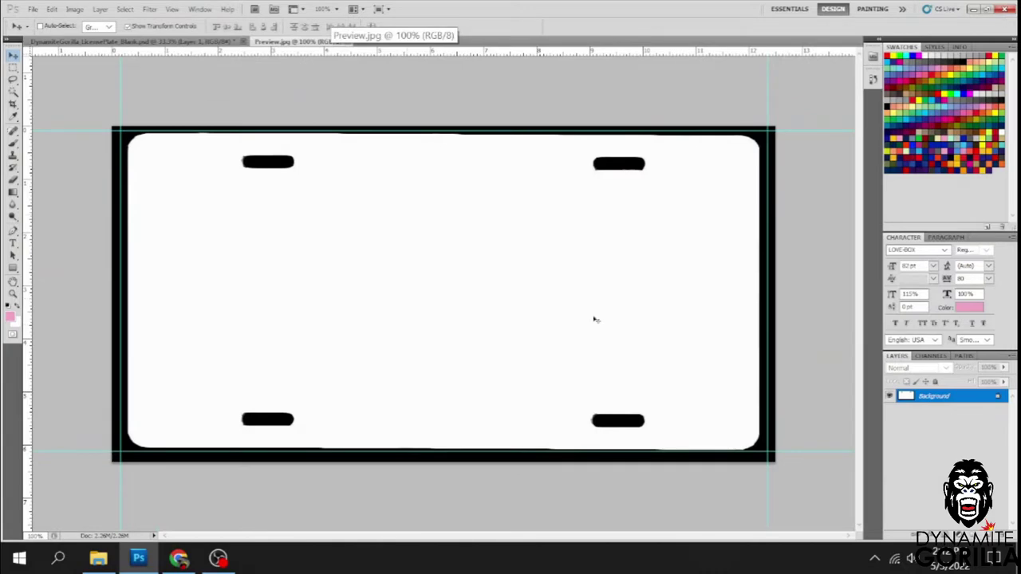
# Select the entire canvas of the license plate template and copy its visible layers with Copy Merged
pyautogui.click(71, 44)
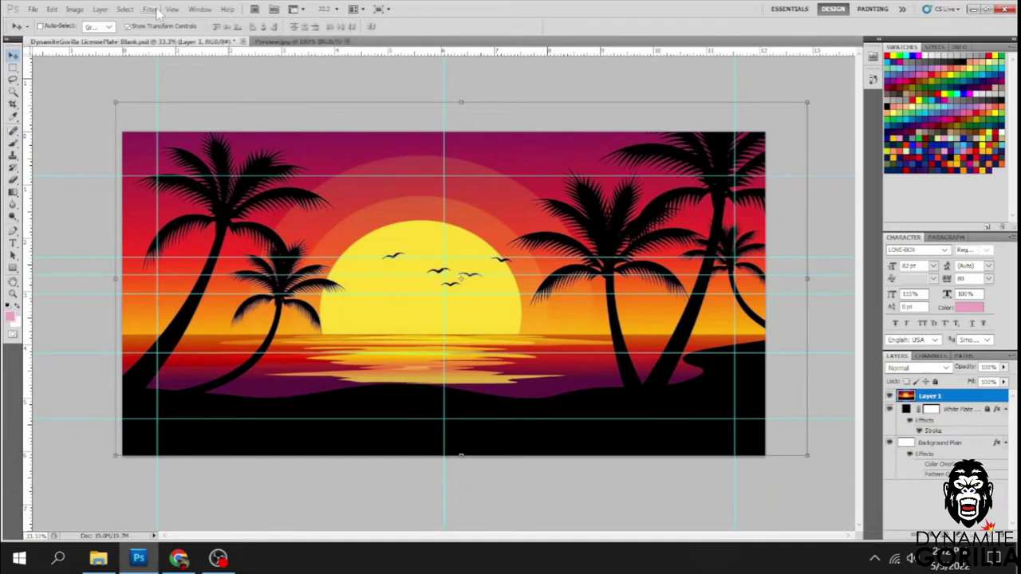
pyautogui.click(126, 9)
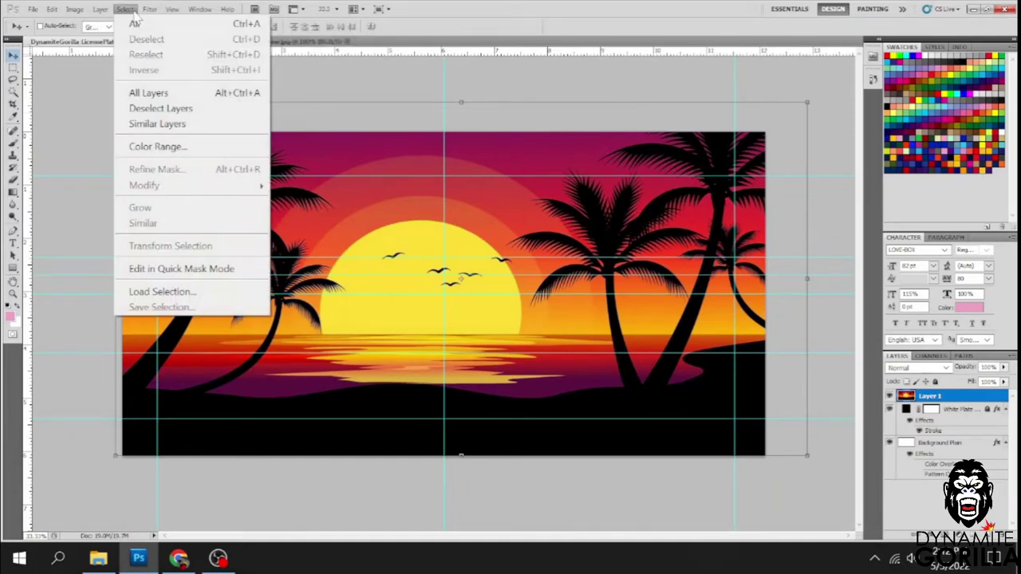
pyautogui.click(135, 25)
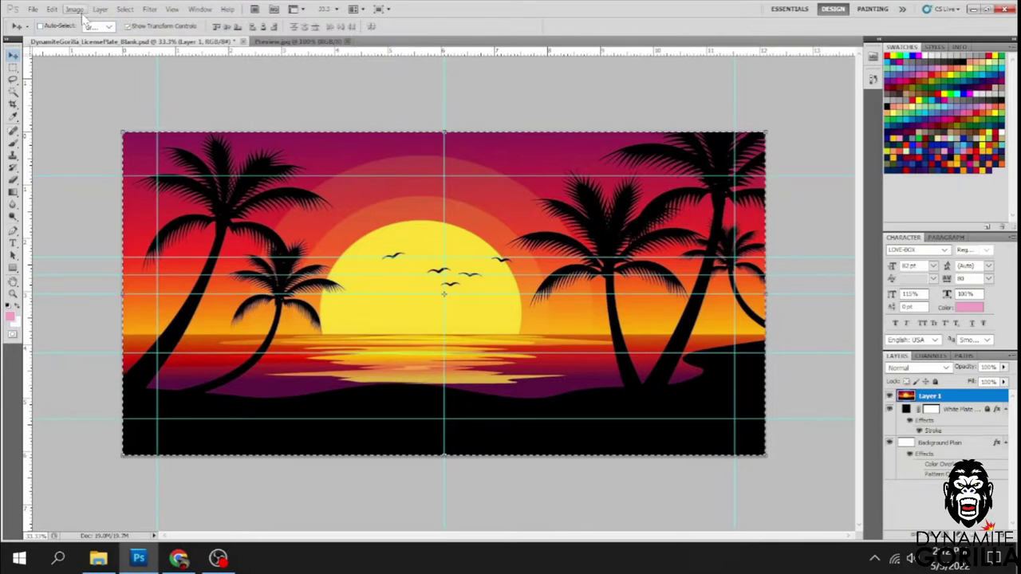
pyautogui.click(52, 8)
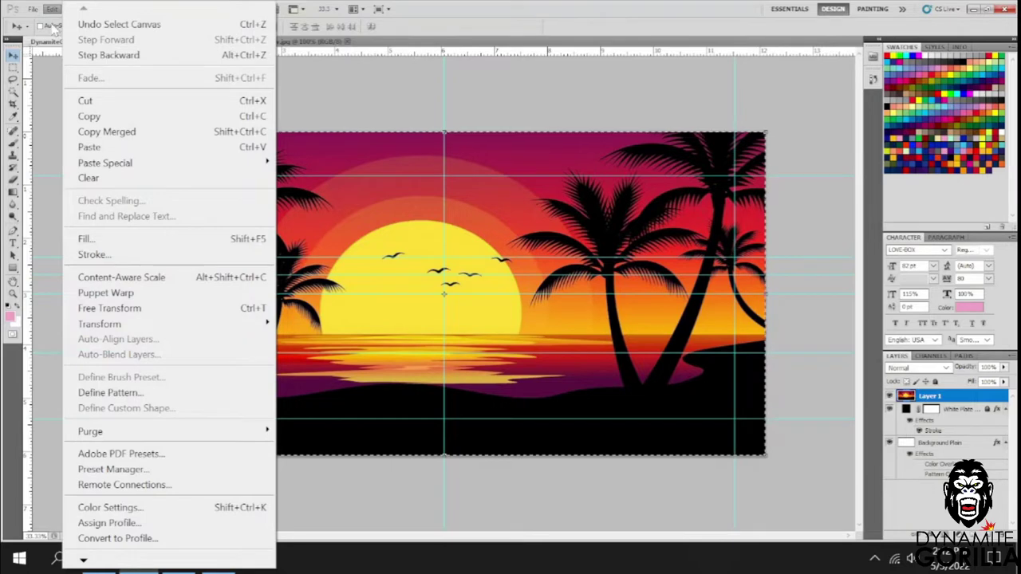
pyautogui.click(106, 133)
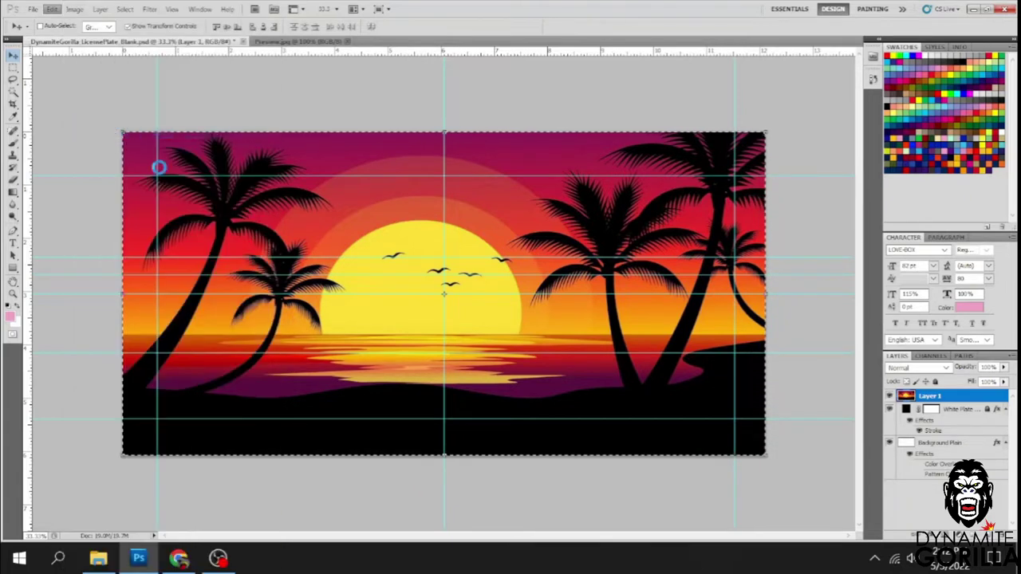
# Select the white plate area of the Preview mockup with the Magic Wand and use Paste Into to place the copied artwork inside it
pyautogui.click(292, 42)
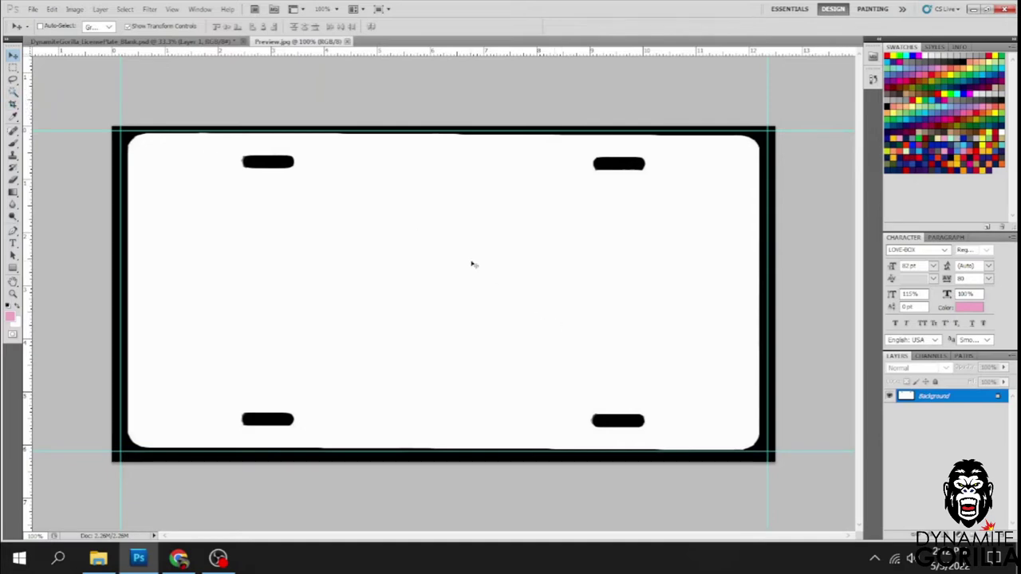
pyautogui.click(12, 93)
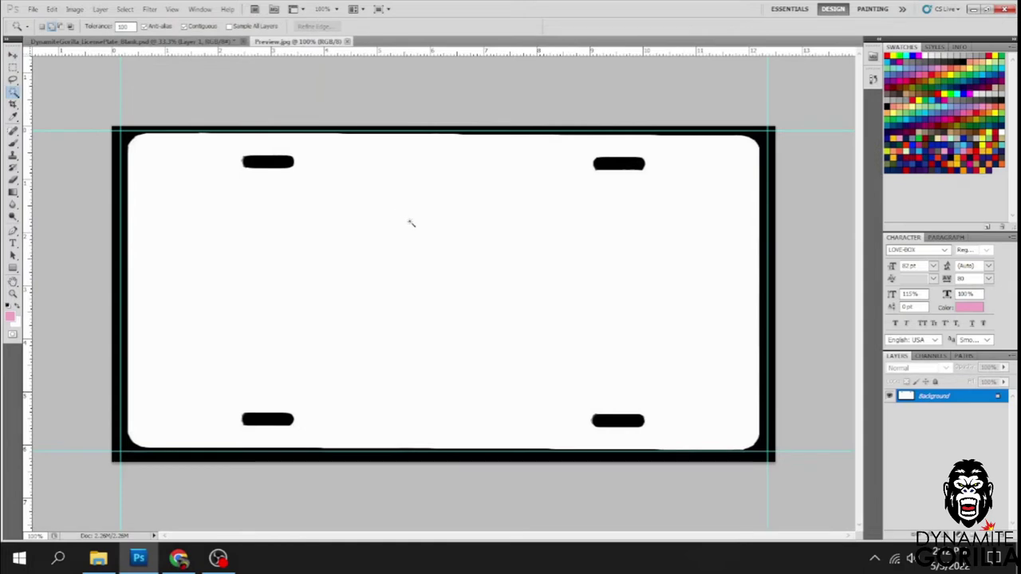
pyautogui.click(388, 236)
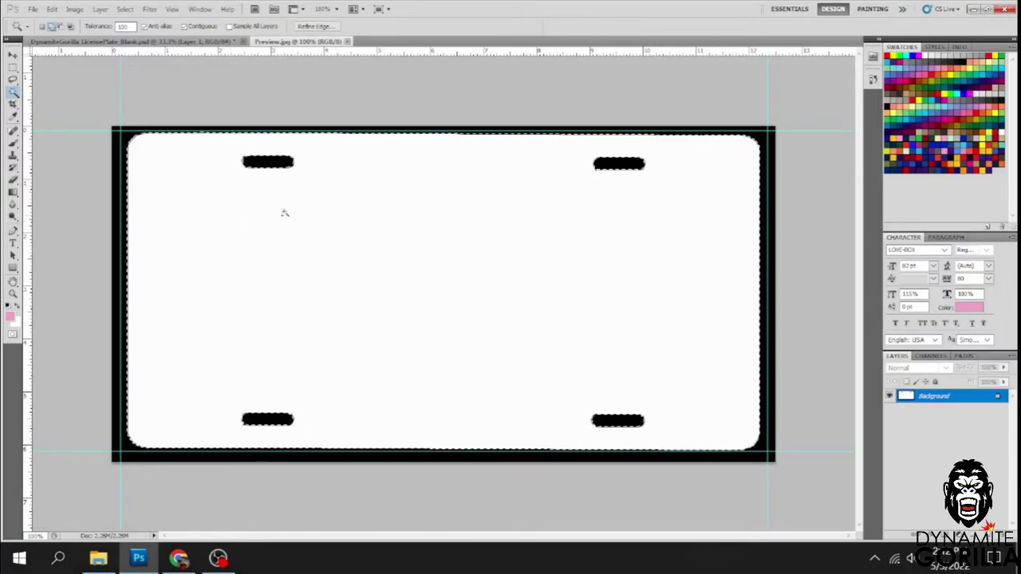
pyautogui.click(52, 10)
pyautogui.moveTo(140, 162)
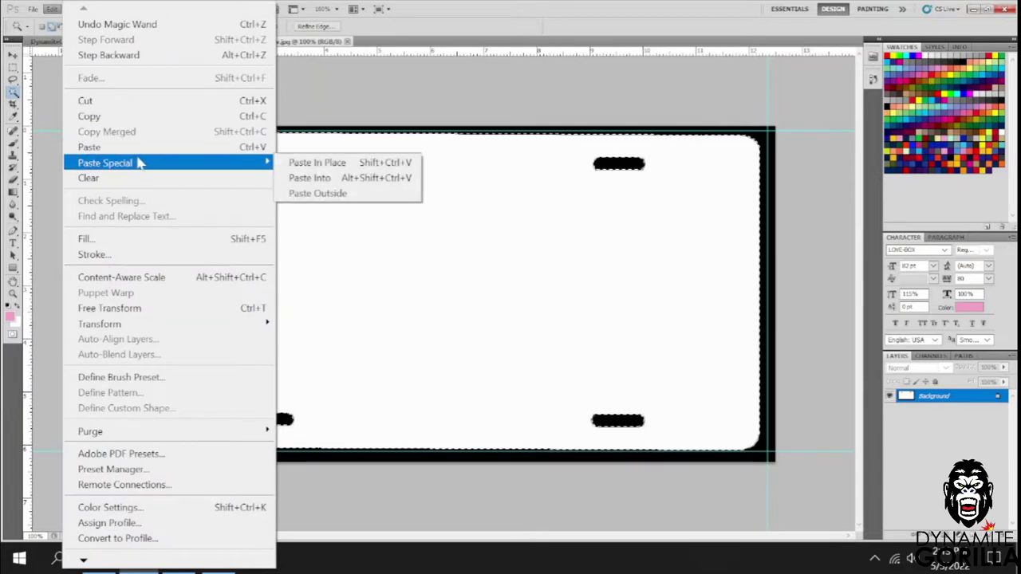
pyautogui.click(365, 178)
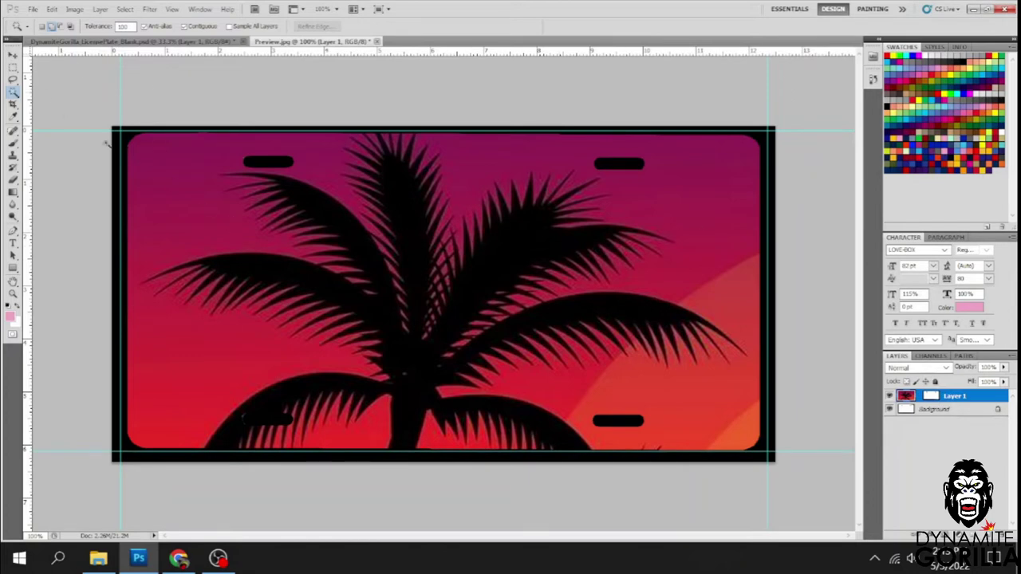
# Scale the pasted artwork down to about 32% wide by 33% high, with its corner at the guide intersection near the plate's lower-right corner
pyautogui.hotkey('ctrl', '-')
pyautogui.scroll(-1, 539, 280)
pyautogui.scroll(3, 439, 239)
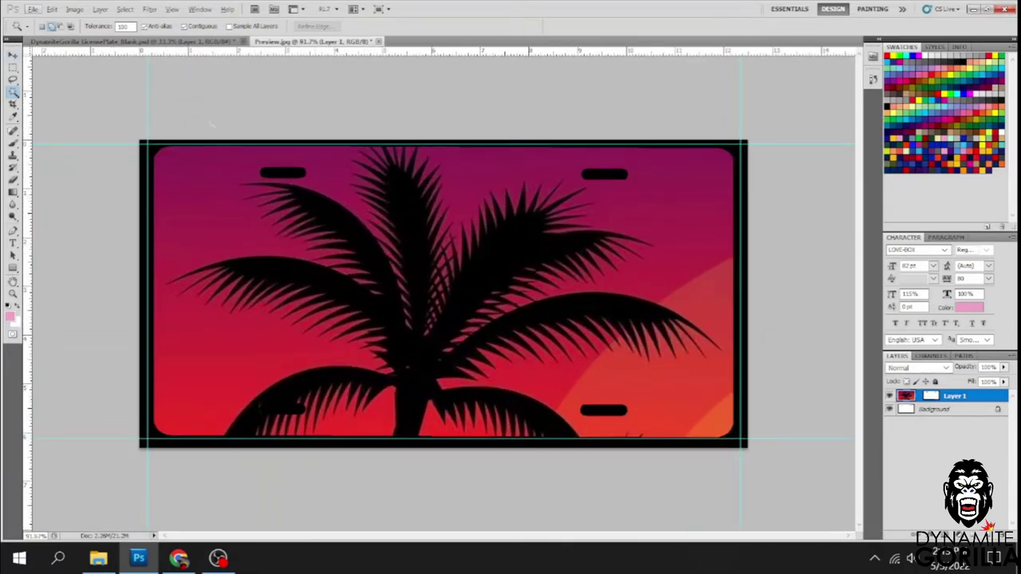
pyautogui.click(12, 57)
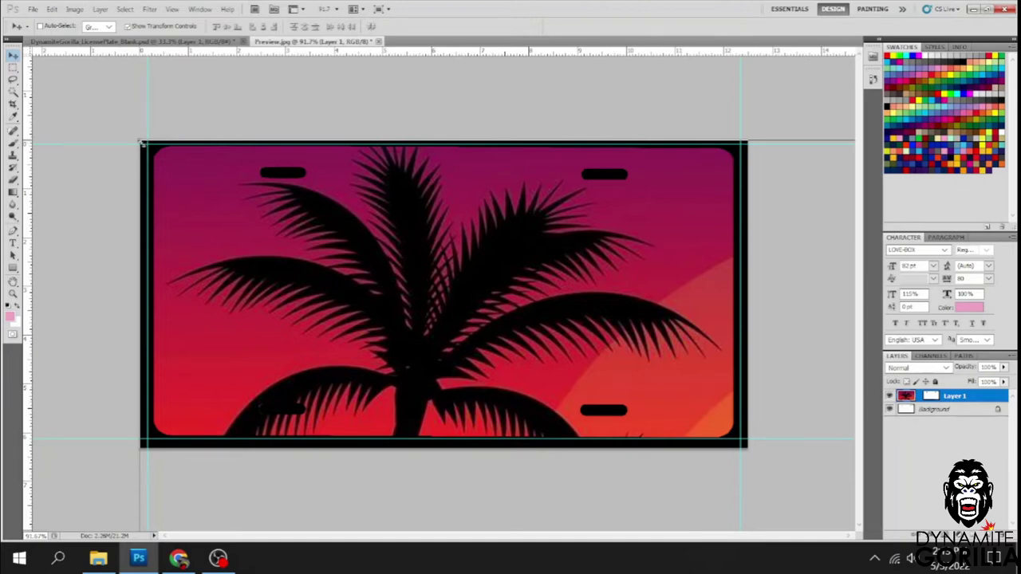
pyautogui.hotkey('ctrl', 't')
pyautogui.moveTo(137, 138); pyautogui.dragTo(741, 438)
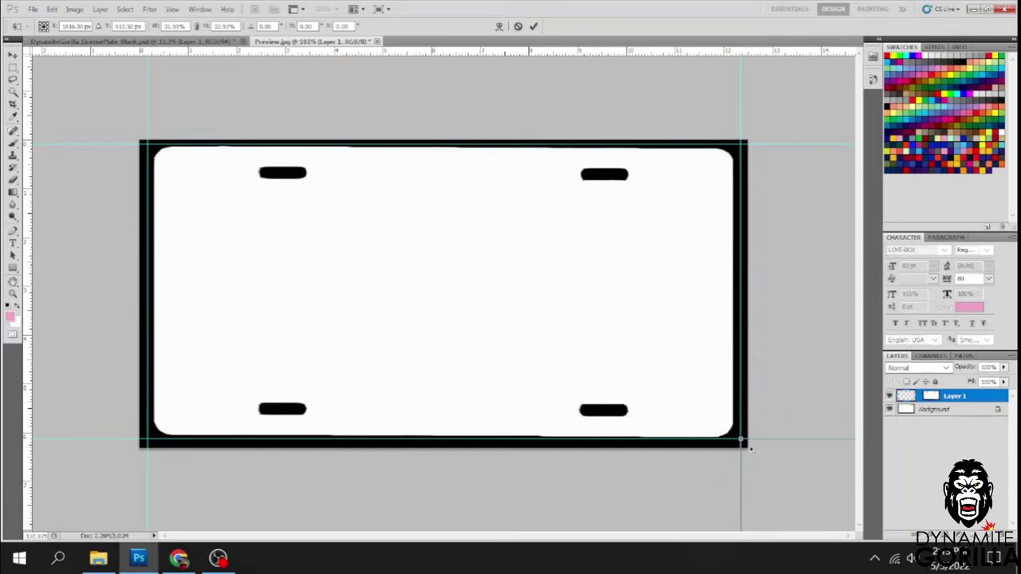
# Examine how the scaled artwork's corner lines up with the guide intersection near the plate's lower-right corner
pyautogui.scroll(2, 747, 452)
pyautogui.moveTo(480, 543); pyautogui.dragTo(567, 516)
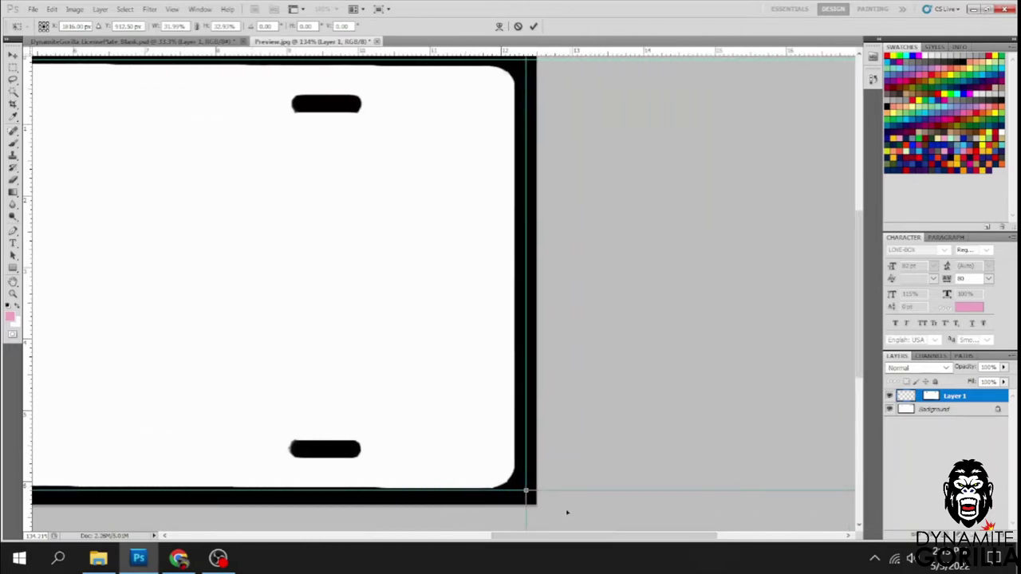
pyautogui.scroll(5, 572, 500)
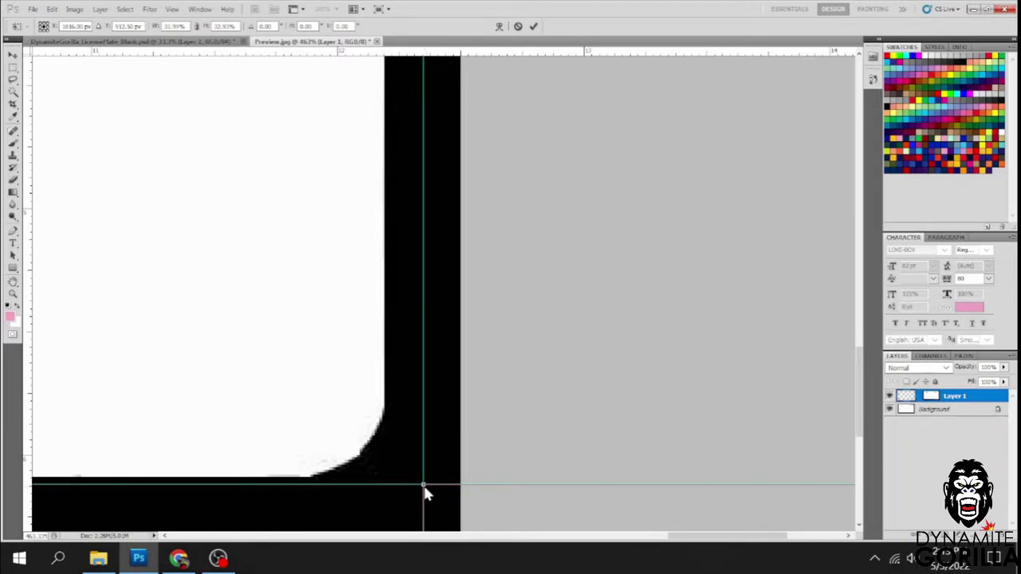
pyautogui.moveTo(423, 484)
pyautogui.mouseDown()
pyautogui.moveTo(401, 471)
pyautogui.moveTo(419, 481)
pyautogui.mouseUp()
pyautogui.scroll(-3, 271, 421)
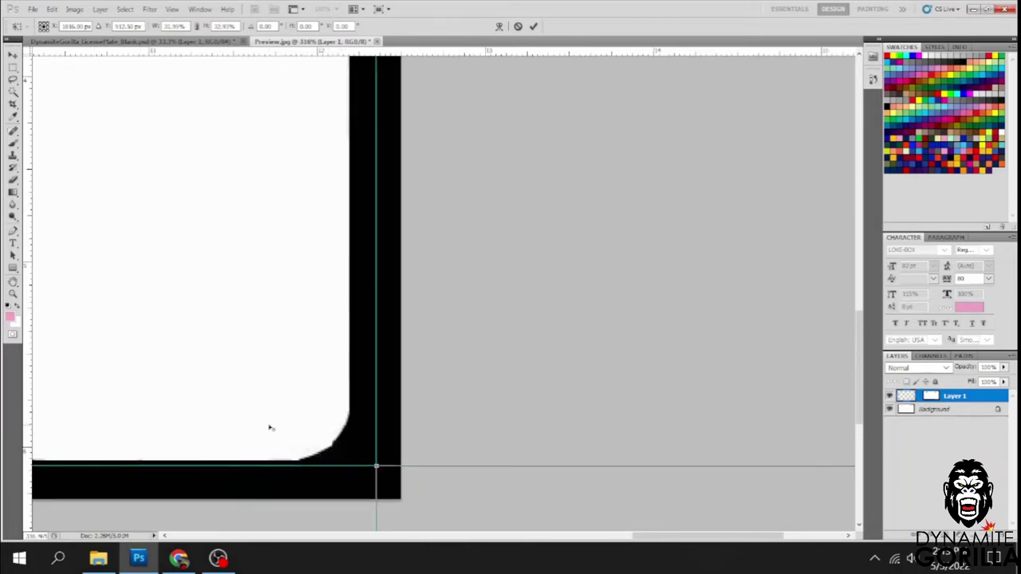
pyautogui.scroll(-1, 198, 327)
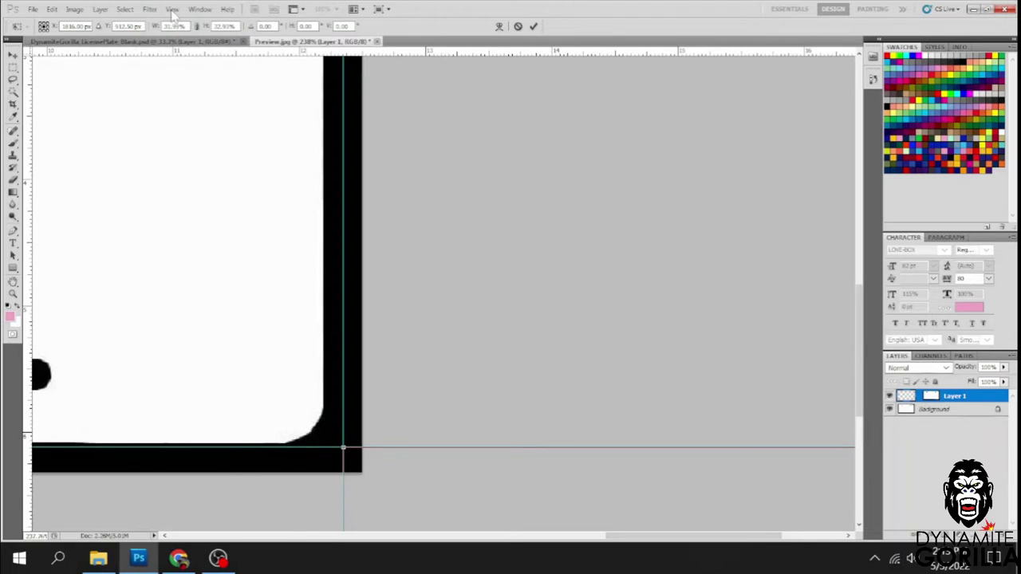
pyautogui.click(172, 9)
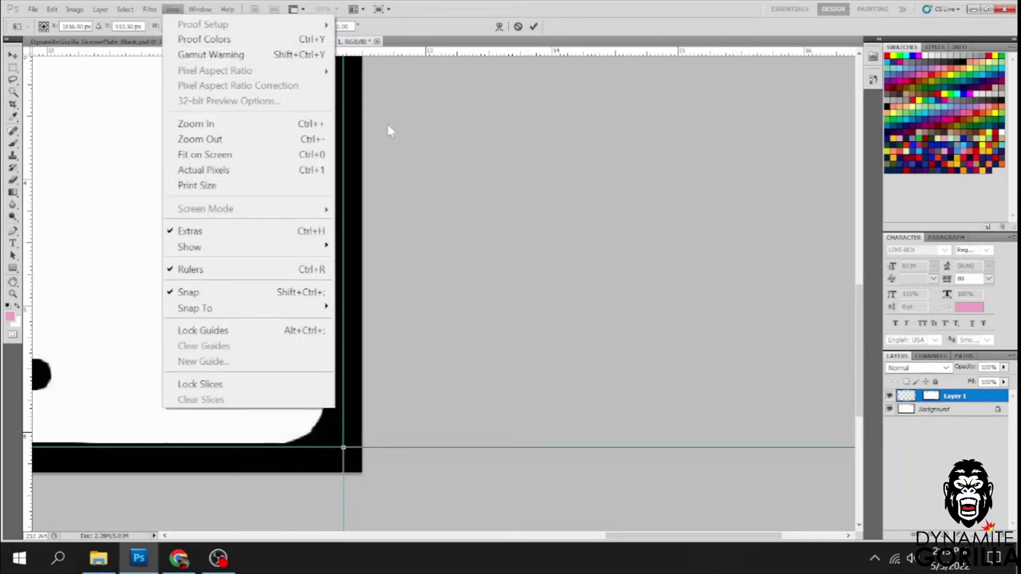
pyautogui.click(342, 448)
pyautogui.moveTo(343, 448)
pyautogui.mouseDown()
pyautogui.moveTo(333, 437)
pyautogui.moveTo(343, 448)
pyautogui.mouseUp()
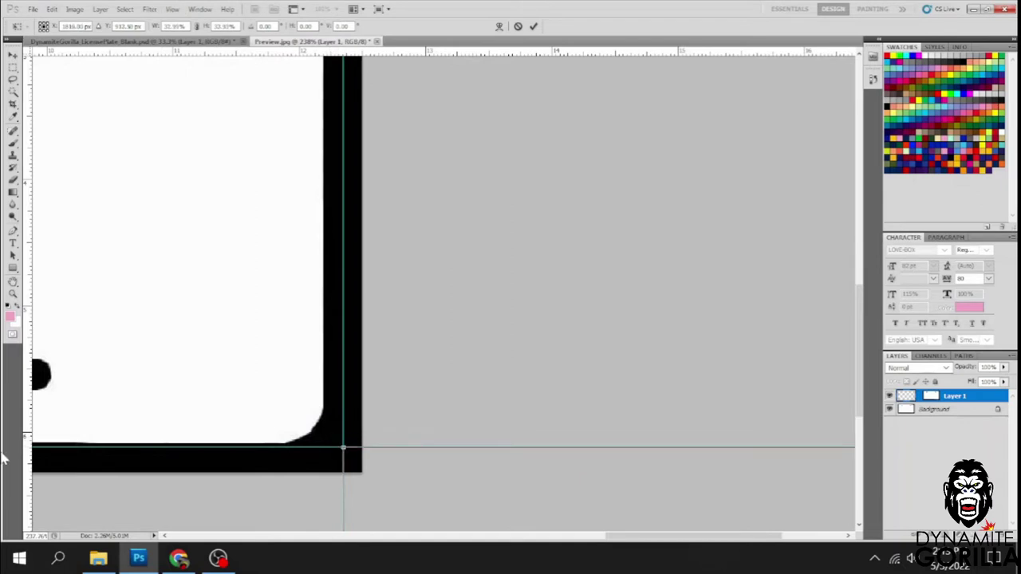
pyautogui.moveTo(677, 536); pyautogui.dragTo(600, 536)
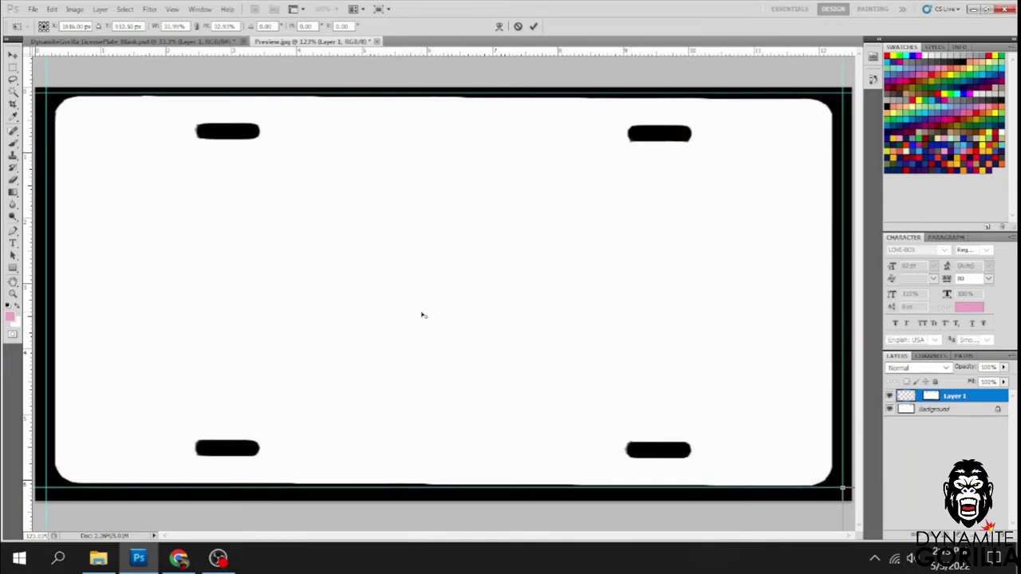
pyautogui.scroll(-2, 437, 353)
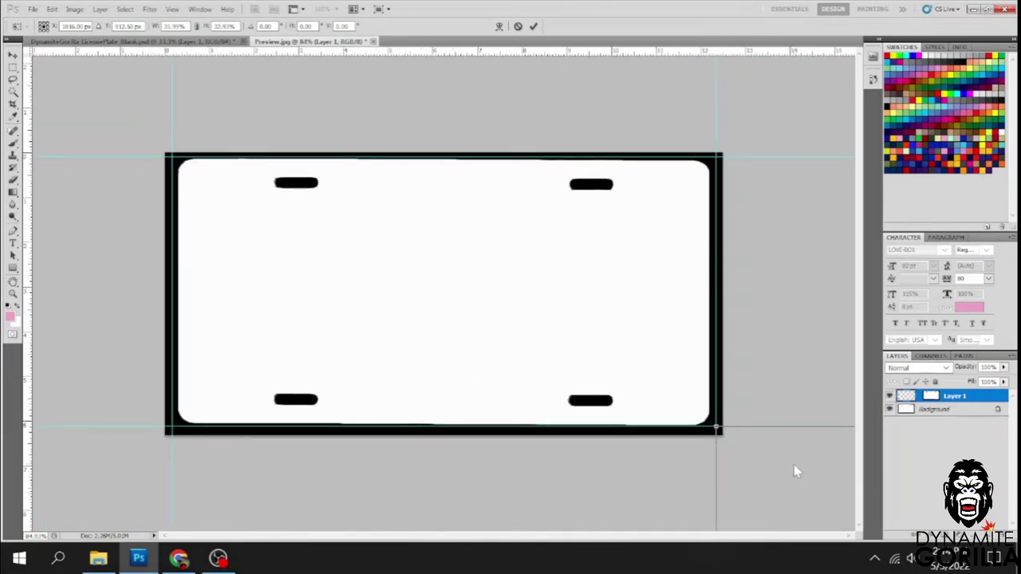
# Move the pasted artwork onto the plate so its upper-left corner sits at the upper-left guide intersection
pyautogui.moveTo(716, 427); pyautogui.dragTo(242, 203)
pyautogui.moveTo(308, 194); pyautogui.dragTo(325, 246)
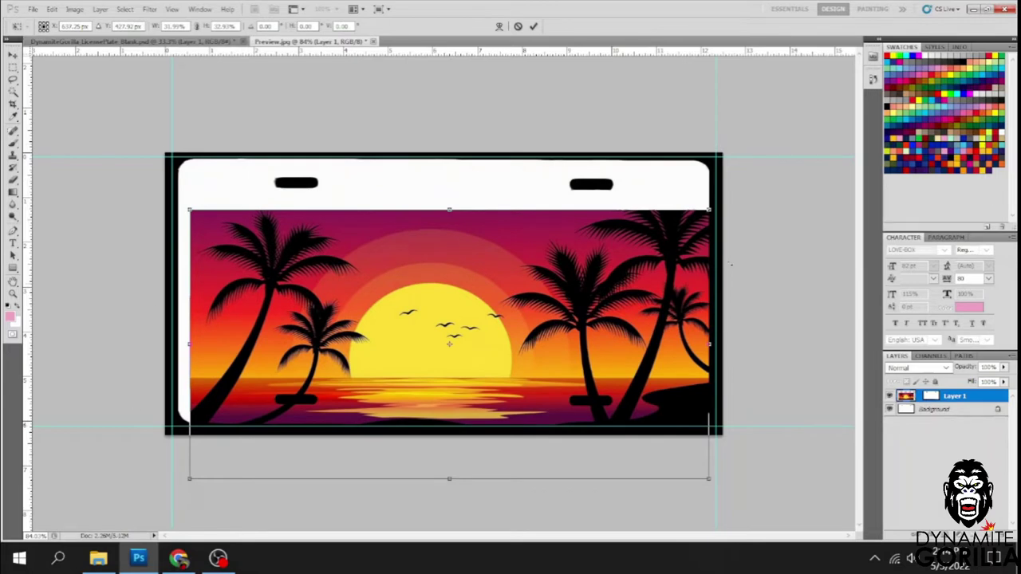
pyautogui.moveTo(368, 324); pyautogui.dragTo(353, 273)
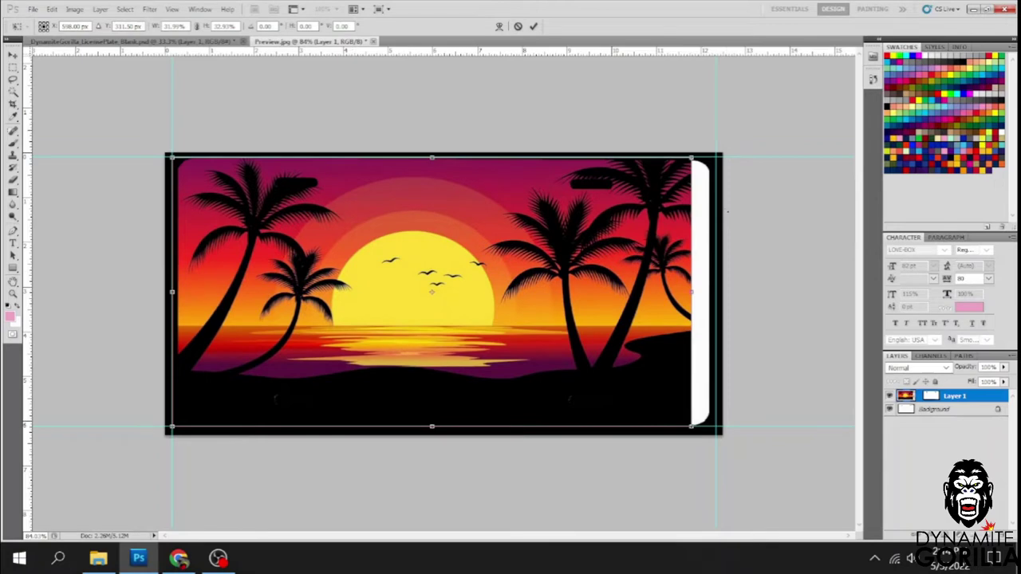
# Stretch the artwork to 33.54% wide by 33.09% high so it fills the guide frame, and apply the transformation
pyautogui.moveTo(633, 191)
pyautogui.mouseDown()
pyautogui.moveTo(635, 212)
pyautogui.moveTo(642, 197)
pyautogui.mouseUp()
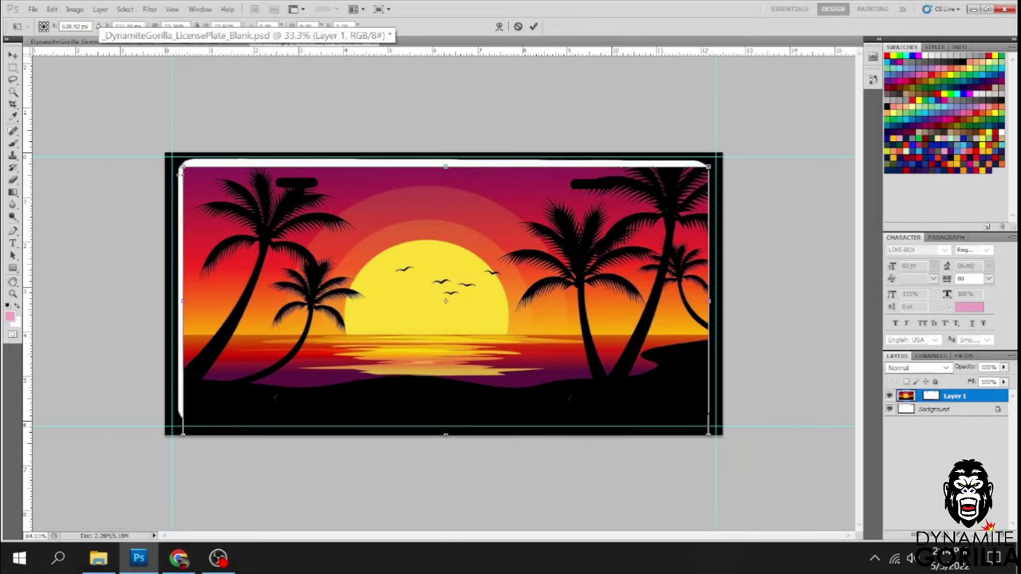
pyautogui.moveTo(209, 178); pyautogui.dragTo(198, 166)
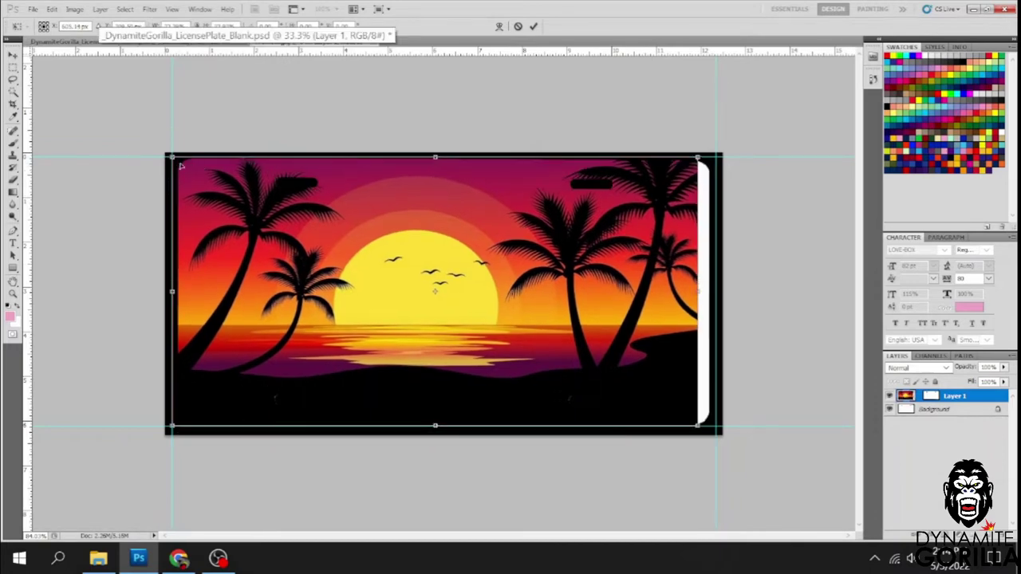
pyautogui.moveTo(696, 156); pyautogui.dragTo(715, 157)
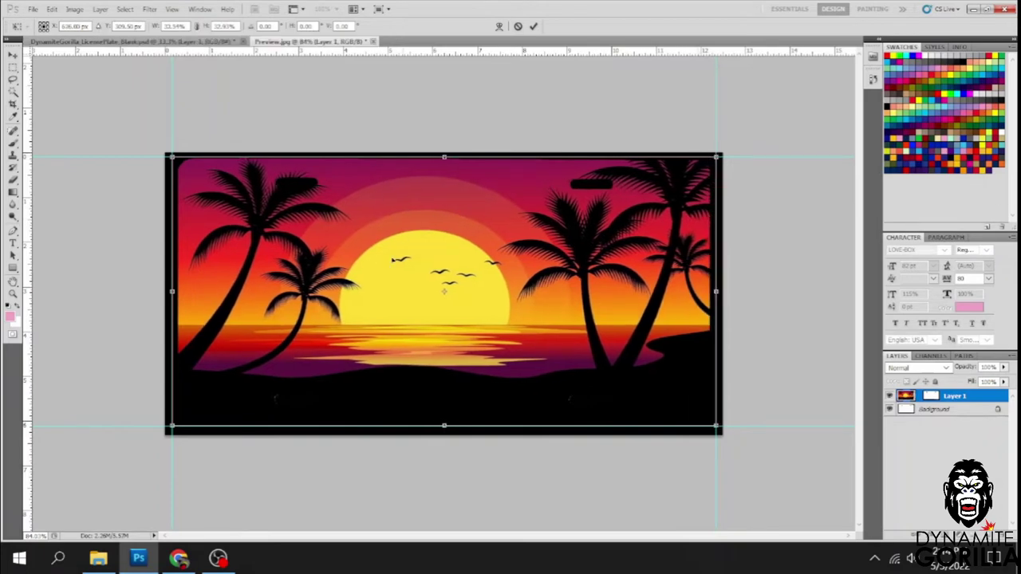
pyautogui.moveTo(456, 427)
pyautogui.mouseDown()
pyautogui.moveTo(442, 413)
pyautogui.moveTo(446, 425)
pyautogui.mouseUp()
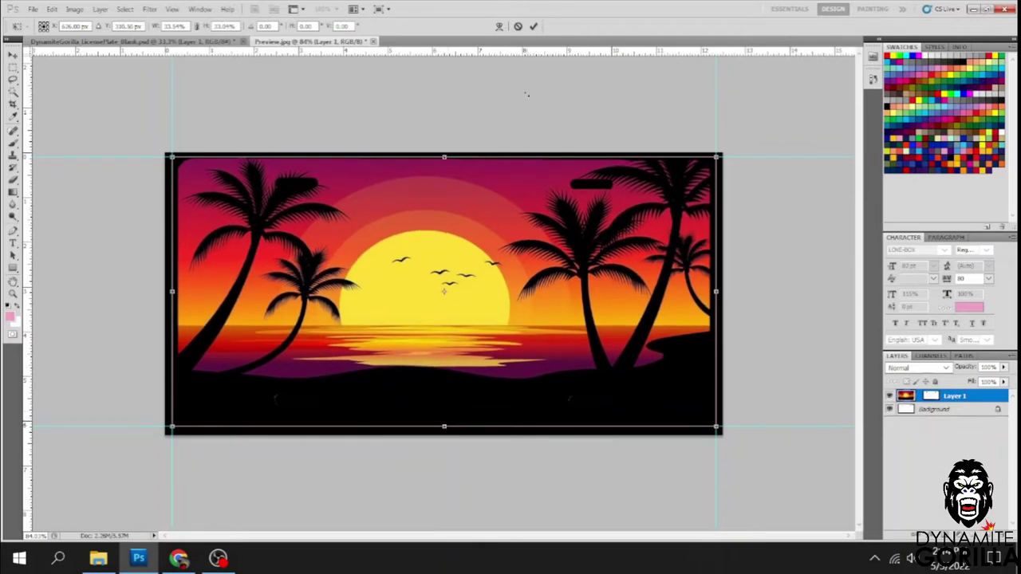
pyautogui.click(534, 28)
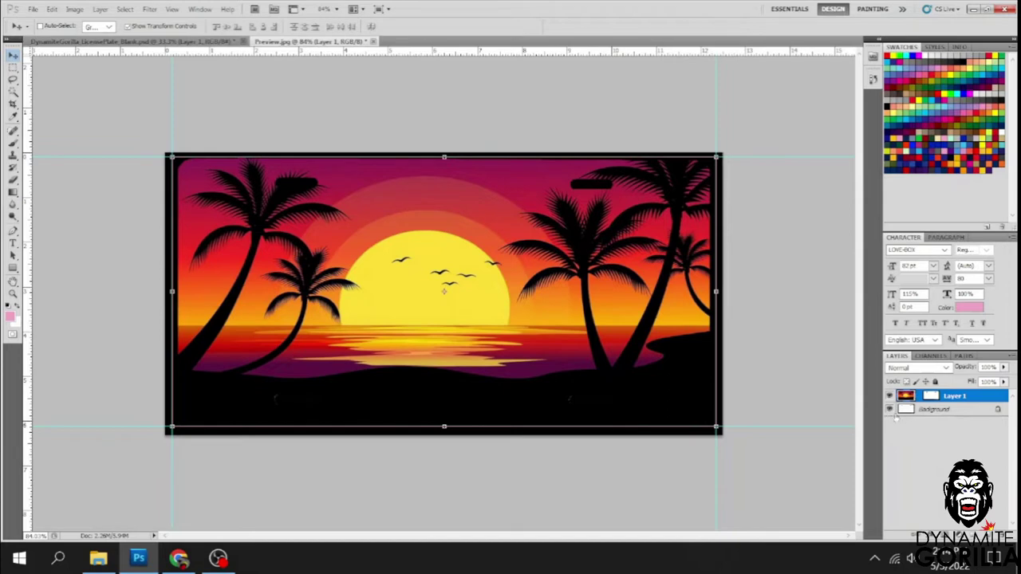
# Hide the mockup's Background layer and compare the plate preview with the license plate template
pyautogui.click(889, 409)
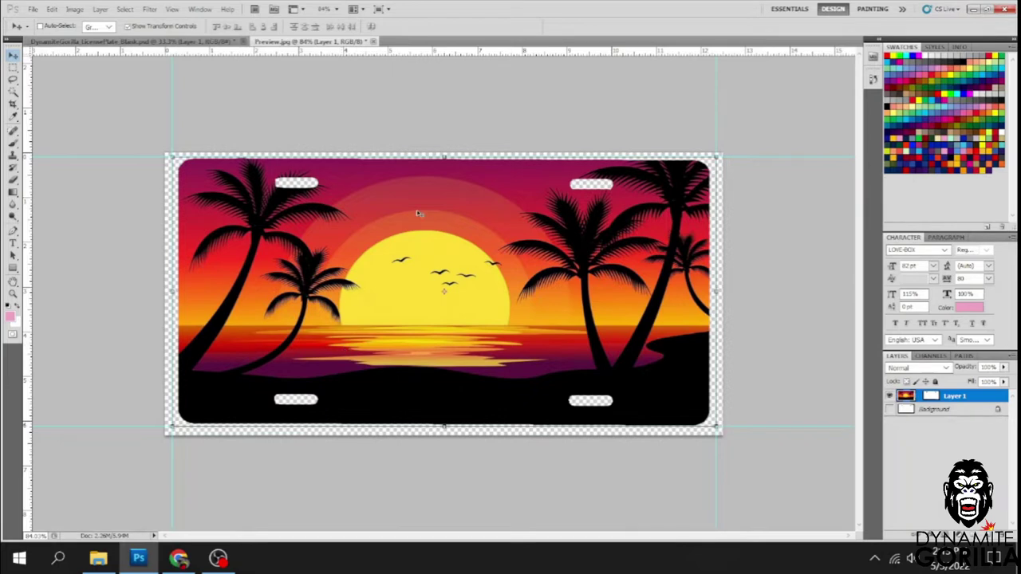
pyautogui.click(166, 42)
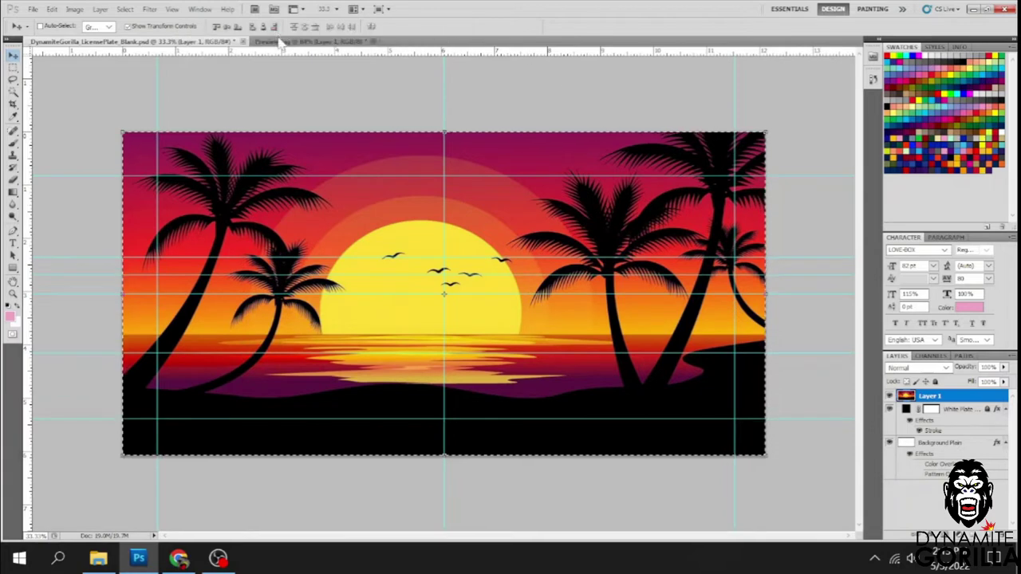
pyautogui.hotkey('ctrl', 'Tab')
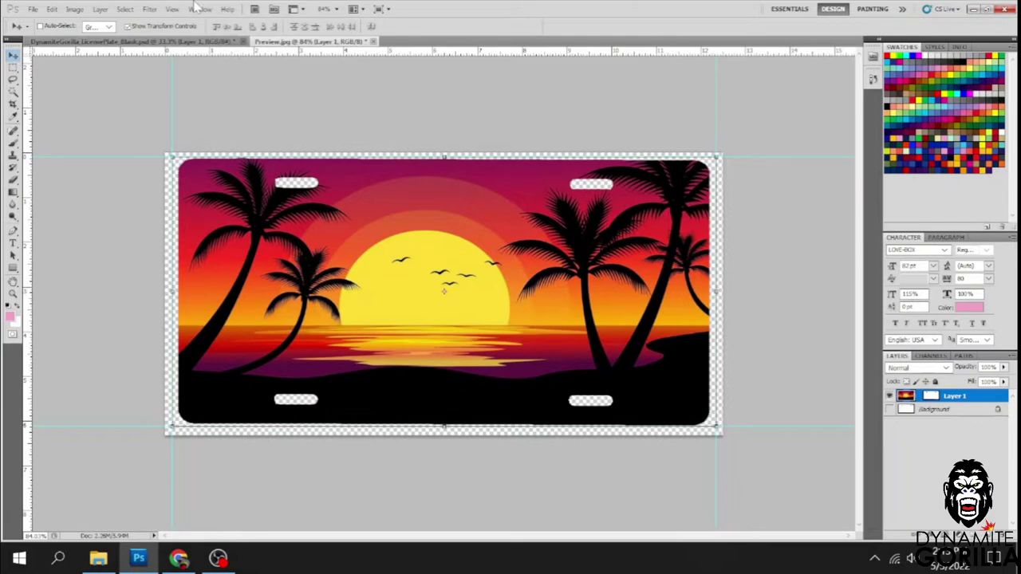
# Save a copy of the mockup to the Desktop in JPEG format as "Sunset License plate preview"
pyautogui.click(34, 9)
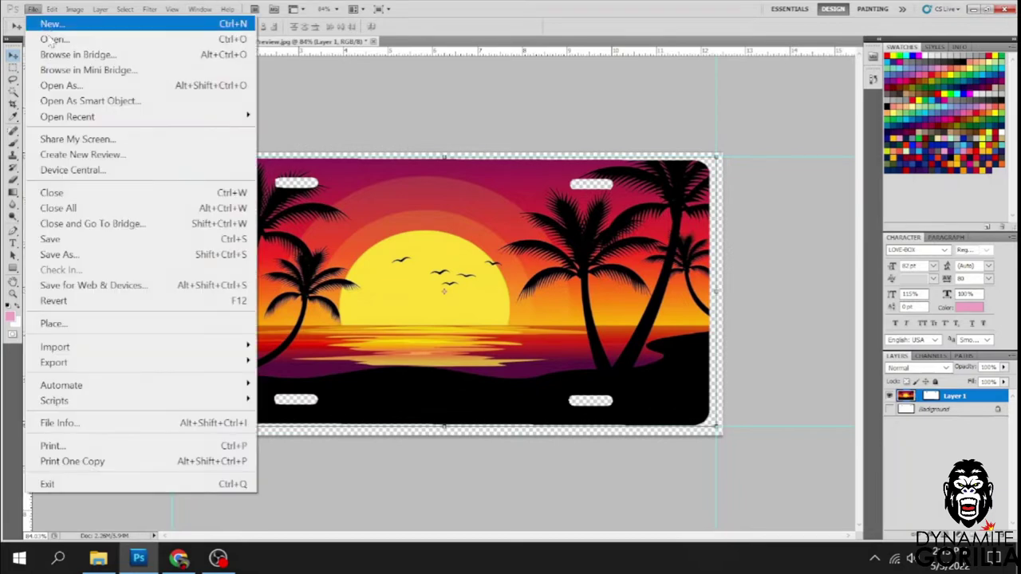
pyautogui.click(77, 255)
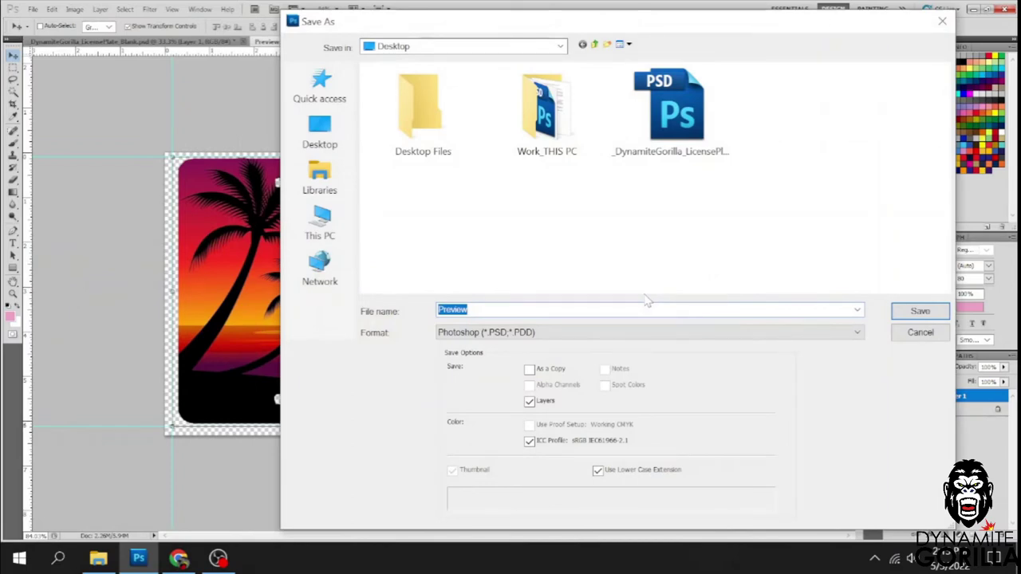
pyautogui.write('Sunset License plate p')
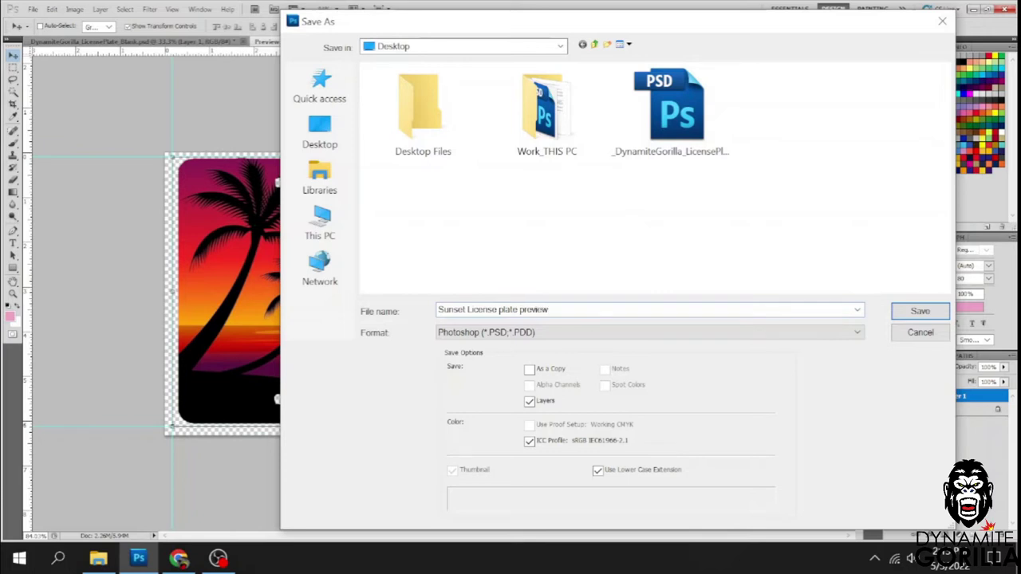
pyautogui.press('Tab')
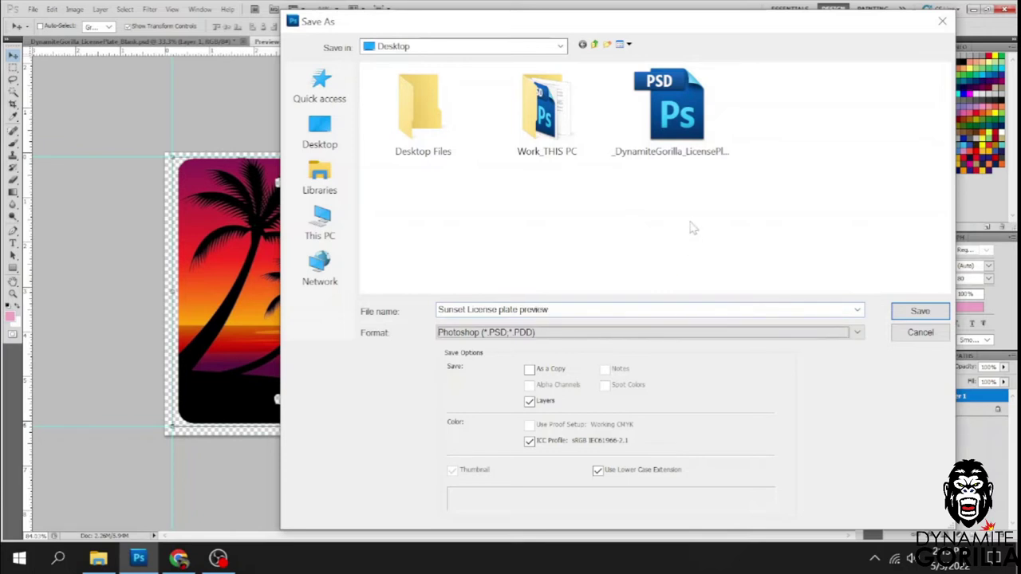
pyautogui.click(856, 334)
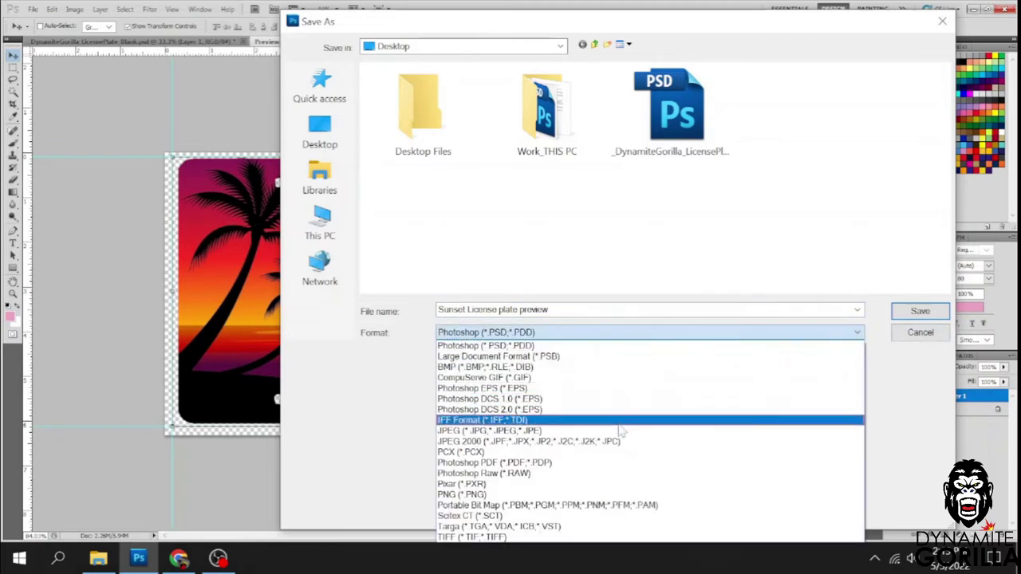
pyautogui.click(598, 432)
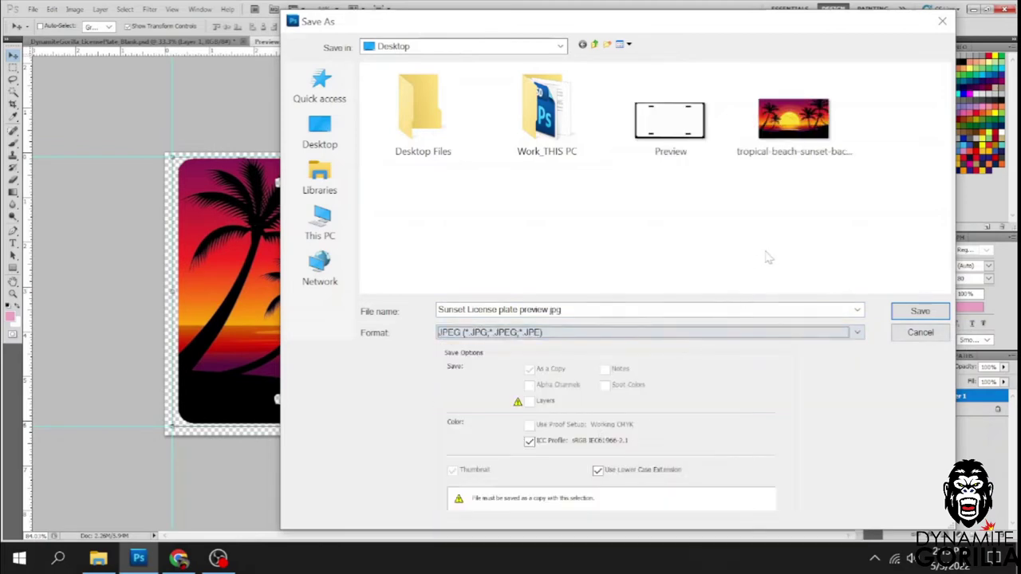
pyautogui.click(917, 312)
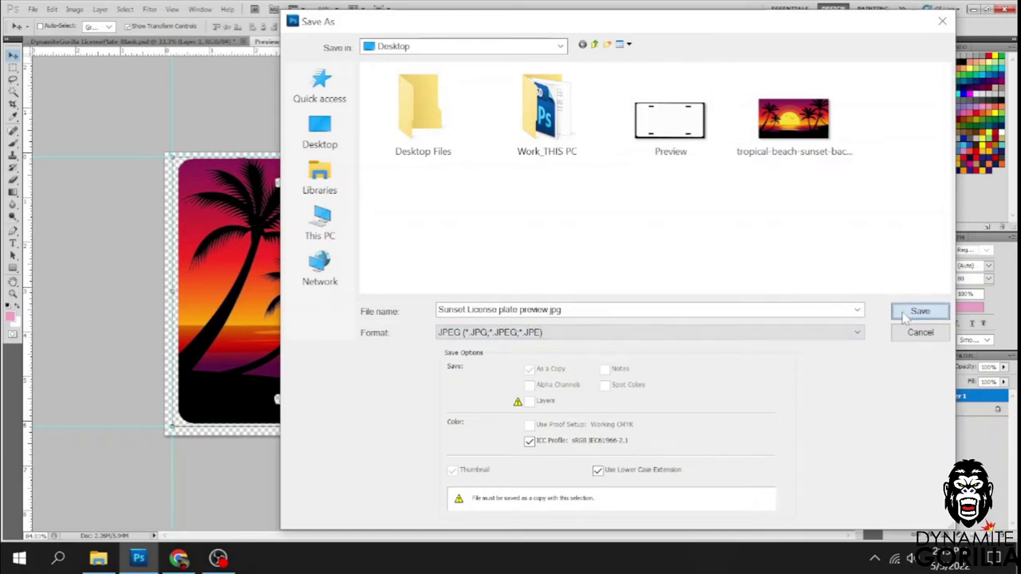
# Export the JPEG at quality 12 (Maximum) and return to the Move tool
pyautogui.click(388, 149)
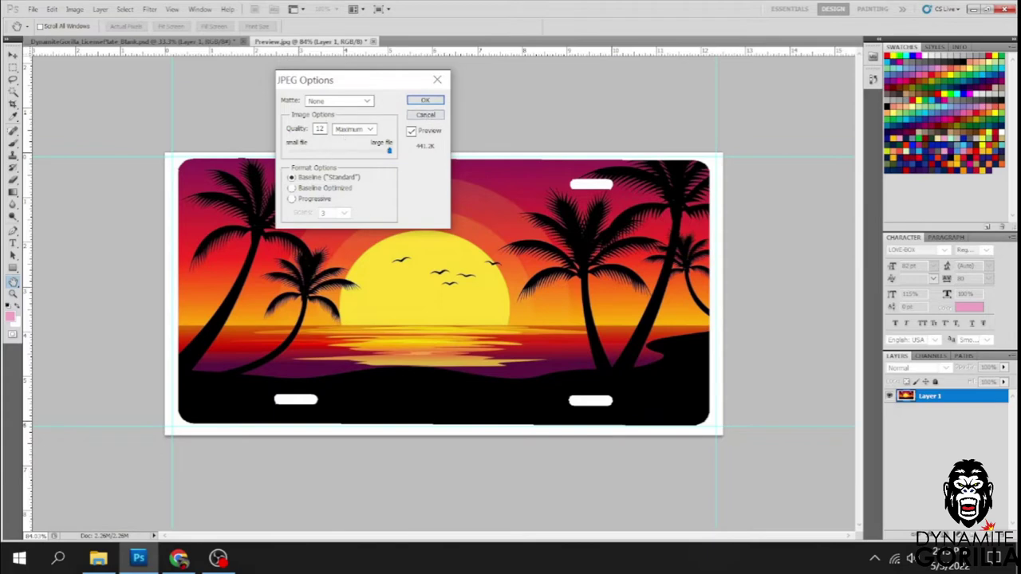
pyautogui.click(422, 102)
pyautogui.press('v')
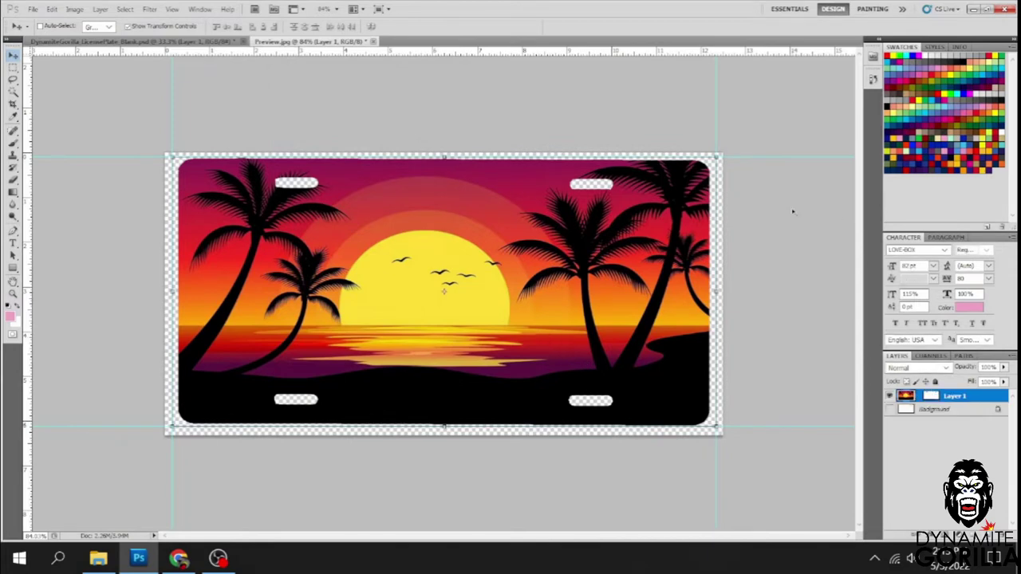
# Open the saved Sunset License plate preview image from the Desktop
pyautogui.hotkey('ctrl', 'o')
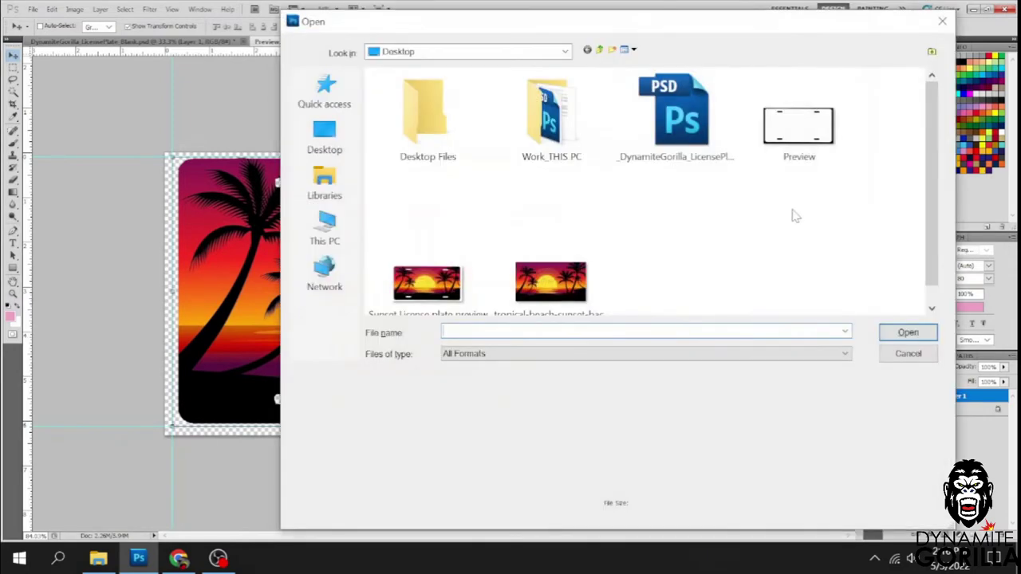
pyautogui.scroll(-1, 550, 263)
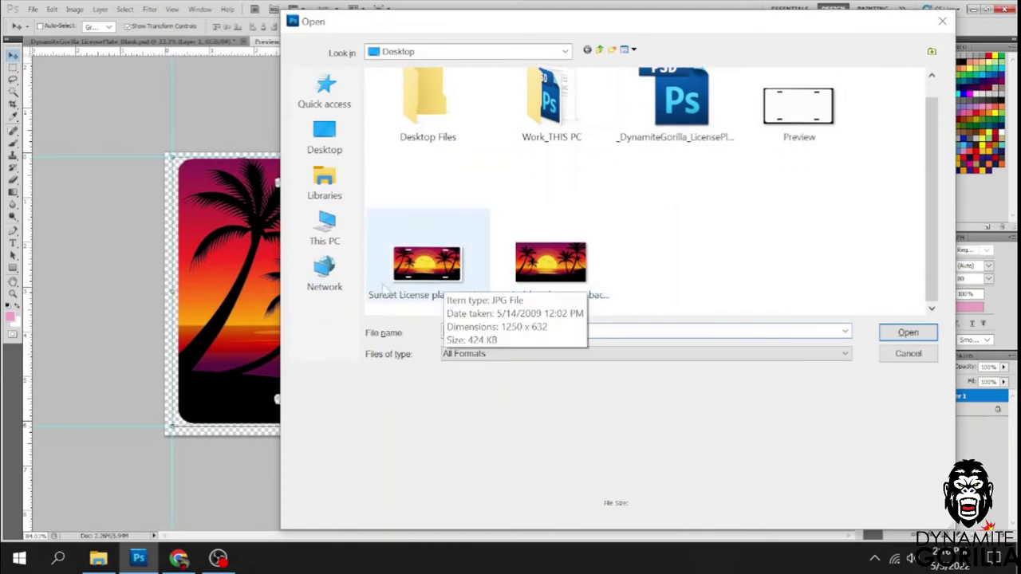
pyautogui.doubleClick(427, 271)
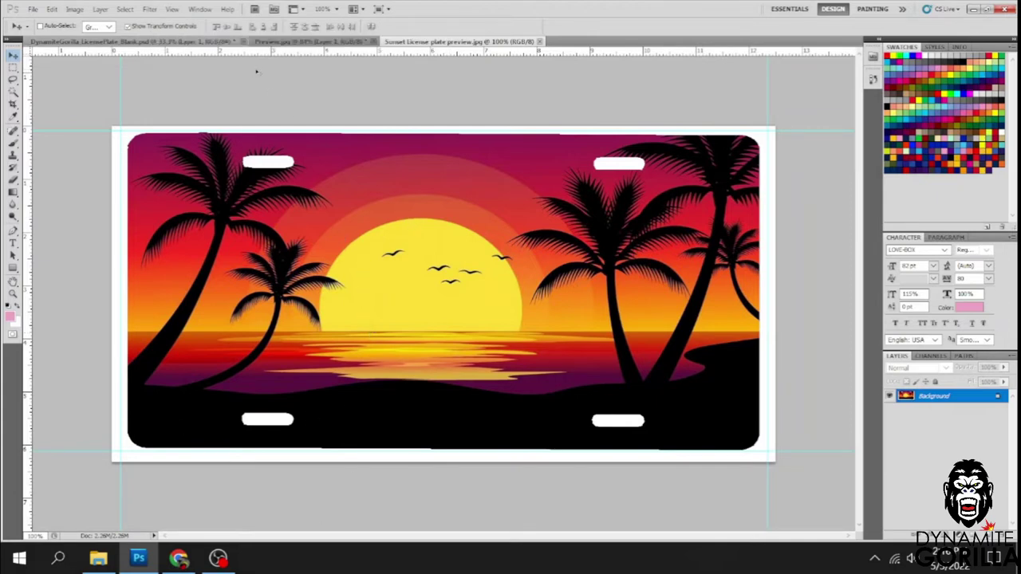
# Open the print setup for the license plate template document and choose the XP15000 #1 printer
pyautogui.click(188, 41)
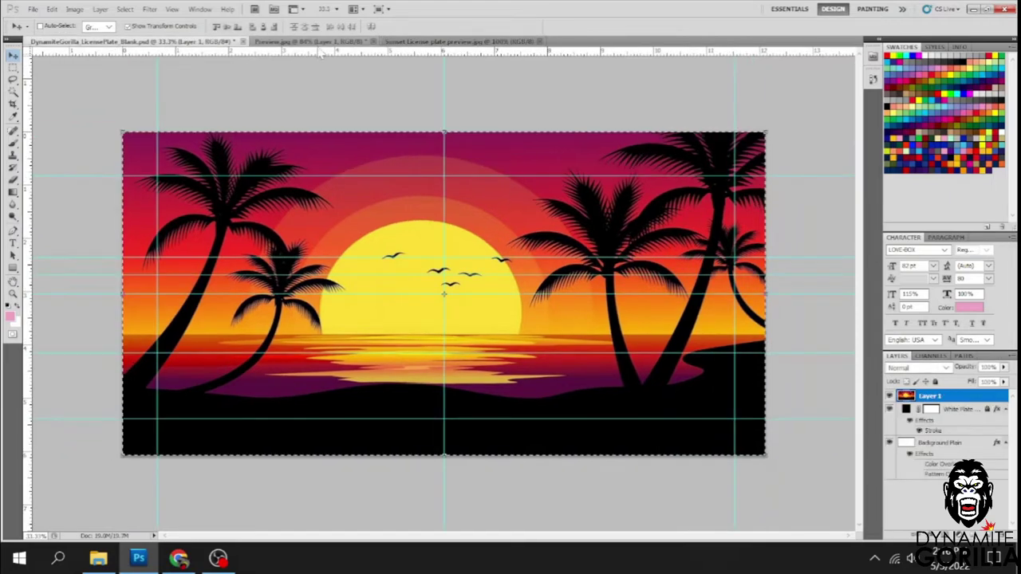
pyautogui.hotkey('ctrl', 'p')
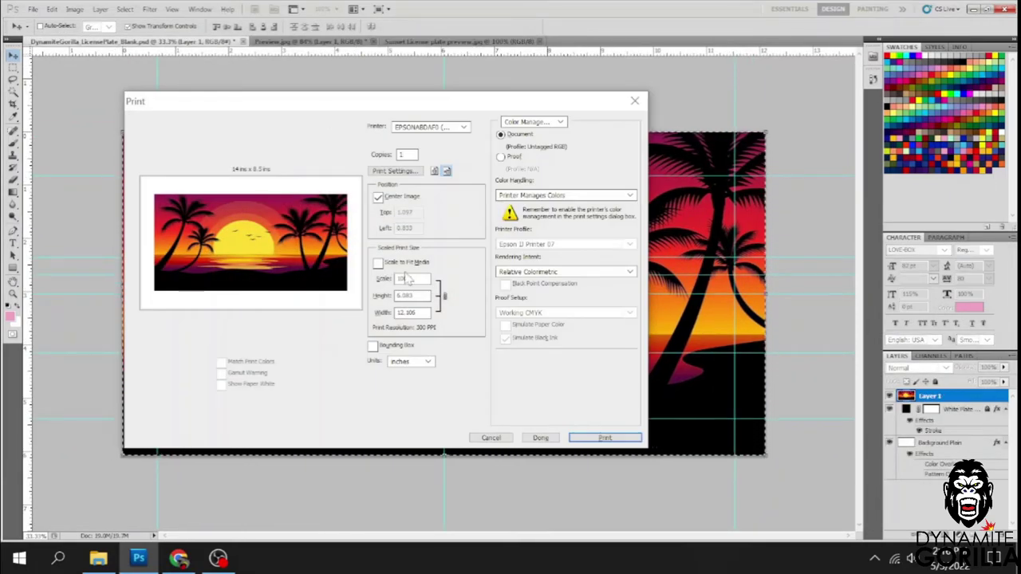
pyautogui.click(446, 127)
pyautogui.click(441, 139)
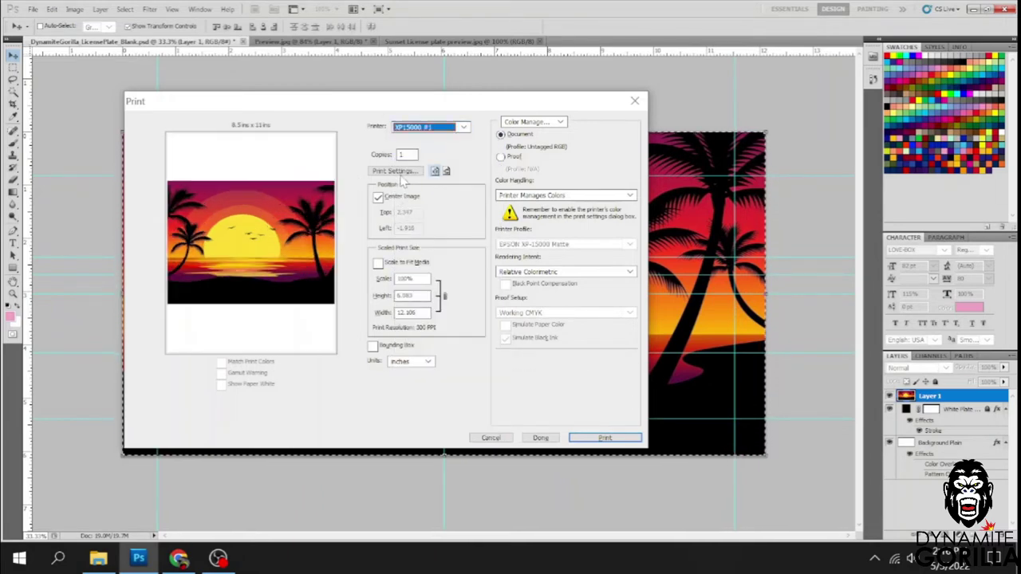
# Apply the Asub 120 Epson Vivid preset in the XP15000 printer settings and close the print setup without printing
pyautogui.press('Return')
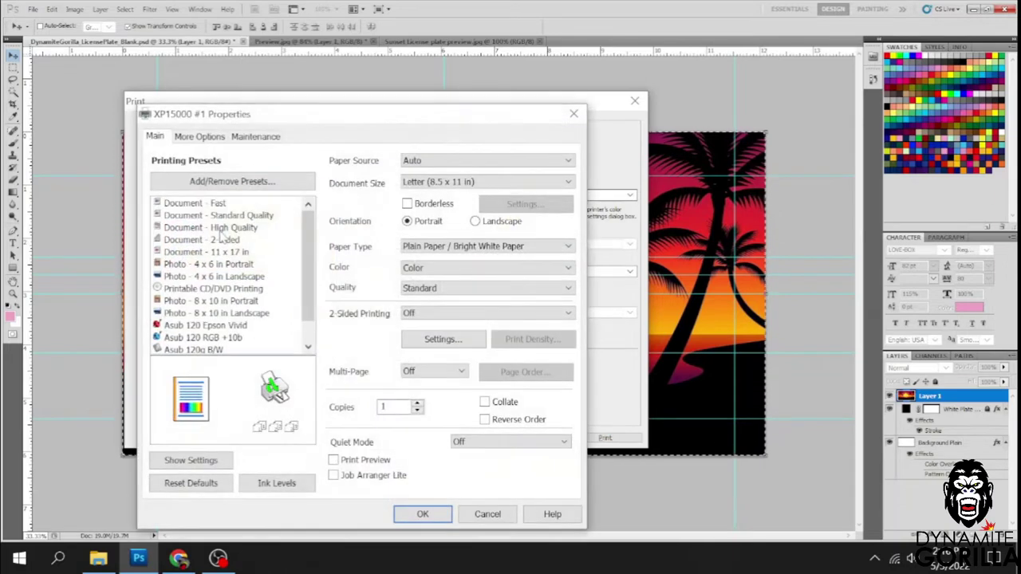
pyautogui.click(195, 325)
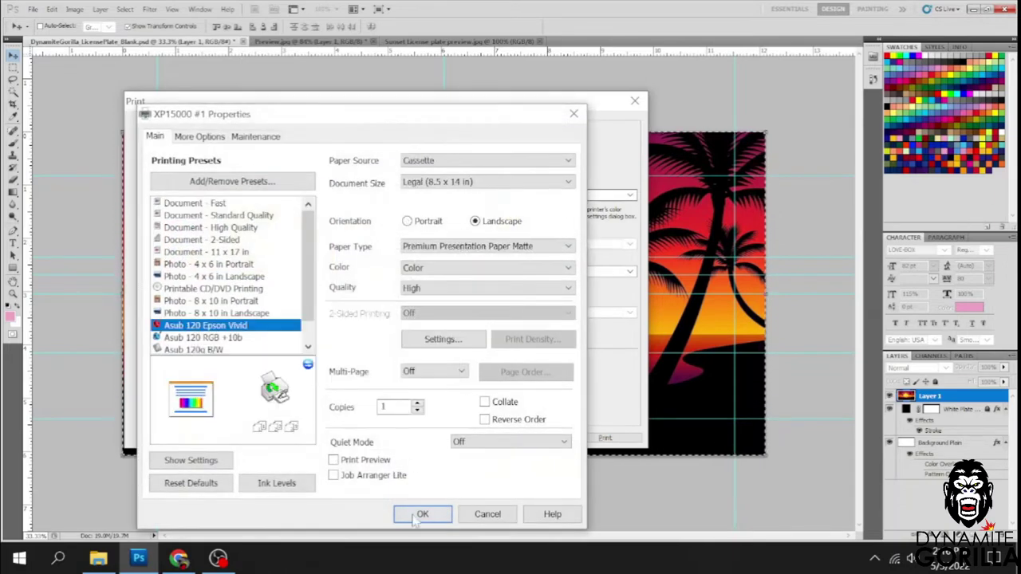
pyautogui.press('Return')
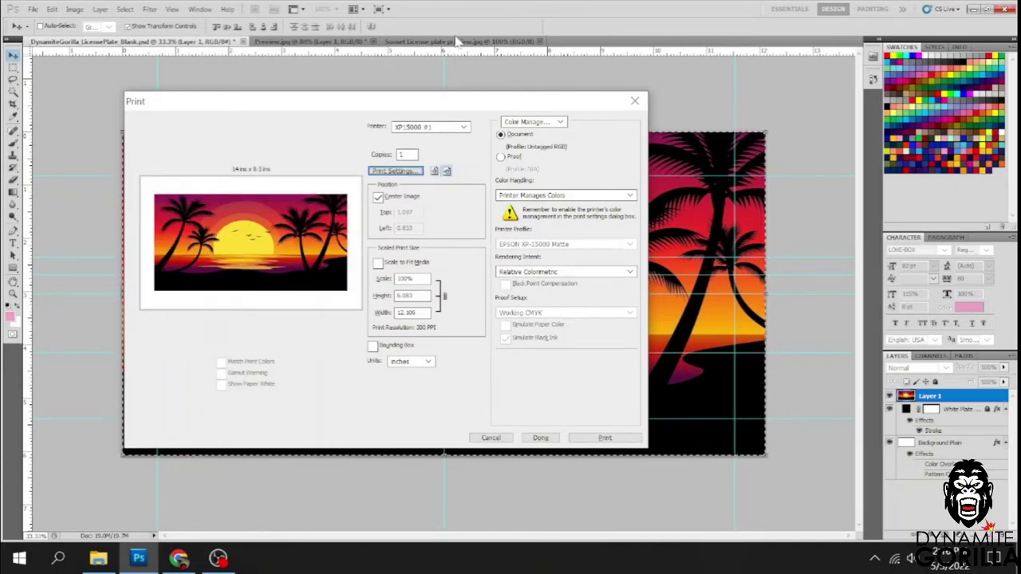
pyautogui.click(634, 101)
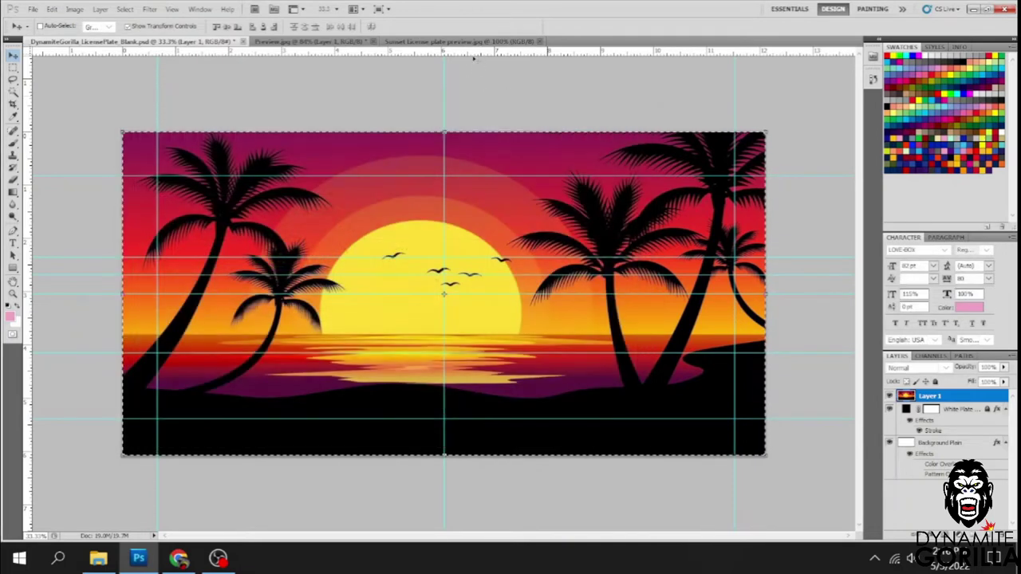
# Close the Sunset License plate preview image and return to the blank license plate template document
pyautogui.click(414, 41)
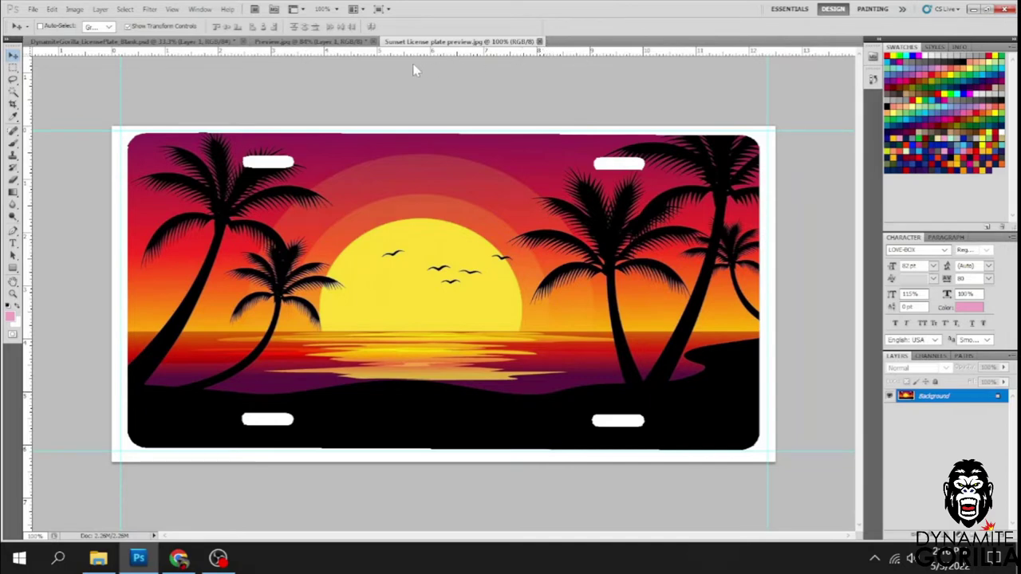
pyautogui.click(540, 41)
pyautogui.click(163, 41)
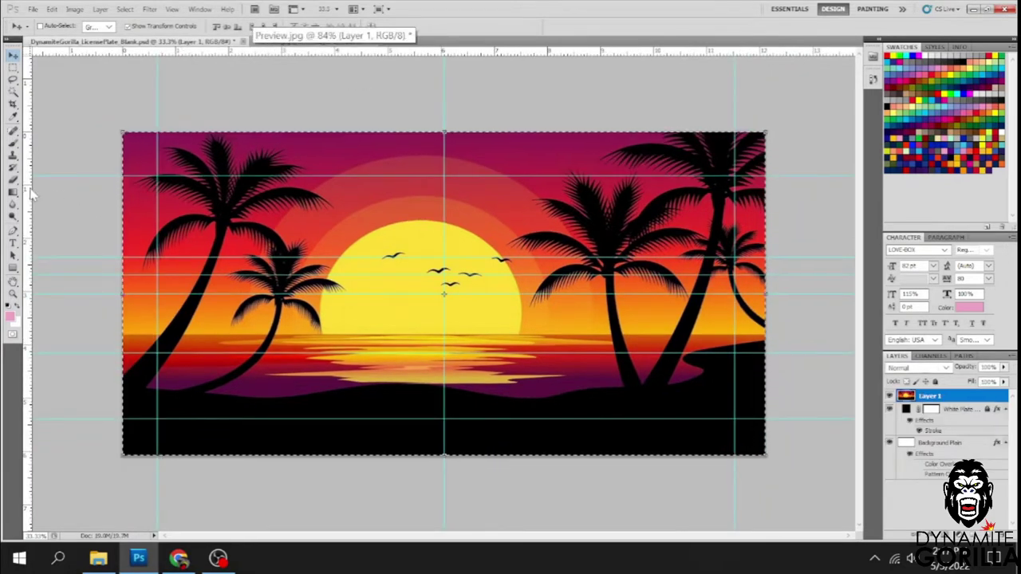
# Draw a text box about 13.4 in wide and 2.5 in tall over the plate's lower part, centred on the vertical guide
pyautogui.click(12, 242)
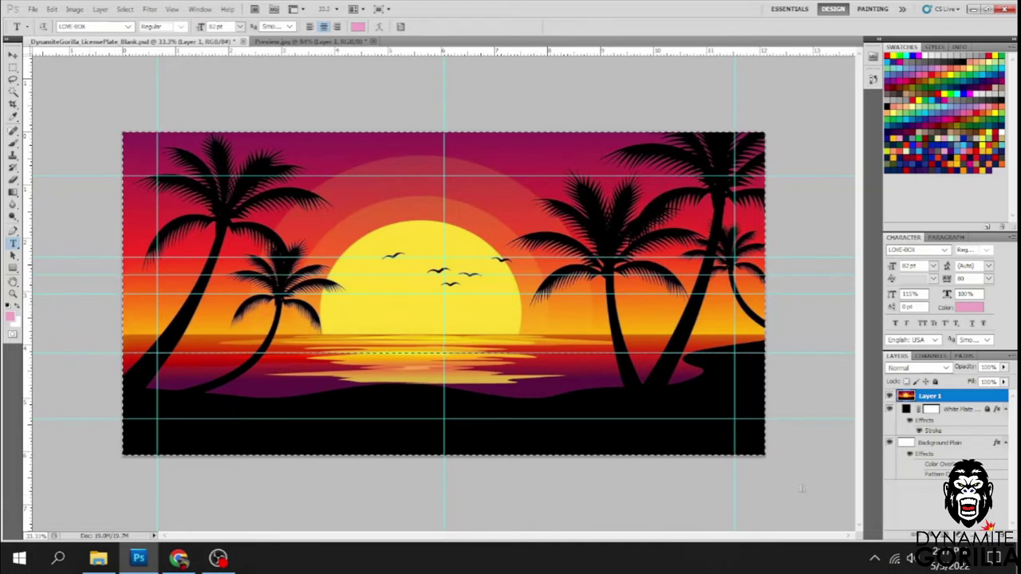
pyautogui.moveTo(798, 481); pyautogui.dragTo(807, 487)
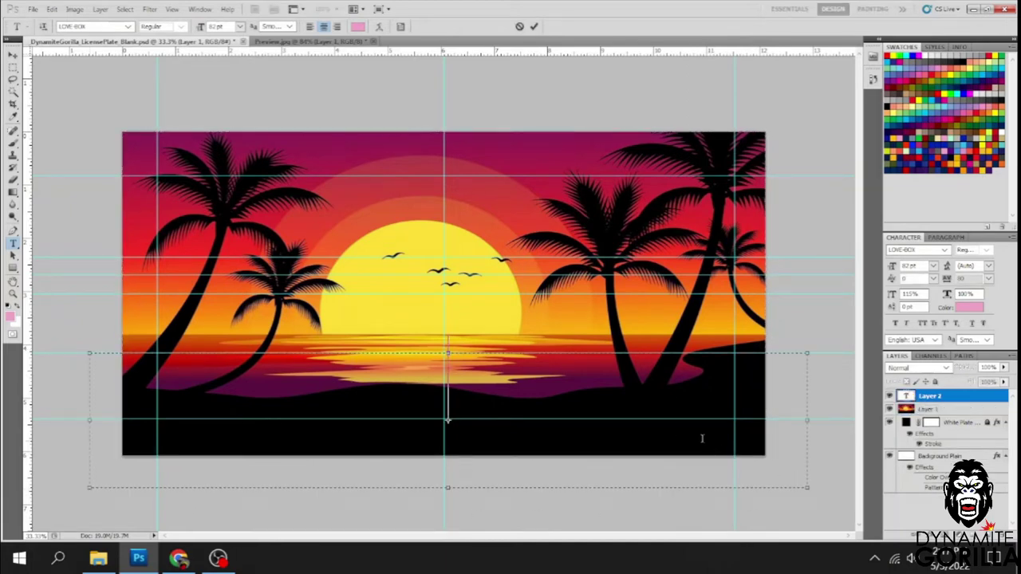
pyautogui.click(12, 55)
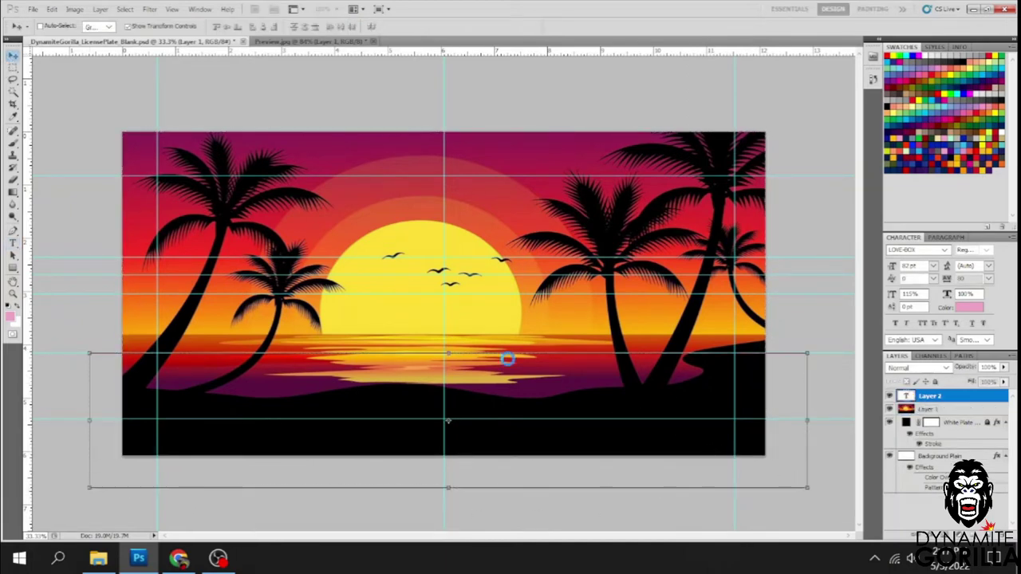
pyautogui.moveTo(580, 391); pyautogui.dragTo(558, 397)
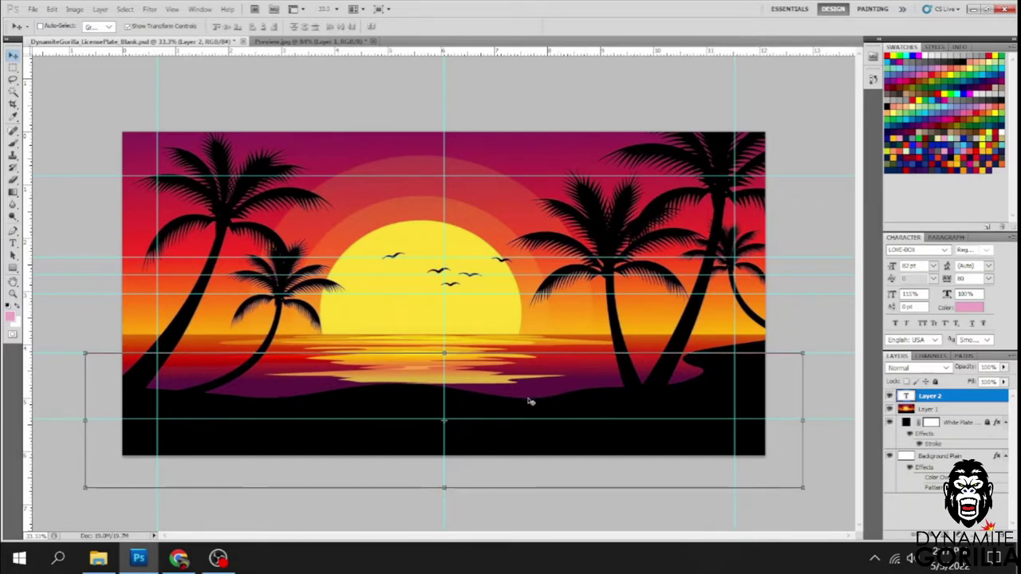
# Enter the text "vice CITY" in the empty text box using the LOVE-BOX font and commit it
pyautogui.press('i')
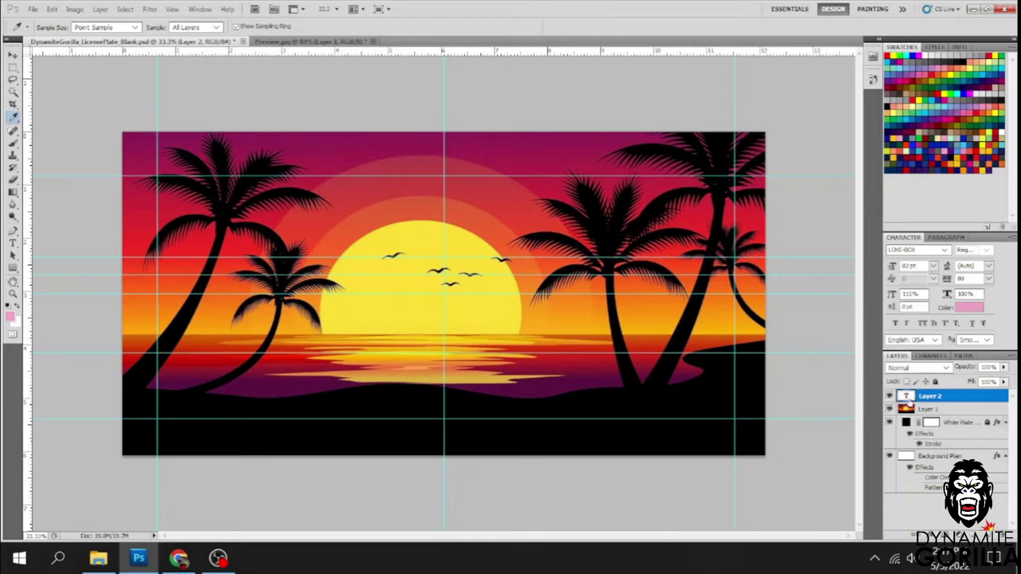
pyautogui.doubleClick(906, 397)
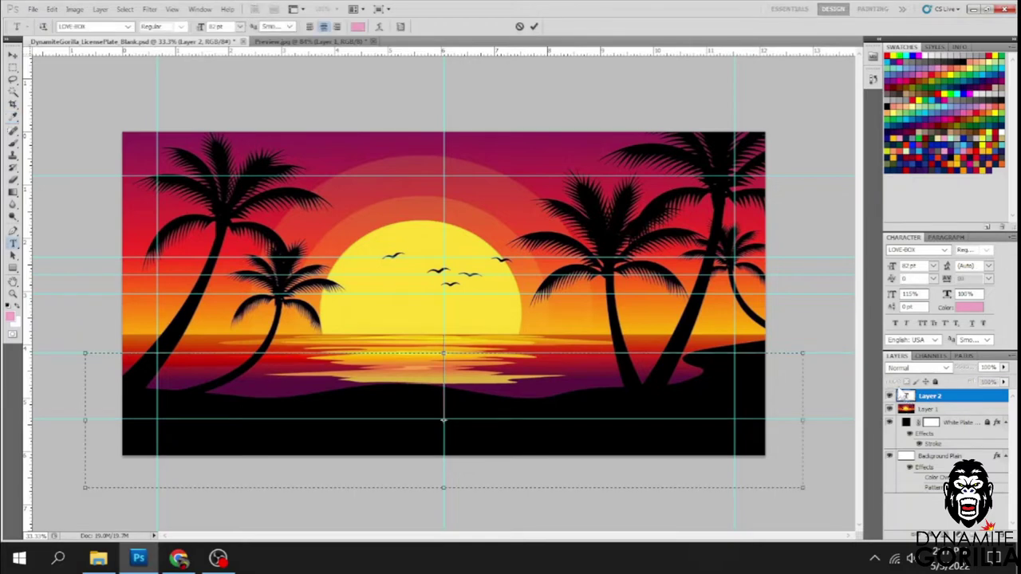
pyautogui.write('V')
pyautogui.press('BackSpace')
pyautogui.write('VICE')
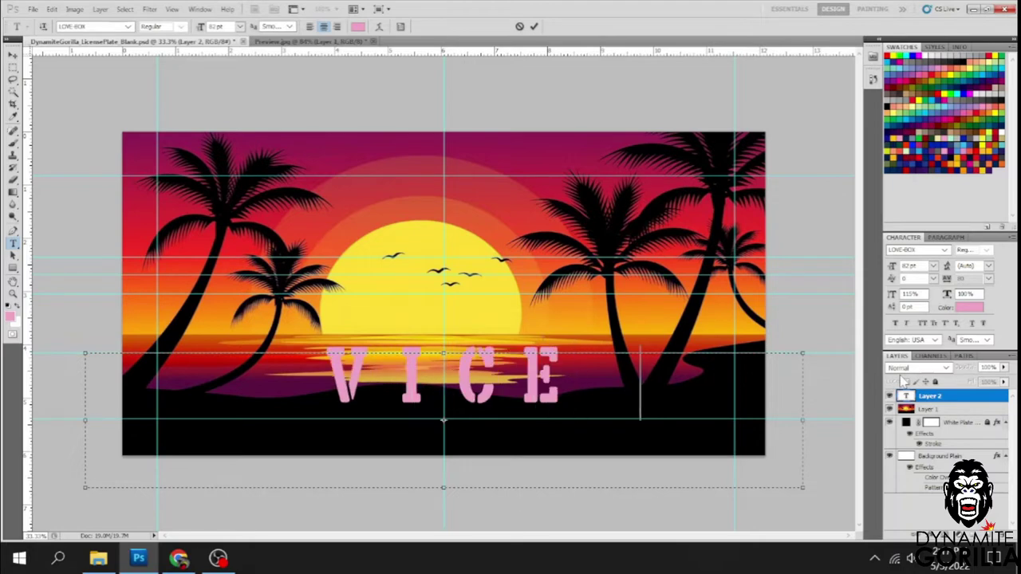
pyautogui.write(' CITY')
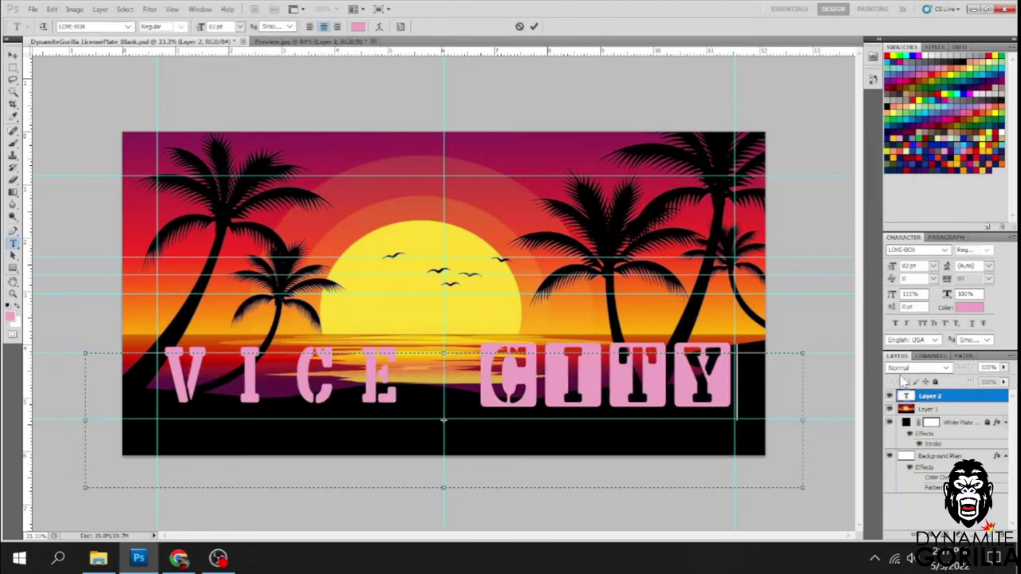
pyautogui.click(534, 26)
# Move the vice CITY text down onto the black area along the plate's lower edge
pyautogui.press('i')
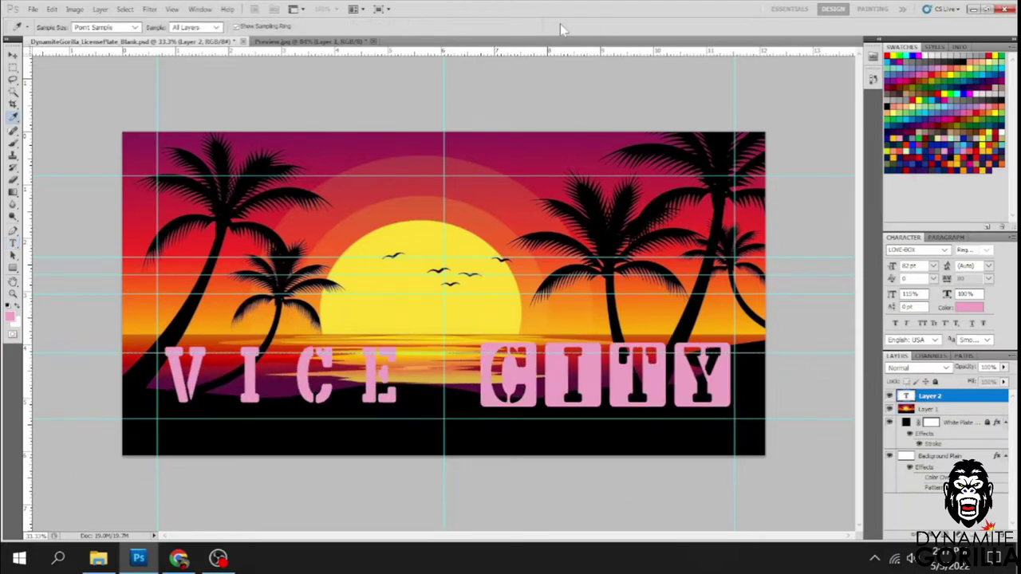
pyautogui.click(13, 57)
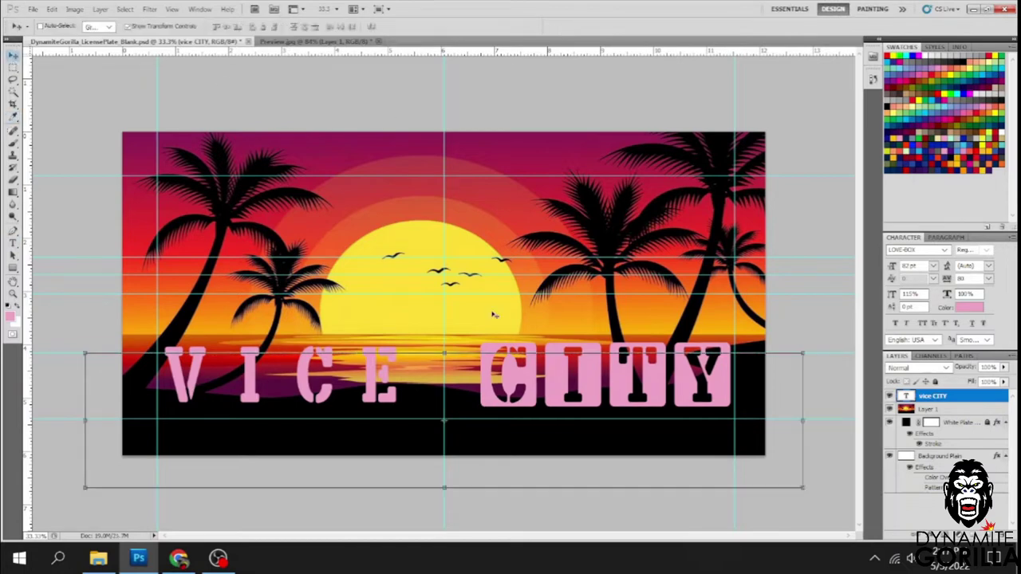
pyautogui.moveTo(562, 319); pyautogui.dragTo(558, 363)
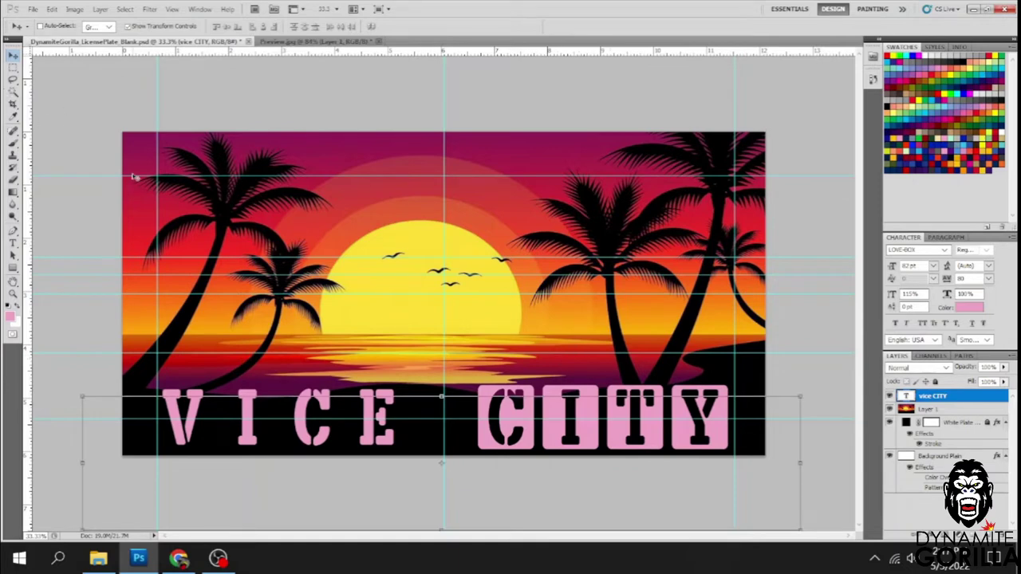
# Select the whole canvas of the template and copy the visible artwork and text with Copy Merged
pyautogui.hotkey('ctrl', 'a')
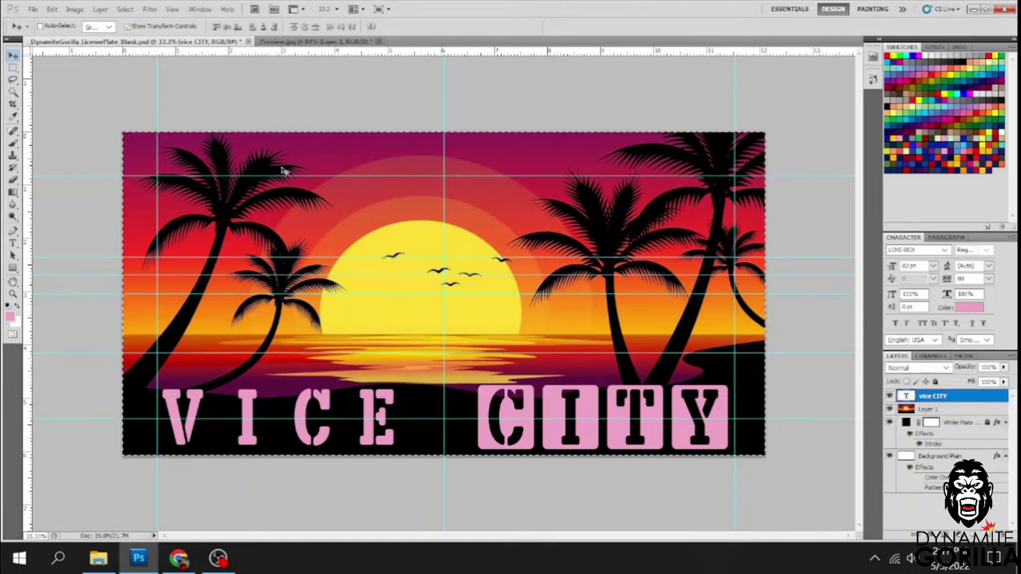
pyautogui.click(124, 9)
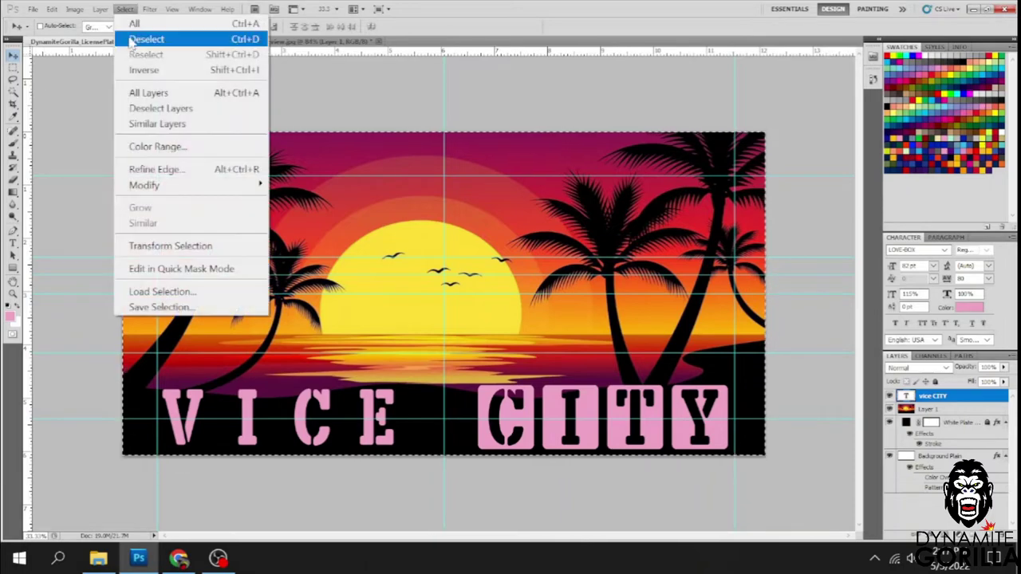
pyautogui.press('Escape')
pyautogui.click(32, 9)
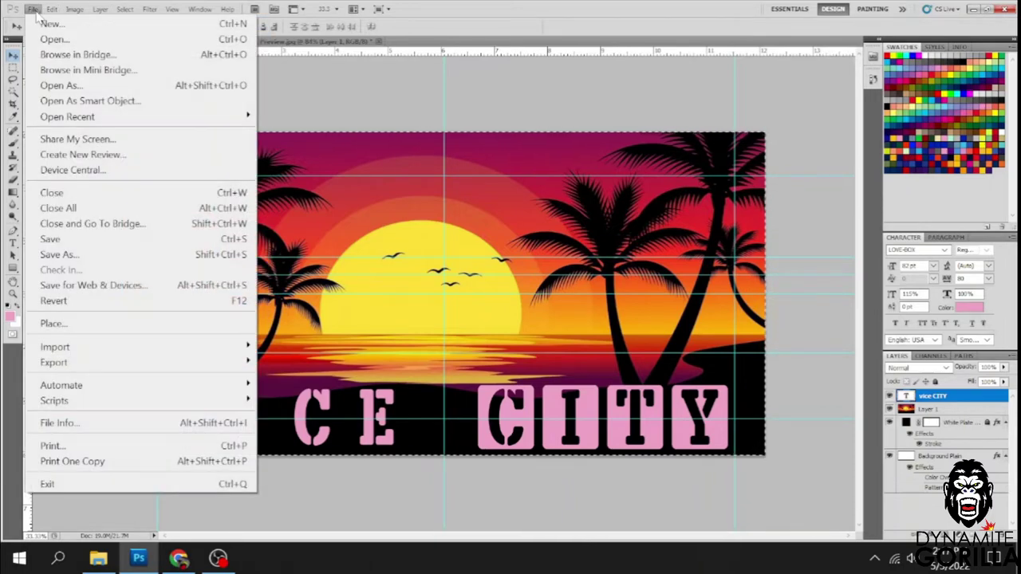
pyautogui.moveTo(51, 9)
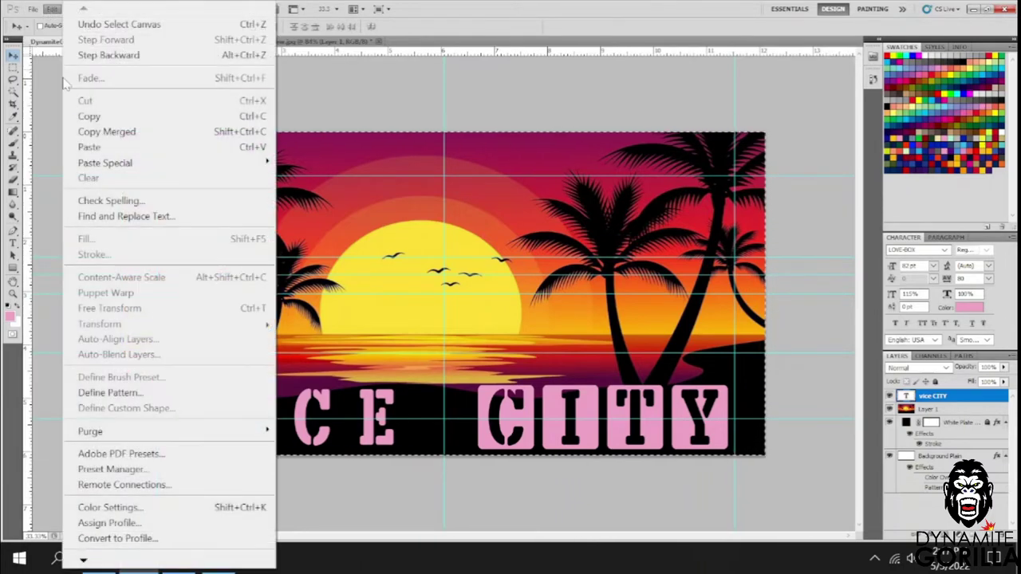
pyautogui.click(92, 132)
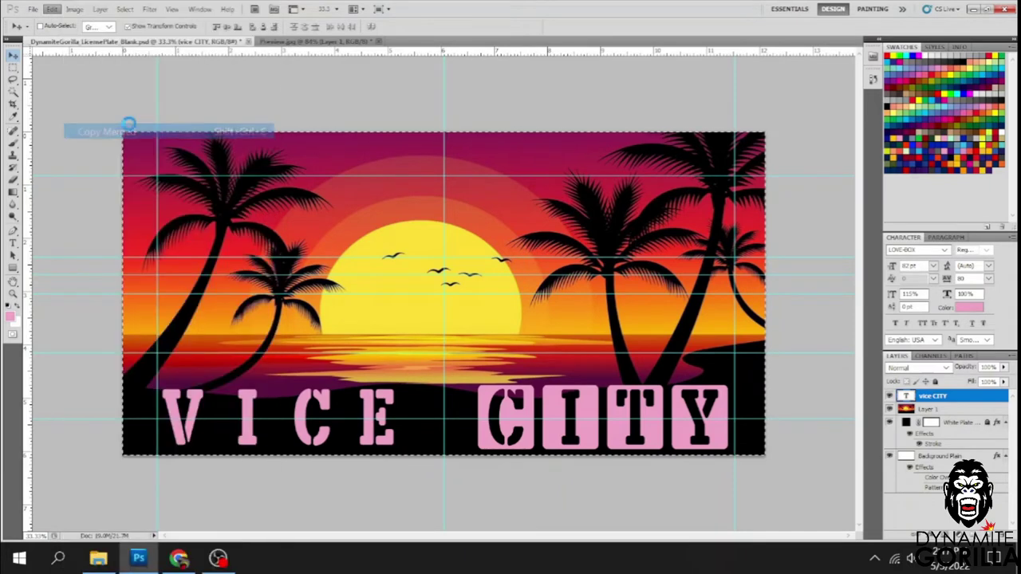
# Delete the old artwork layer in Preview.jpg and select the white plate area with the Magic Wand
pyautogui.click(347, 41)
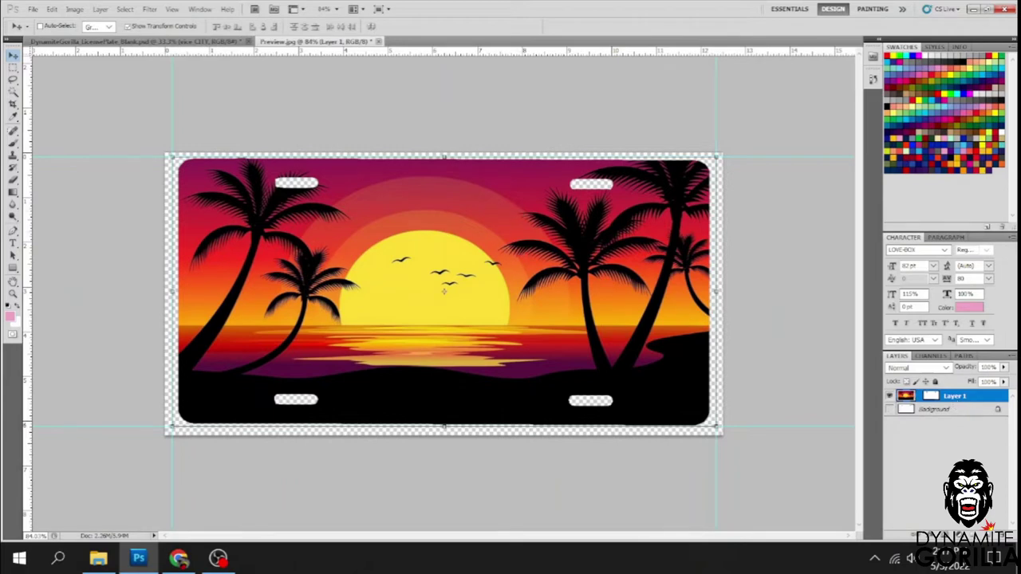
pyautogui.press('Delete')
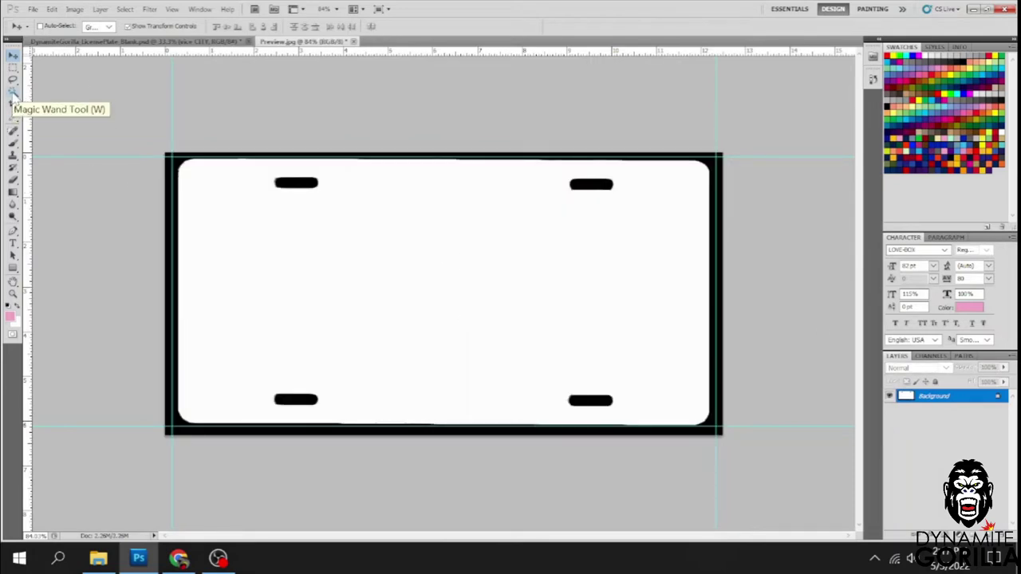
pyautogui.click(14, 94)
pyautogui.click(482, 256)
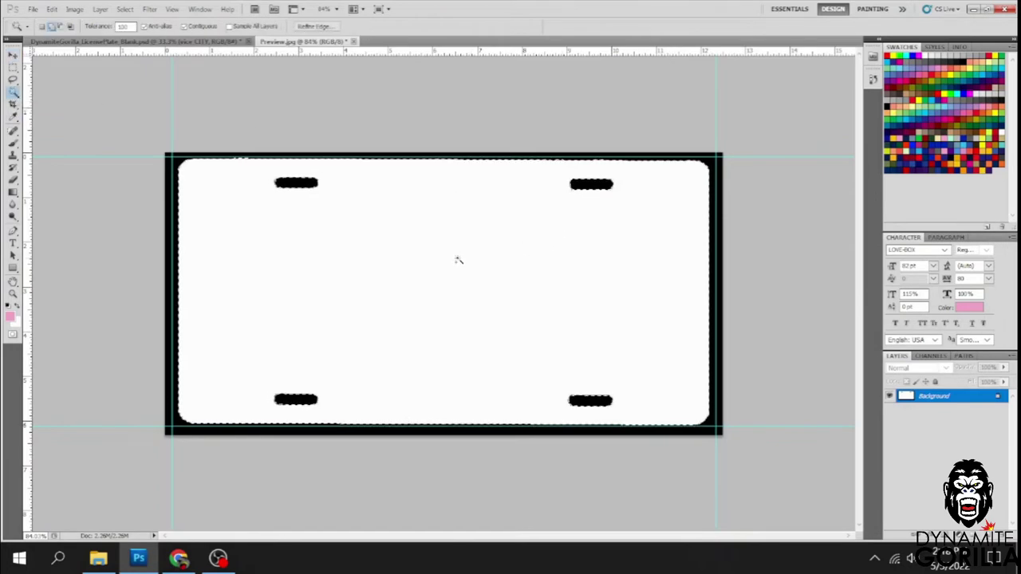
# Paste the copied design into the selected plate area using Paste Into
pyautogui.click(51, 9)
pyautogui.moveTo(239, 164)
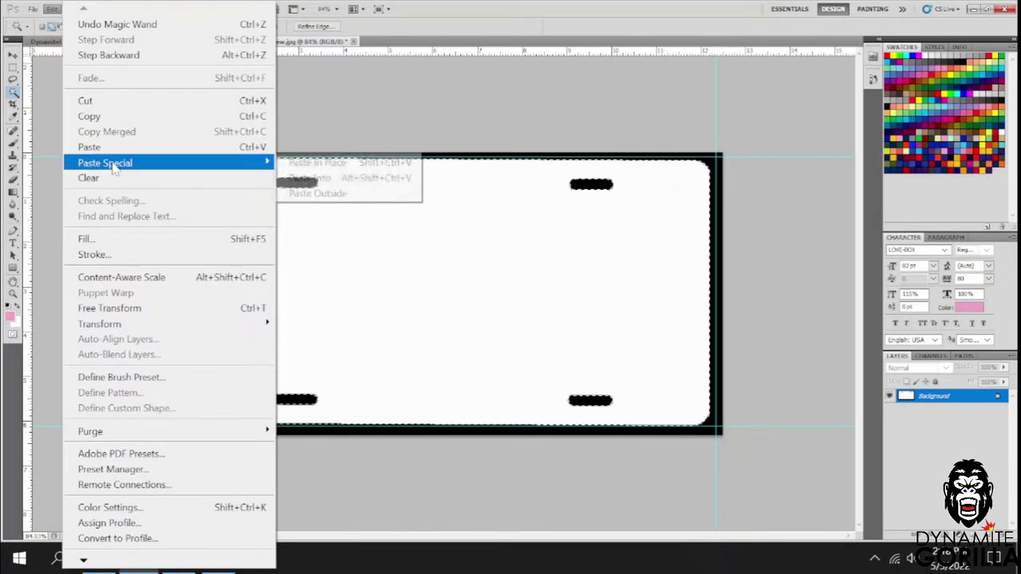
pyautogui.click(309, 178)
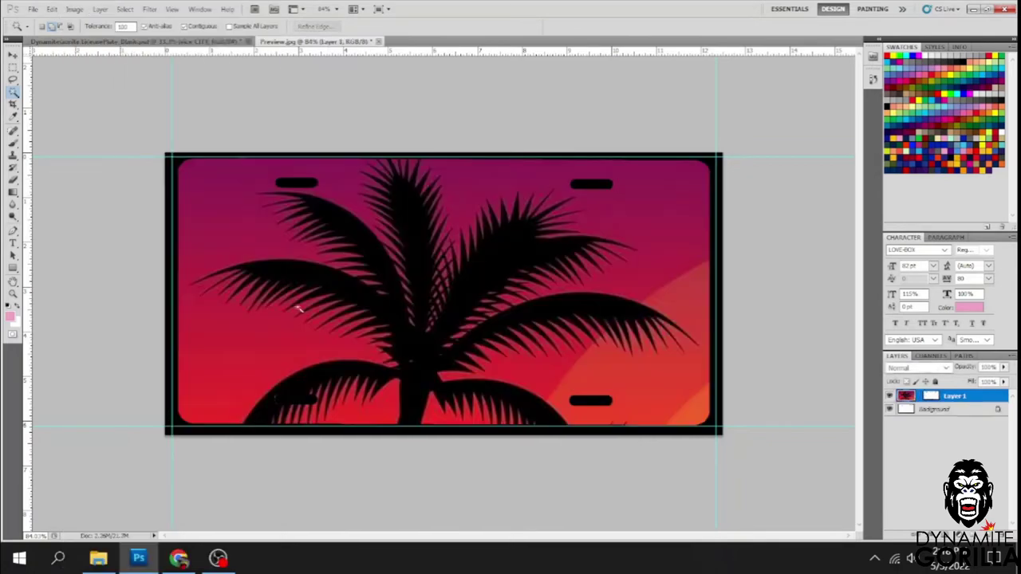
# Scale the pasted design to fit the guides around the plate and commit the transform
pyautogui.click(13, 56)
pyautogui.moveTo(165, 154)
pyautogui.mouseDown()
pyautogui.moveTo(717, 428)
pyautogui.moveTo(406, 285)
pyautogui.moveTo(165, 153)
pyautogui.mouseUp()
pyautogui.moveTo(216, 191); pyautogui.dragTo(224, 195)
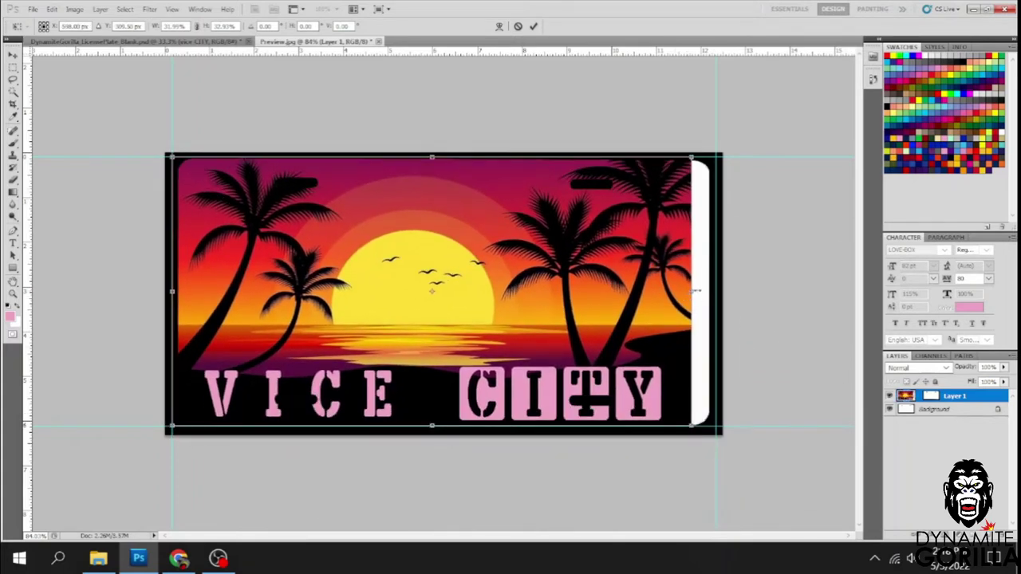
pyautogui.moveTo(696, 291); pyautogui.dragTo(717, 294)
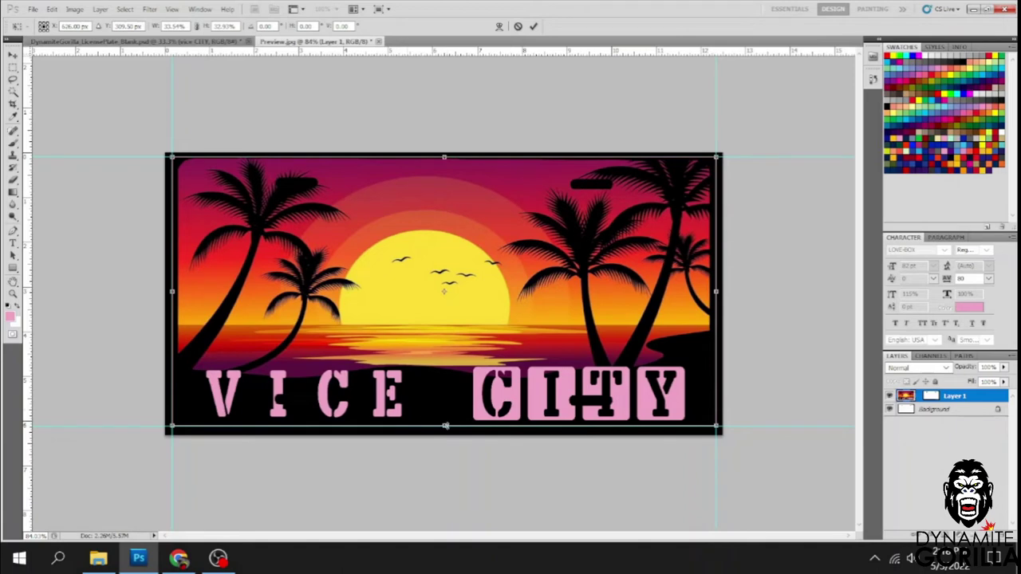
pyautogui.moveTo(445, 426); pyautogui.dragTo(444, 429)
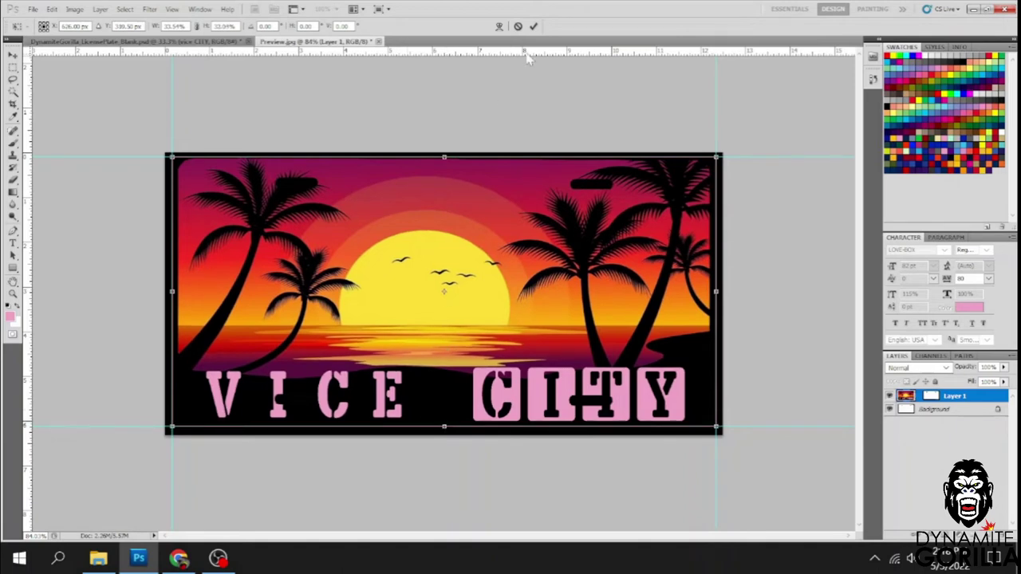
pyautogui.click(534, 27)
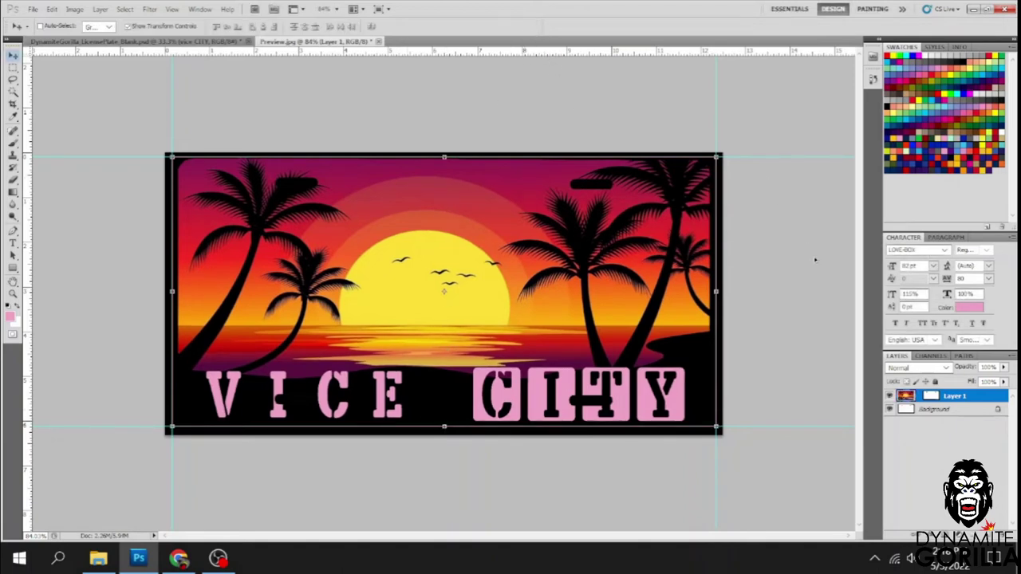
# Hide the Background layer and add a black outside stroke to the pasted design layer
pyautogui.click(889, 409)
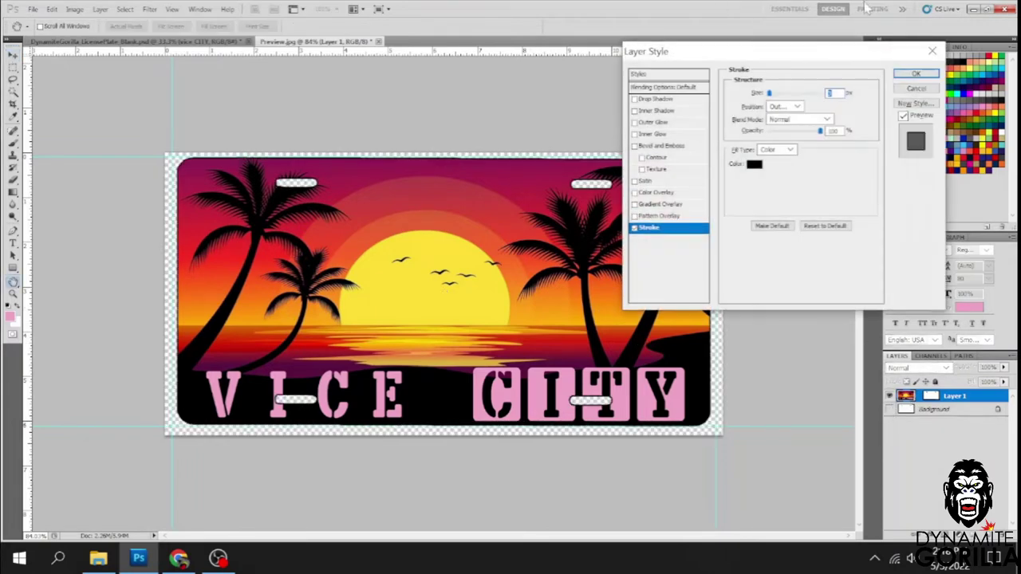
pyautogui.click(917, 74)
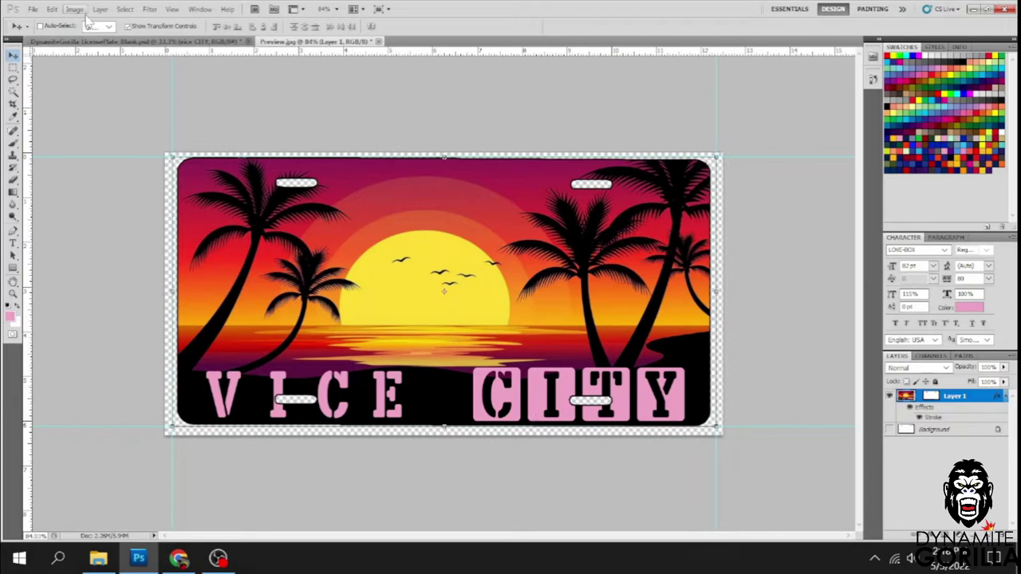
# In the license plate template, clear the selection and move the vice CITY text up about 0.7 in, above the lowest horizontal guide
pyautogui.click(95, 40)
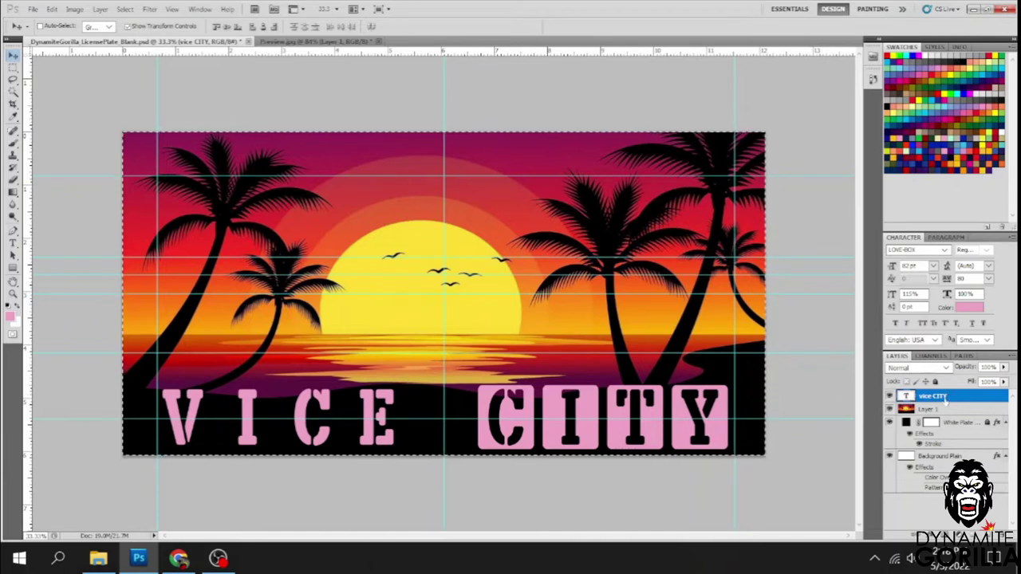
pyautogui.hotkey('ctrl', 'd')
pyautogui.moveTo(515, 404); pyautogui.dragTo(517, 371)
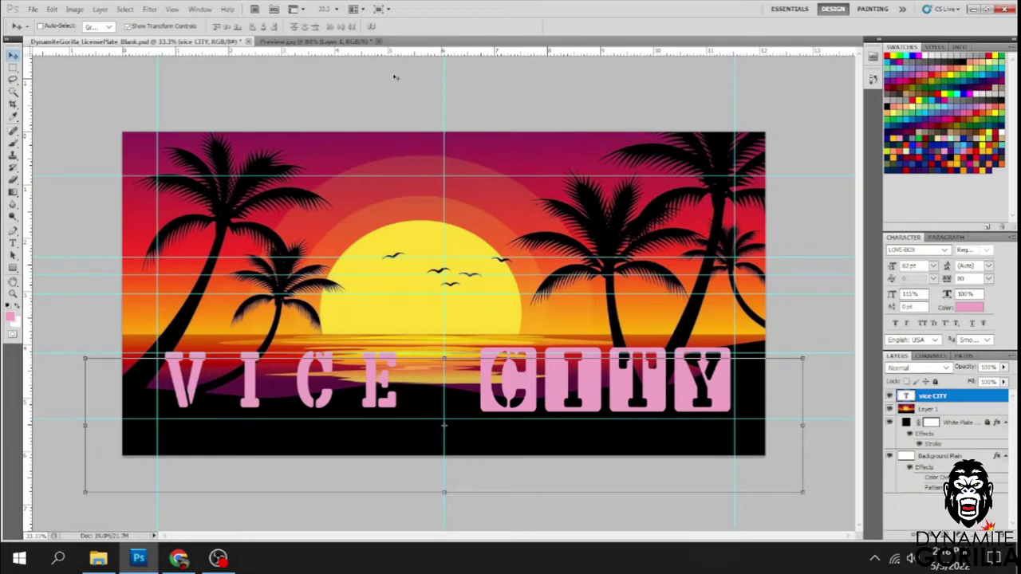
# Select the whole template canvas and make a merged copy of the design
pyautogui.click(34, 9)
pyautogui.moveTo(54, 8)
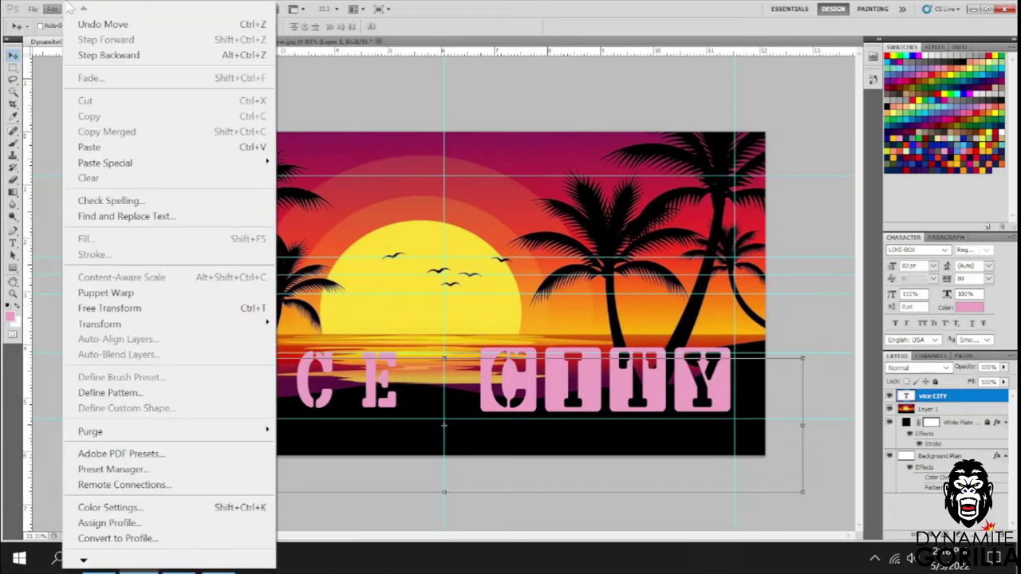
pyautogui.click(19, 7)
pyautogui.click(126, 9)
pyautogui.click(151, 24)
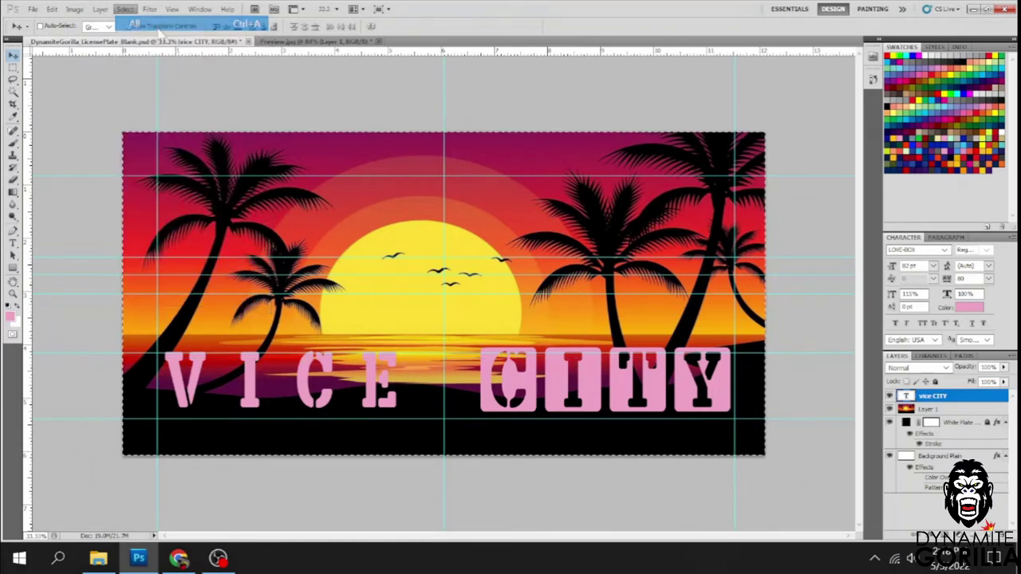
pyautogui.click(52, 8)
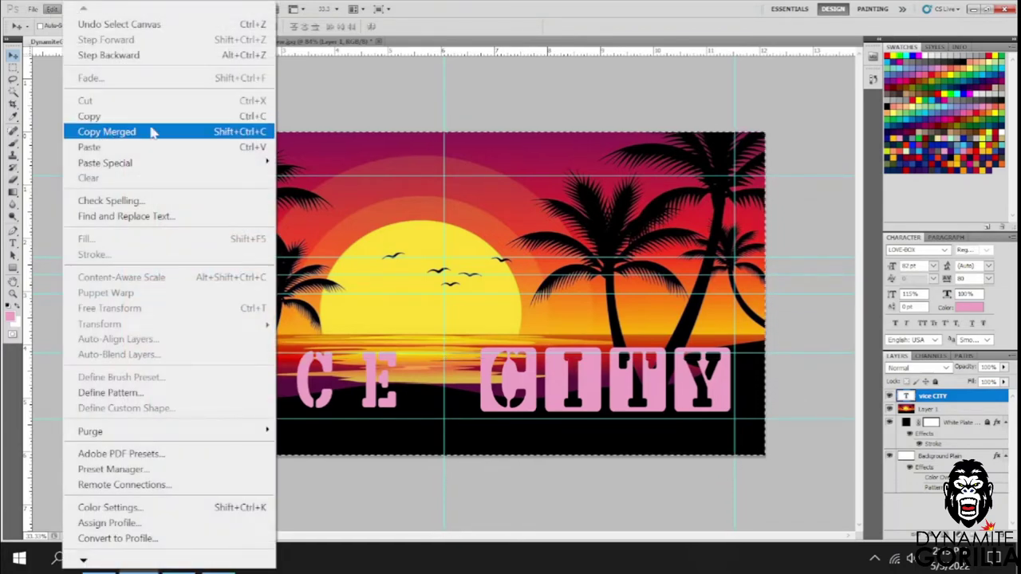
pyautogui.click(235, 133)
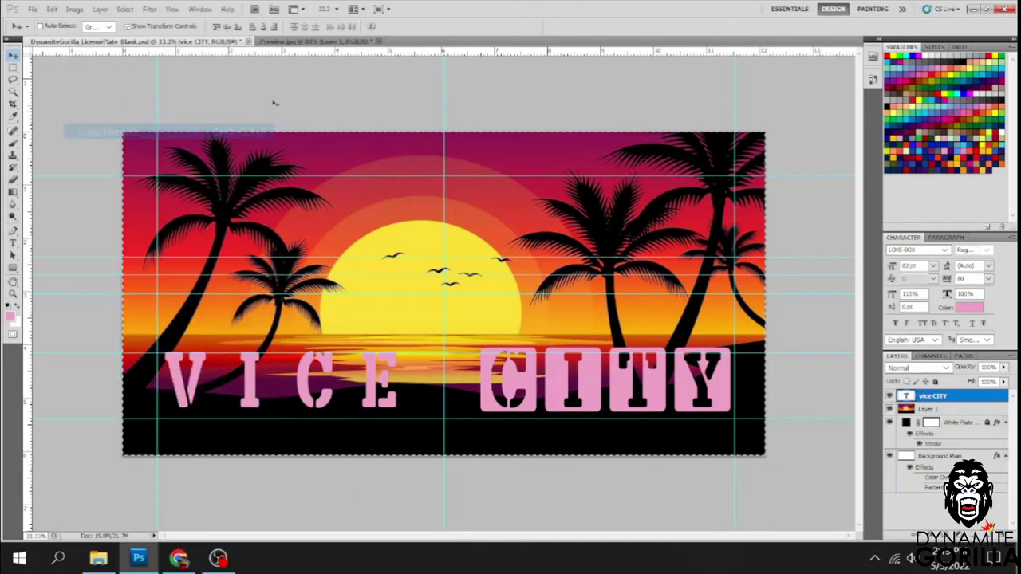
# In Preview.jpg, delete the old design layer and paste the merged copy into the selected white plate area
pyautogui.click(307, 41)
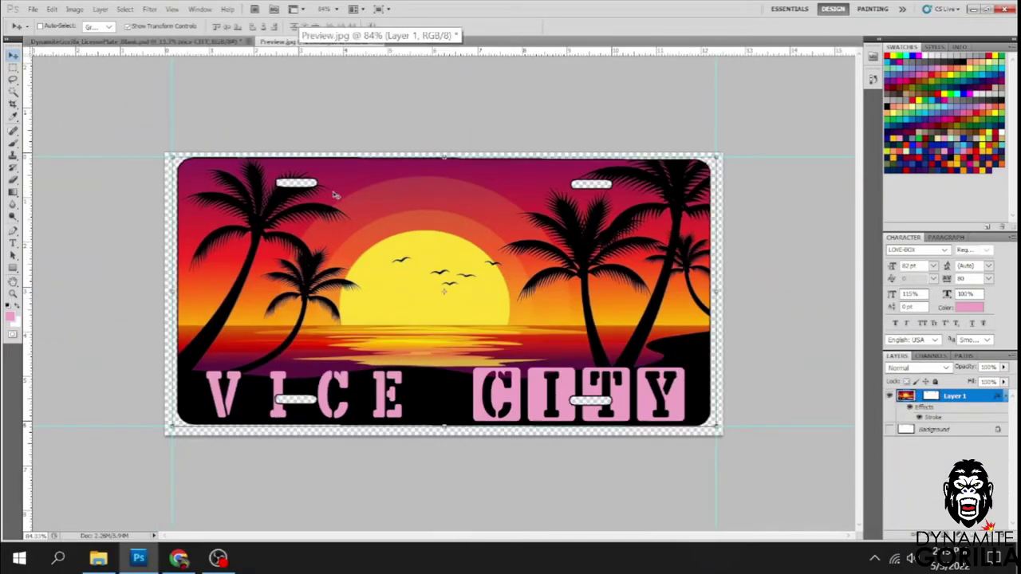
pyautogui.press('Delete')
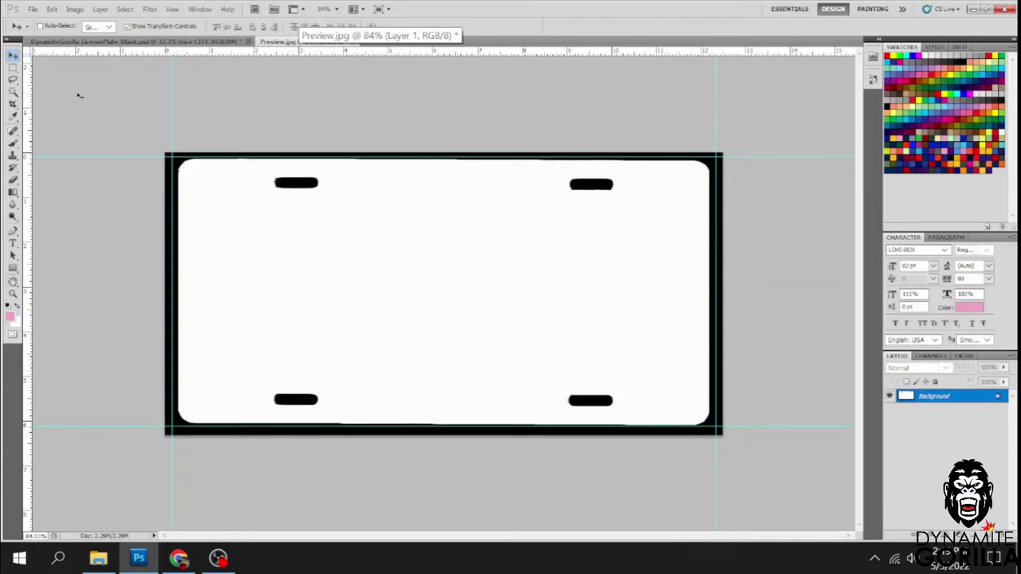
pyautogui.click(13, 91)
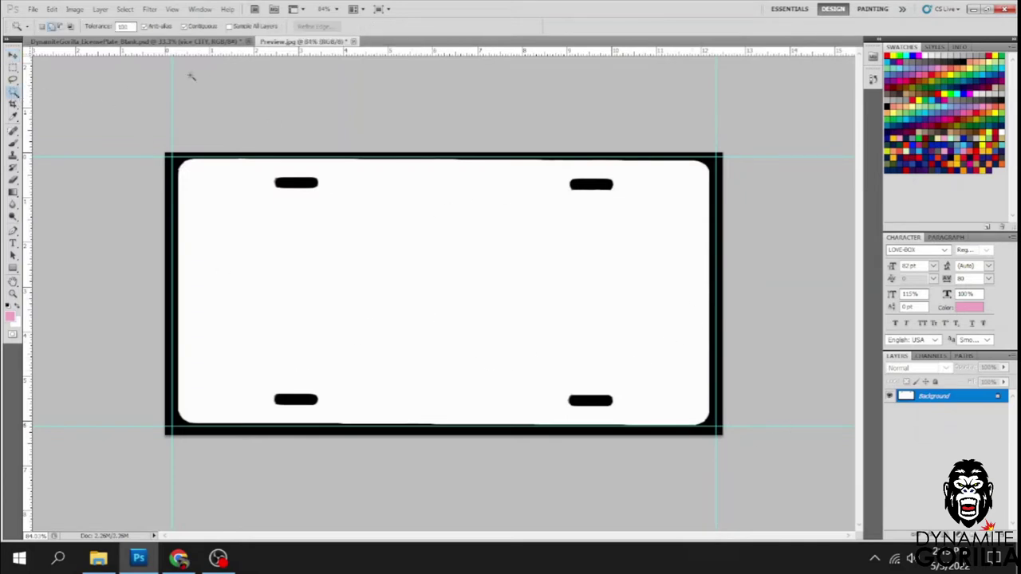
pyautogui.click(446, 254)
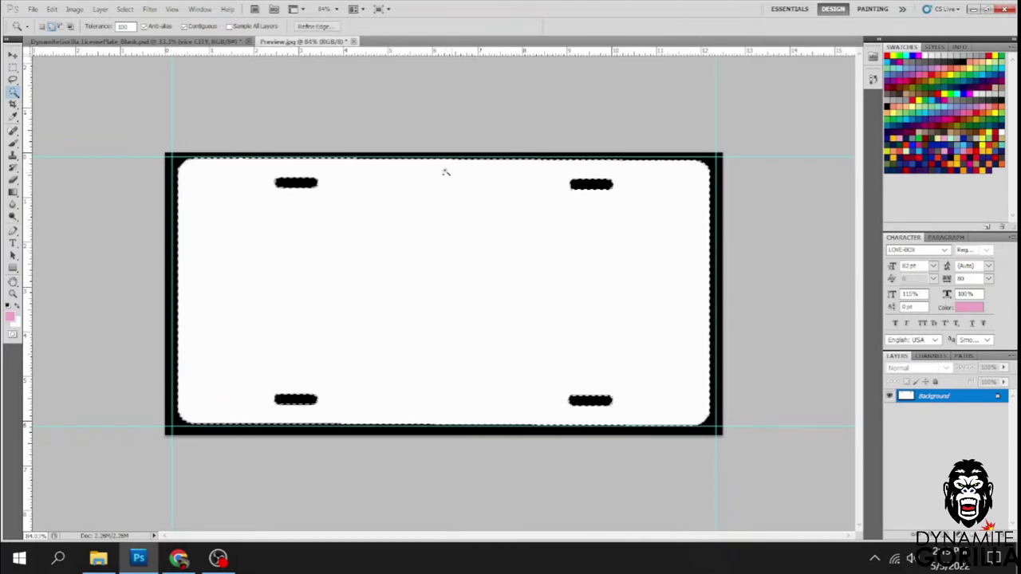
pyautogui.click(126, 9)
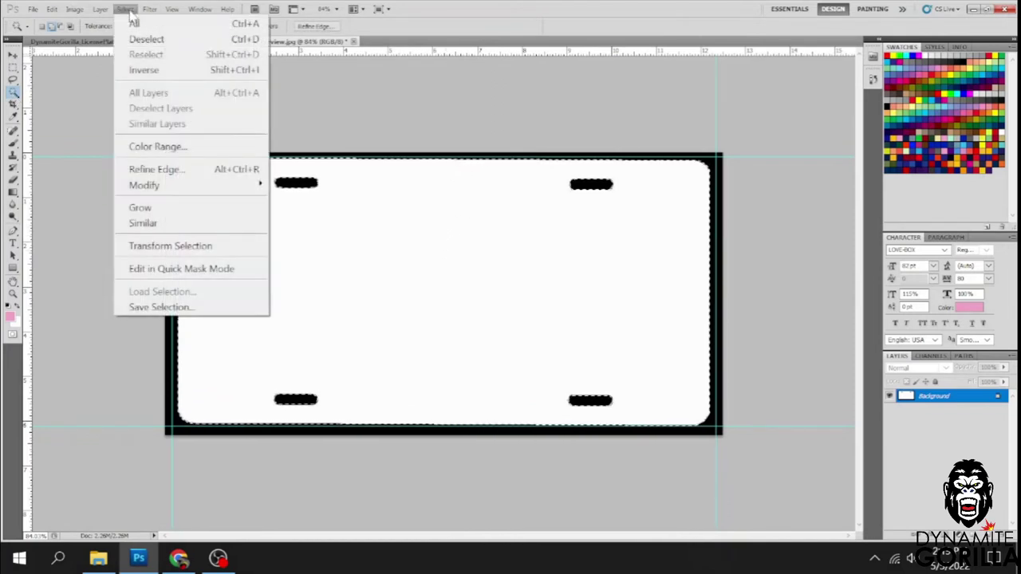
pyautogui.moveTo(52, 9)
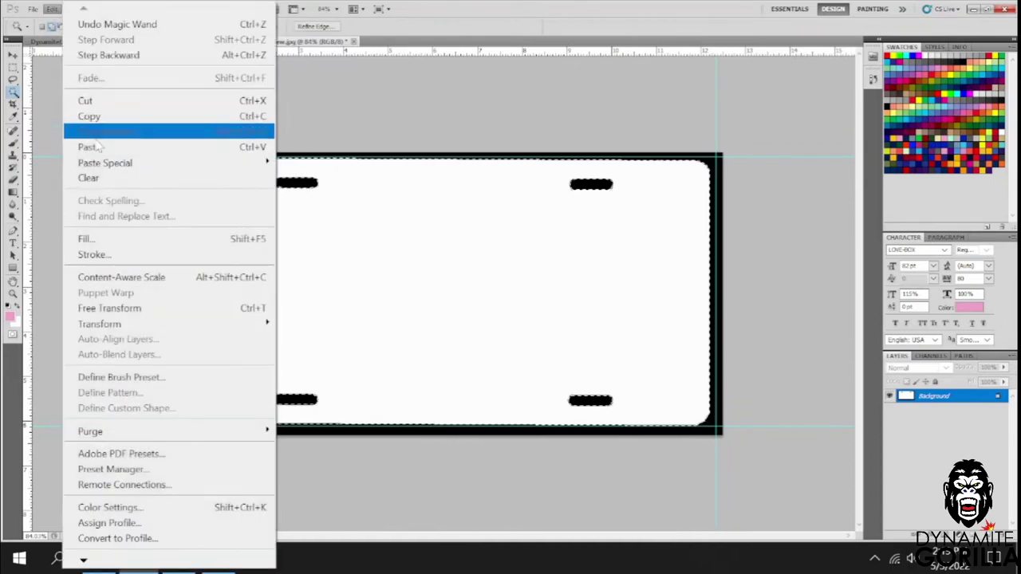
pyautogui.moveTo(200, 162)
pyautogui.click(308, 179)
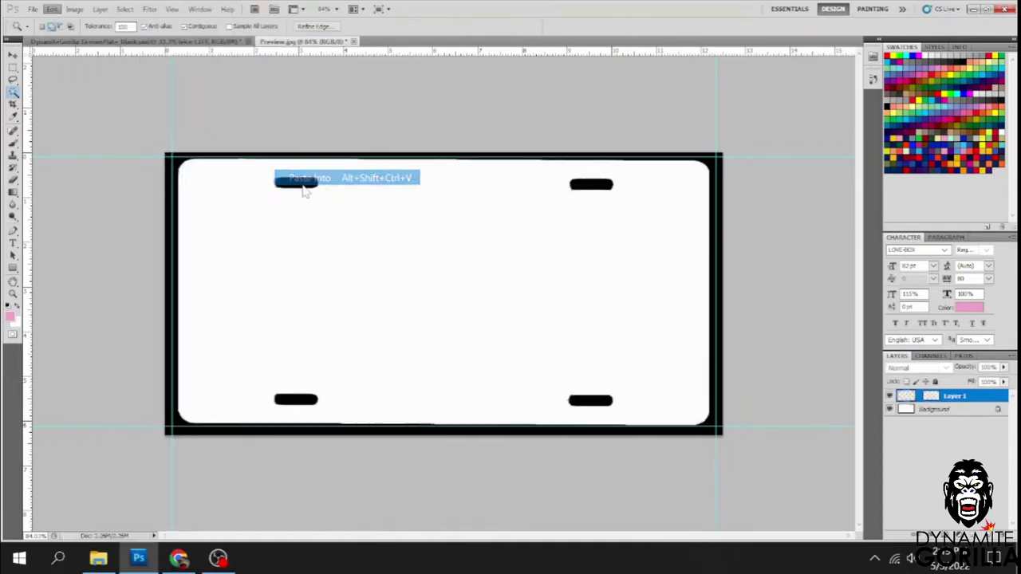
# Scale the pasted design to fit the guides around the plate and hide the Background layer
pyautogui.click(13, 54)
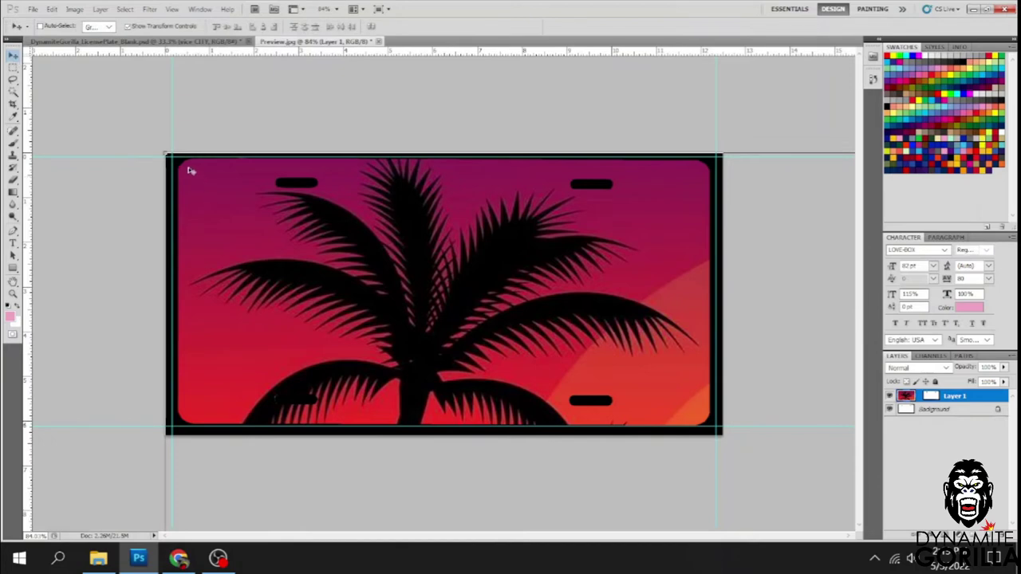
pyautogui.hotkey('ctrl', 't')
pyautogui.moveTo(167, 153); pyautogui.dragTo(209, 206)
pyautogui.moveTo(692, 291); pyautogui.dragTo(716, 293)
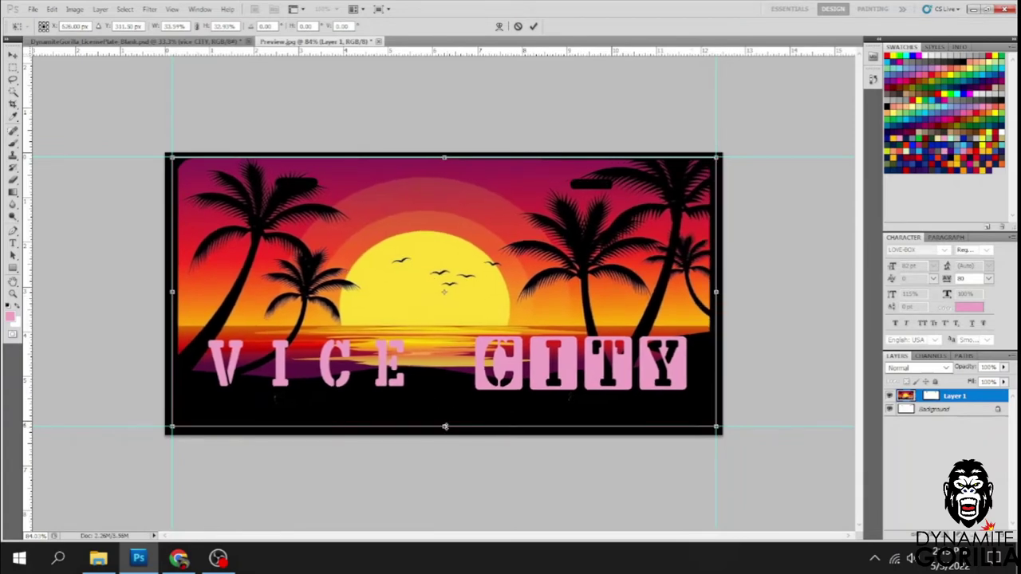
pyautogui.click(534, 27)
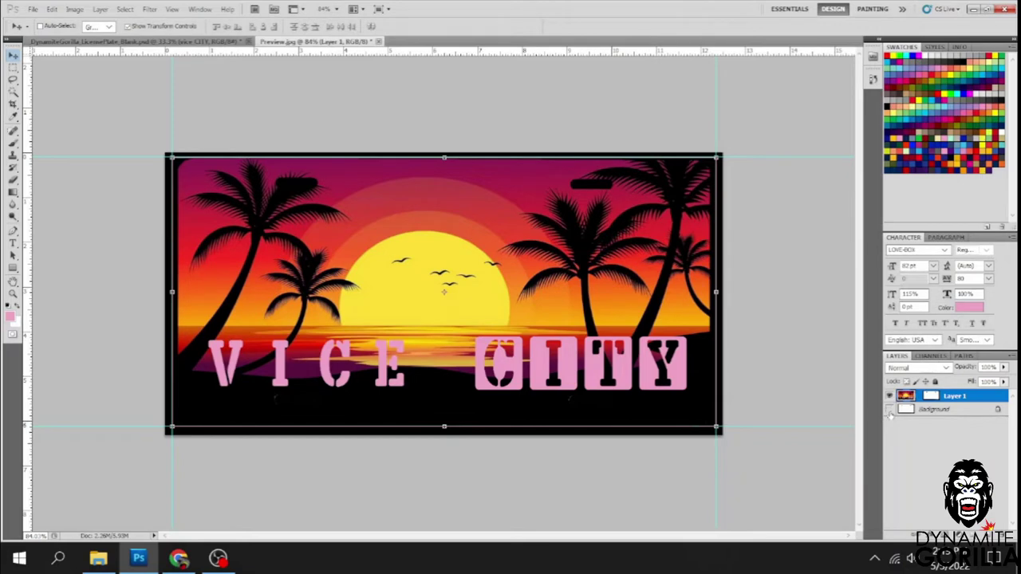
pyautogui.click(889, 409)
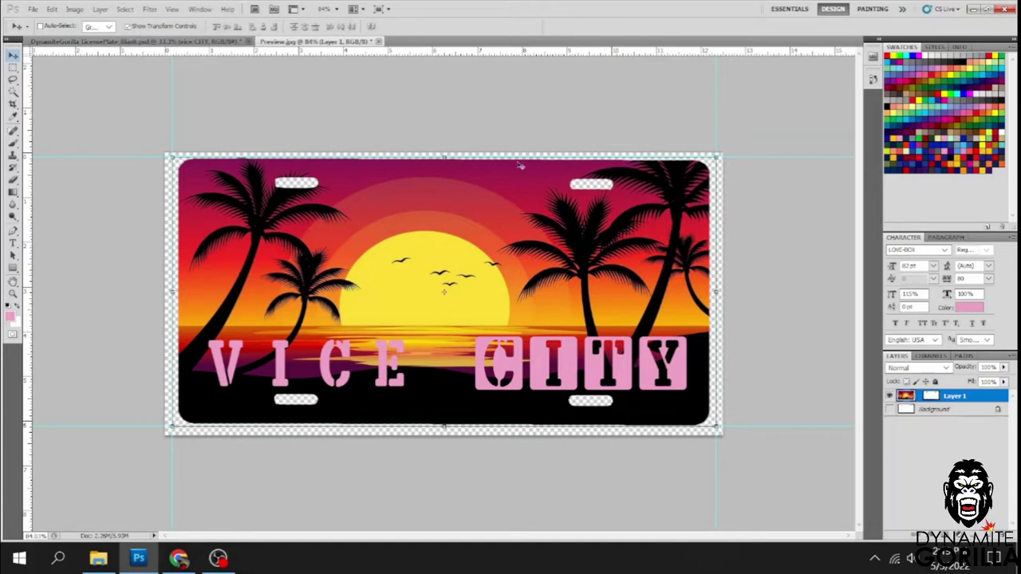
# In the license plate template, remove the vice CITY text and move the White Plate Box layer above the sunset layer
pyautogui.hotkey('ctrl', 'Tab')
pyautogui.click(947, 410)
pyautogui.hotkey('ctrl', ']')
# Add black "VICE CITY" text in the LICENSE PLATE USA font and move it down to the middle of the plate
pyautogui.press('t')
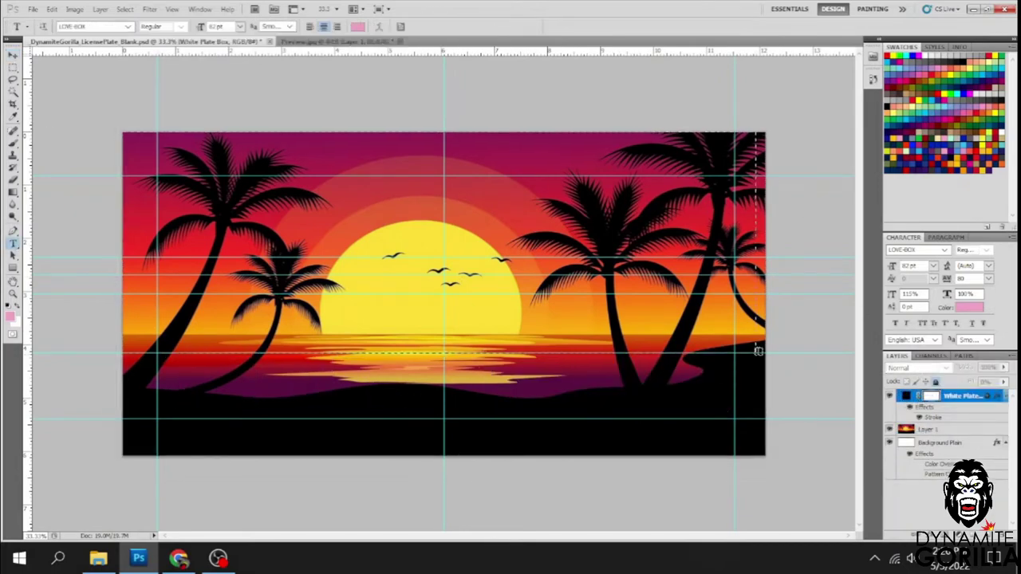
pyautogui.click(433, 163)
pyautogui.click(127, 26)
pyautogui.moveTo(266, 215)
pyautogui.mouseDown()
pyautogui.moveTo(236, 409)
pyautogui.moveTo(255, 205)
pyautogui.mouseUp()
pyautogui.click(119, 210)
pyautogui.click(357, 26)
pyautogui.click(697, 463)
pyautogui.press('Return')
pyautogui.write('VICE  CITY')
pyautogui.hotkey('ctrl', 'Return')
pyautogui.press('v')
pyautogui.moveTo(339, 113); pyautogui.dragTo(339, 243)
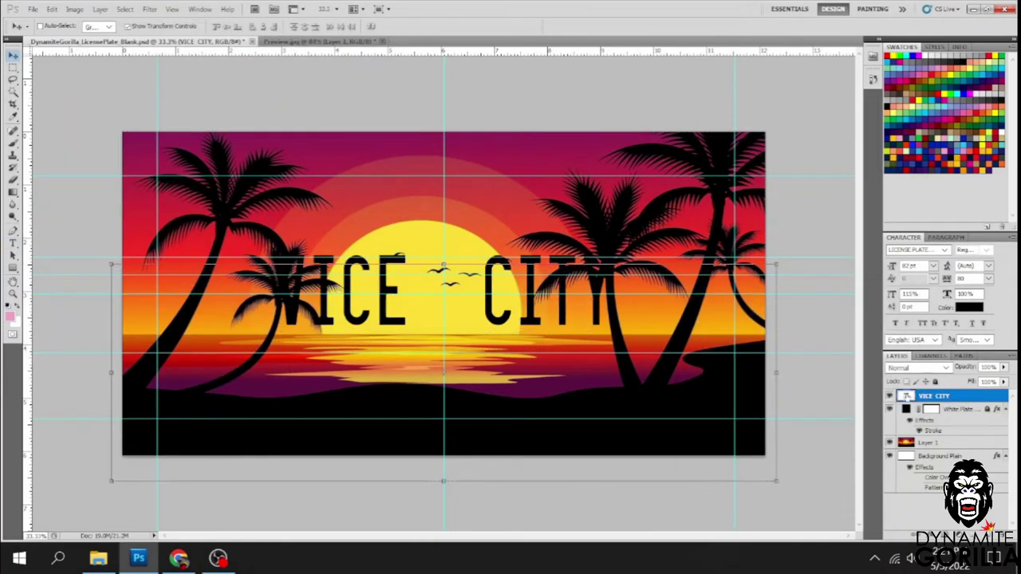
# Set the font size of the VICE CITY text to 150 pt
pyautogui.doubleClick(905, 395)
pyautogui.click(217, 27)
pyautogui.write('200')
pyautogui.press('Return')
pyautogui.write('126')
pyautogui.press('Return')
pyautogui.write('150')
pyautogui.press('Return')
pyautogui.hotkey('ctrl', 'Return')
pyautogui.press('v')
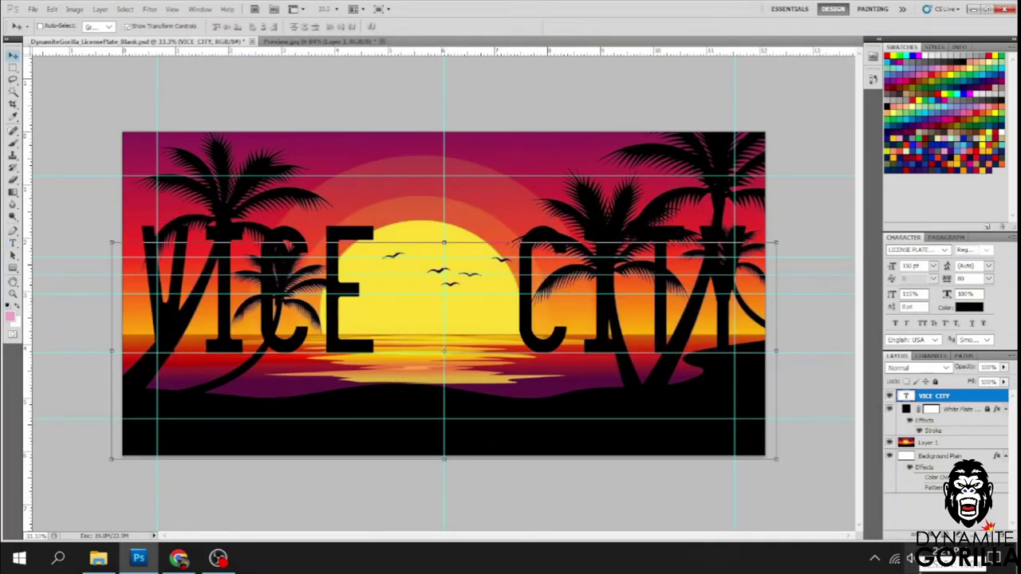
# Add a 20 px white outside stroke to the VICE CITY text
pyautogui.doubleClick(932, 430)
pyautogui.click(754, 163)
pyautogui.click(921, 328)
pyautogui.write('20')
pyautogui.press('Return')
# Duplicate the VICE CITY text layer and give the copy behind the original a wider pink outside stroke
pyautogui.hotkey('ctrl', 'j')
pyautogui.doubleClick(932, 430)
pyautogui.click(753, 163)
pyautogui.click(805, 343)
pyautogui.click(922, 323)
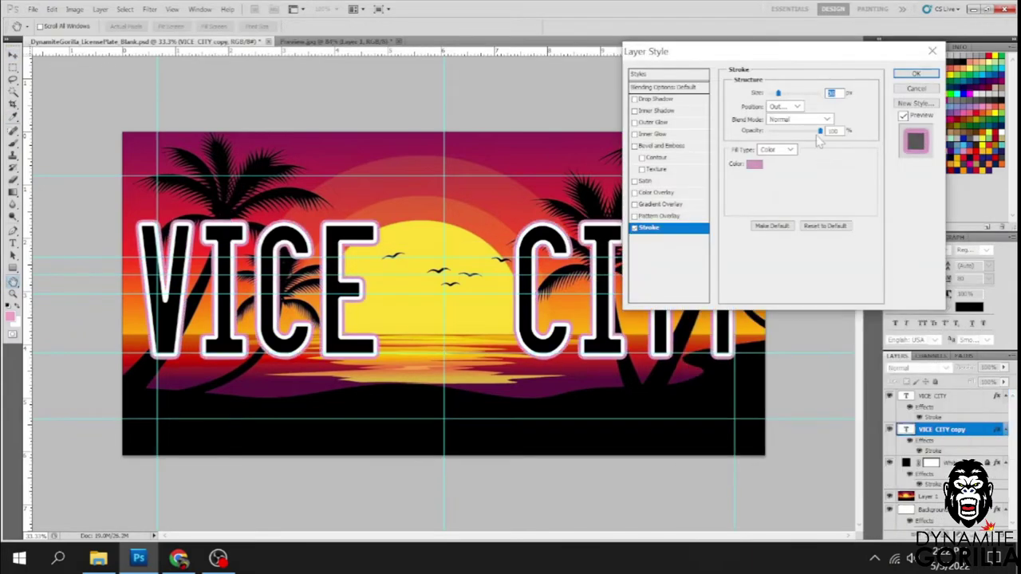
pyautogui.press('Return')
# Draw a pink horizontal strip about 0.6 in tall across the plate's lower part and place a copy across the upper part
pyautogui.press('u')
pyautogui.moveTo(121, 398); pyautogui.dragTo(772, 429)
pyautogui.moveTo(500, 411); pyautogui.dragTo(478, 169)
# Stretch the VICE CITY text copy to match the original by setting its vertical scale to 130%
pyautogui.doubleClick(383, 382)
pyautogui.moveTo(893, 294); pyautogui.dragTo(922, 323)
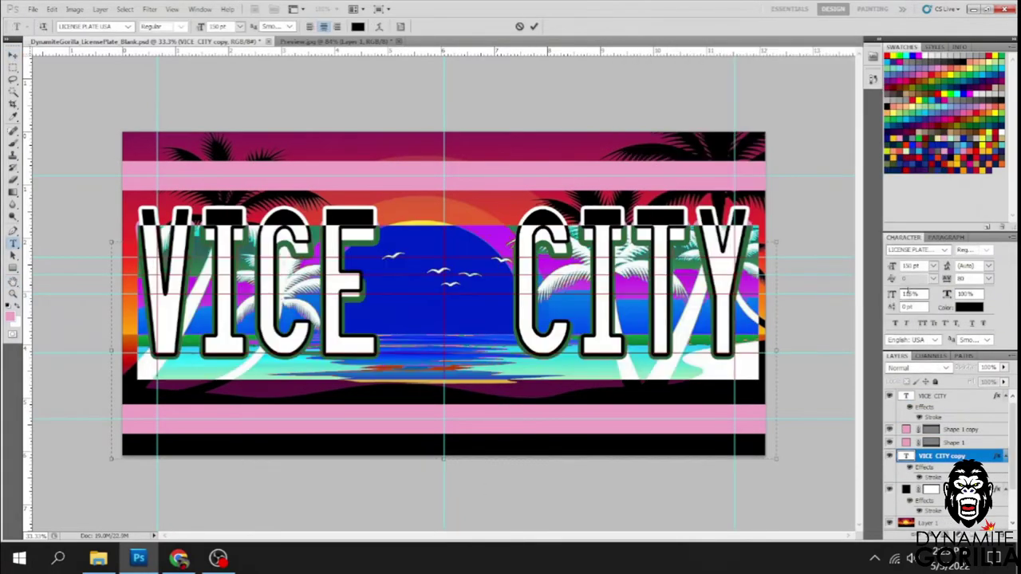
pyautogui.click(977, 454)
pyautogui.press('v')
# Add a white outside stroke to both pink strips
pyautogui.doubleClick(980, 431)
pyautogui.click(666, 228)
pyautogui.click(752, 162)
pyautogui.click(691, 321)
pyautogui.click(868, 319)
pyautogui.click(912, 75)
pyautogui.doubleClick(980, 442)
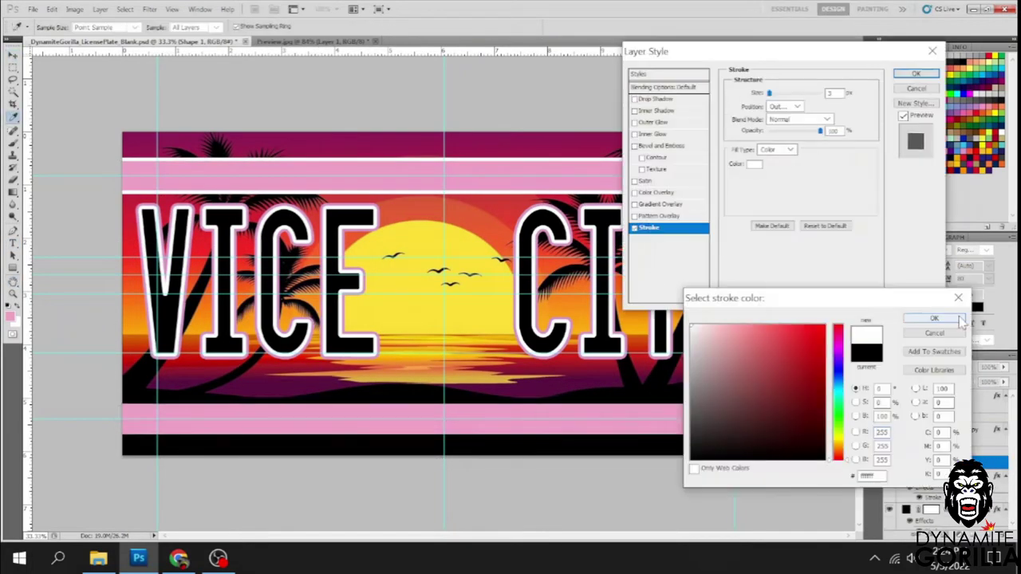
pyautogui.click(925, 309)
pyautogui.click(911, 75)
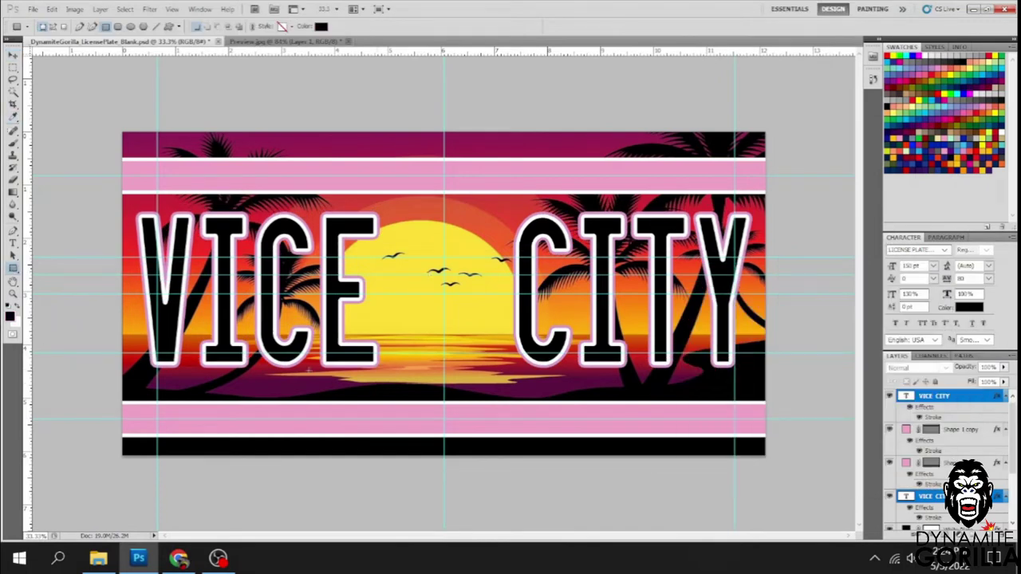
# Draw a black rectangle centered below the VICE CITY text, about 6.5 in wide and 0.7 in tall
pyautogui.moveTo(308, 369)
pyautogui.mouseDown()
pyautogui.moveTo(597, 414)
pyautogui.moveTo(590, 392)
pyautogui.moveTo(656, 392)
pyautogui.mouseUp()
pyautogui.hotkey('ctrl', 't')
pyautogui.press('Return')
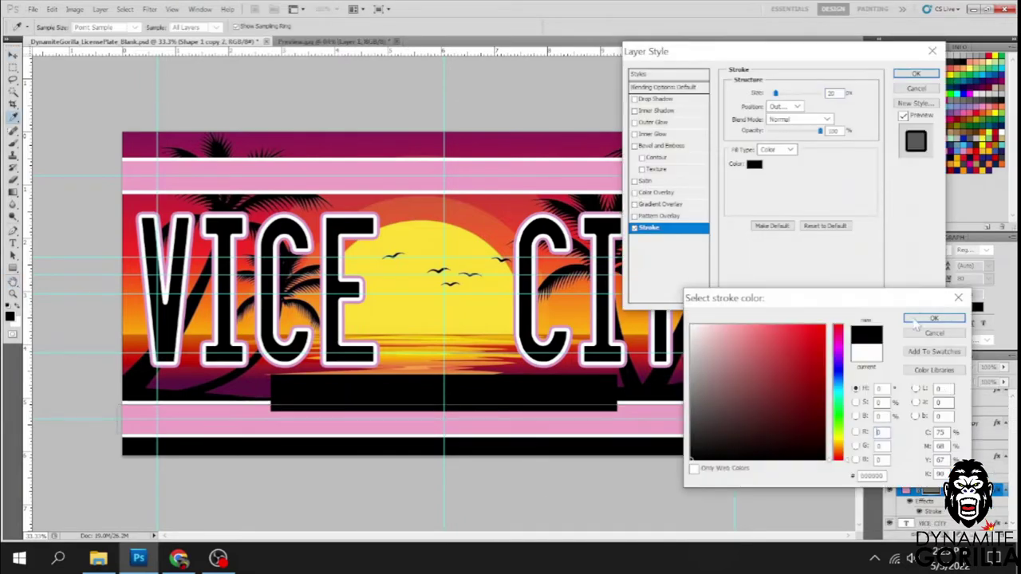
# Give the duplicated pink strip a 20 px black outside stroke and the black rectangle a pink (#f0a6c6) outside stroke
pyautogui.click(931, 319)
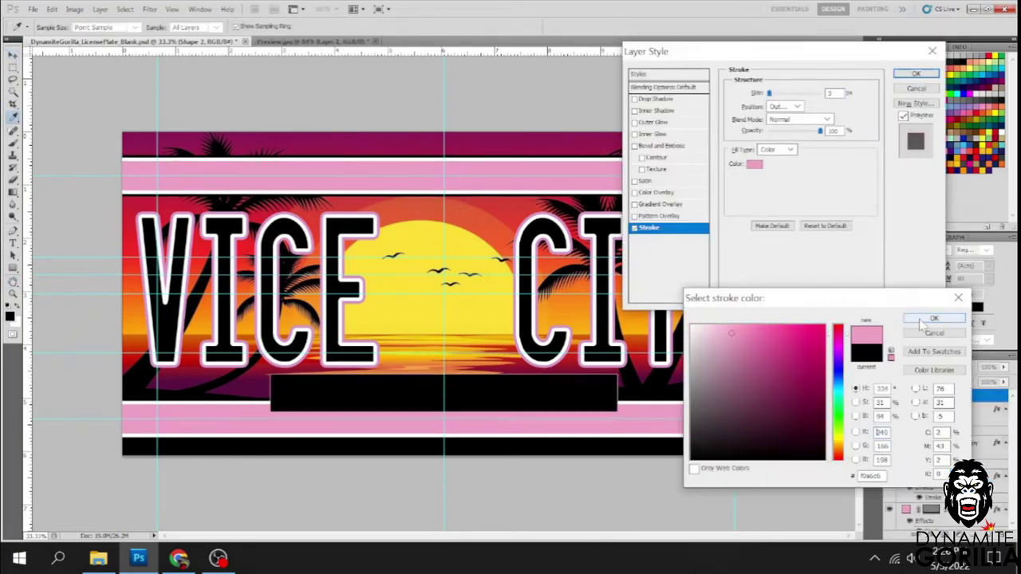
pyautogui.click(933, 318)
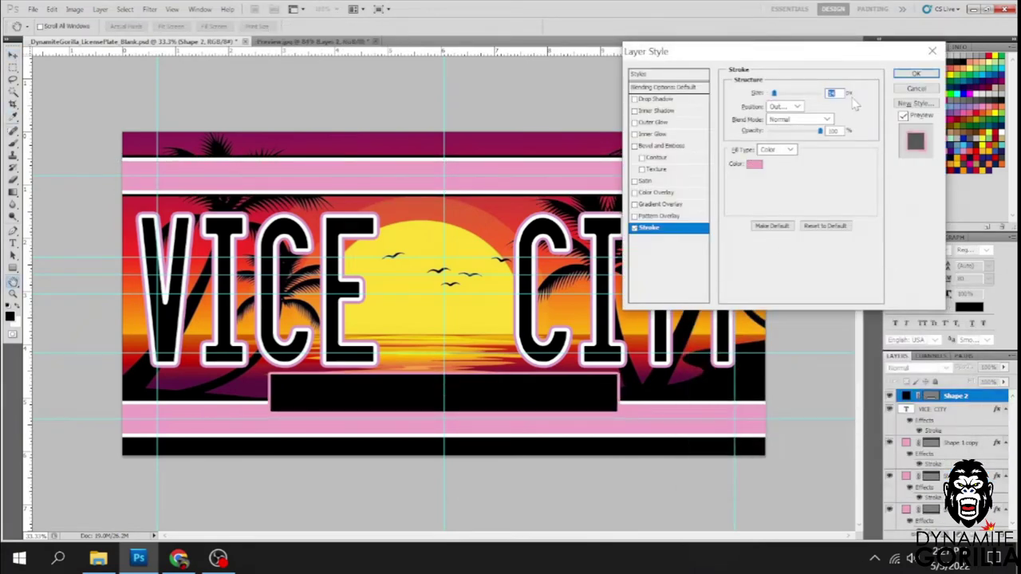
pyautogui.click(915, 72)
# Add white 60 pt "Starfish Island" text in the Mistral font over the black rectangle, with its layer on top
pyautogui.press('t')
pyautogui.click(89, 27)
pyautogui.write('Metrol')
pyautogui.moveTo(284, 393); pyautogui.dragTo(664, 434)
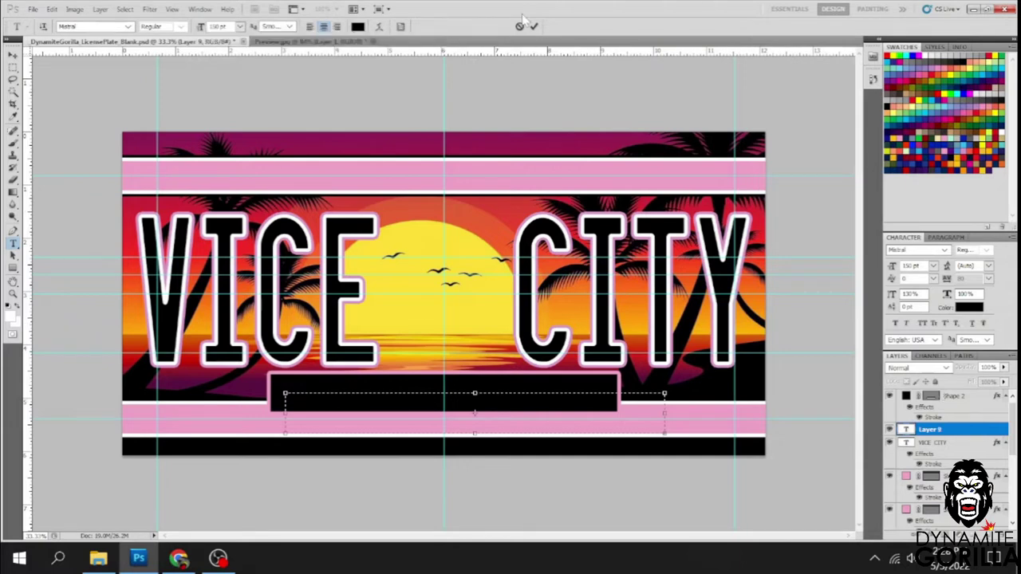
pyautogui.hotkey('ctrl', 'v')
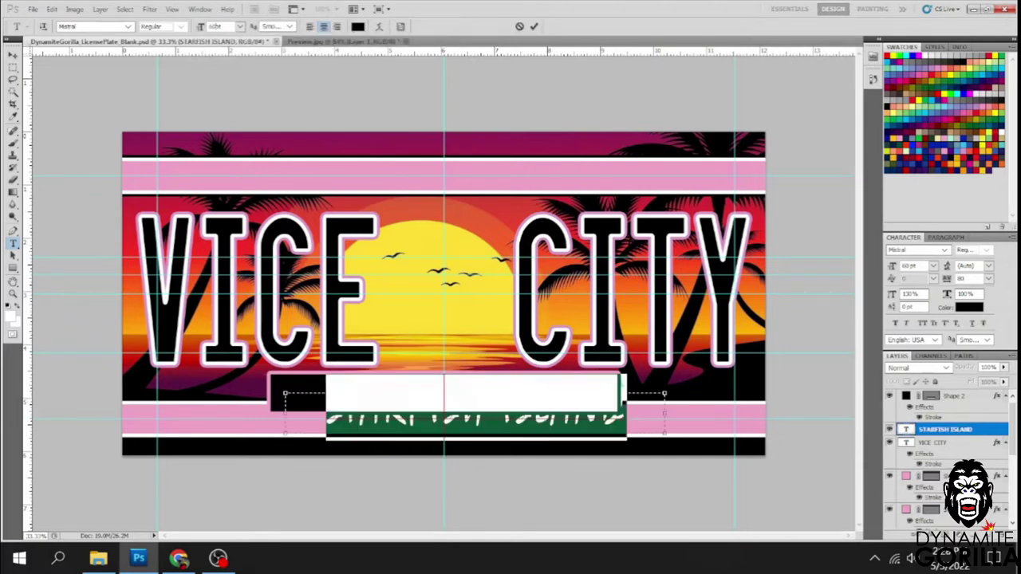
pyautogui.hotkey('ctrl', 'shift', ']')
pyautogui.write('Starfish Island')
pyautogui.hotkey('ctrl', 'Return')
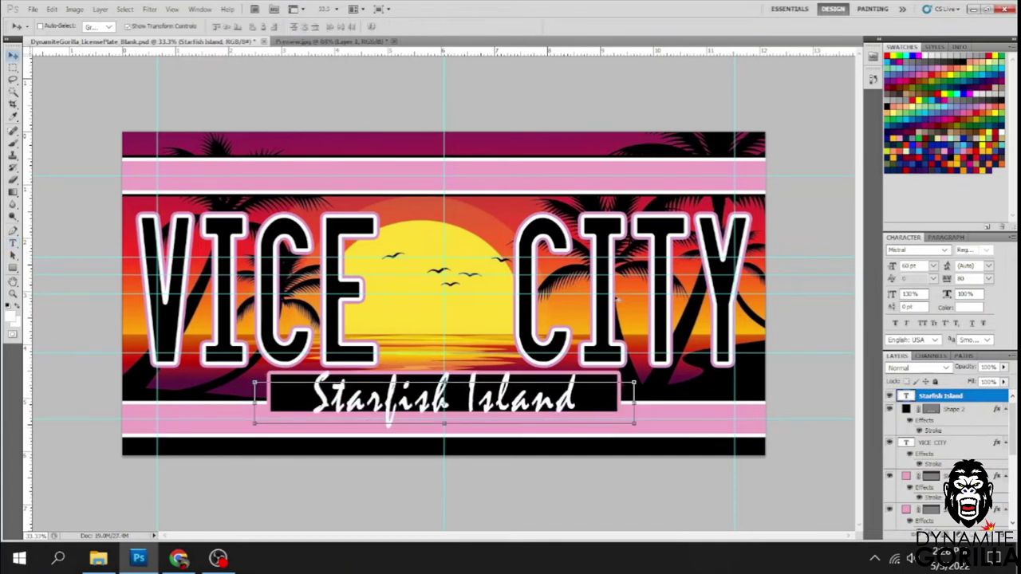
# Add a black outside stroke to the Starfish Island text
pyautogui.click(913, 532)
pyautogui.click(929, 518)
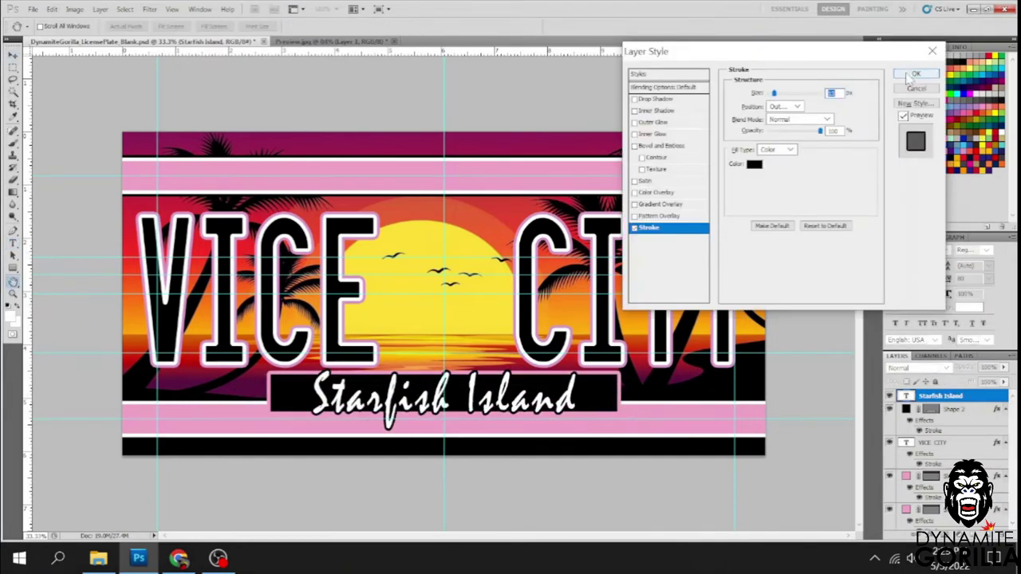
pyautogui.click(914, 73)
# Add white 75 pt "Florida" text over the upper pink strip and warp it with the Arch style
pyautogui.press('t')
pyautogui.moveTo(308, 109); pyautogui.dragTo(654, 217)
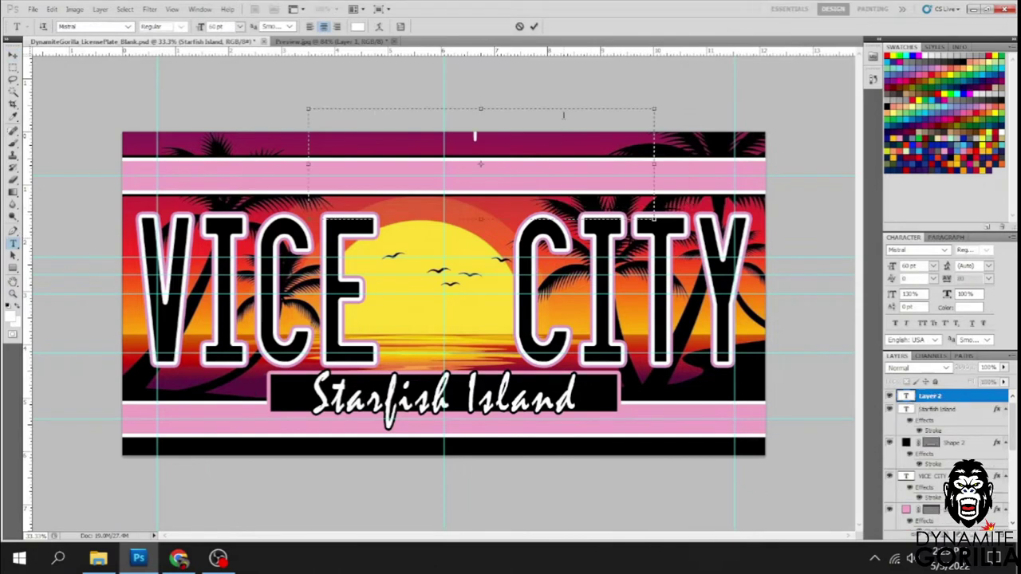
pyautogui.click(534, 27)
pyautogui.click(379, 26)
pyautogui.click(702, 114)
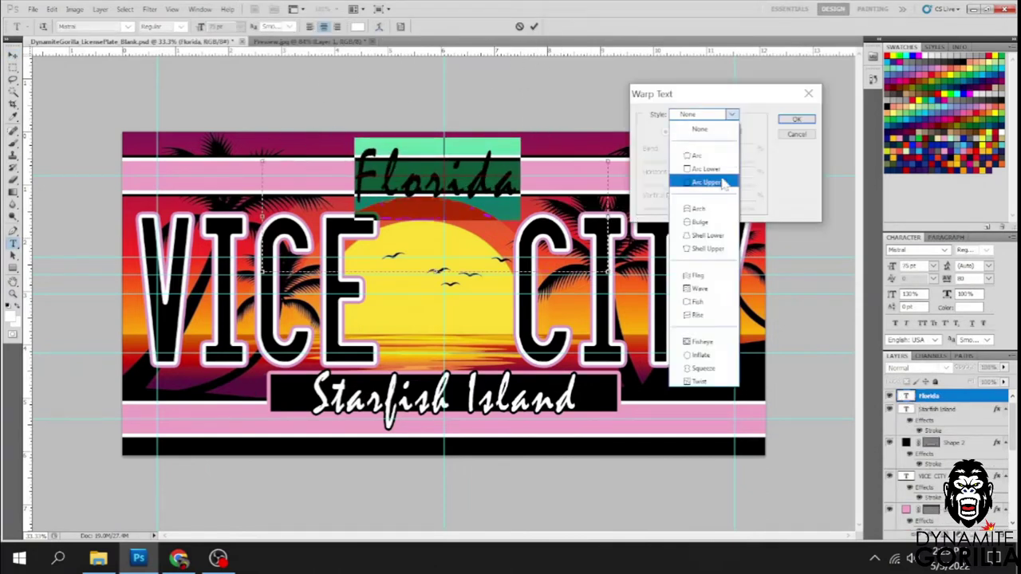
pyautogui.click(705, 183)
pyautogui.click(796, 119)
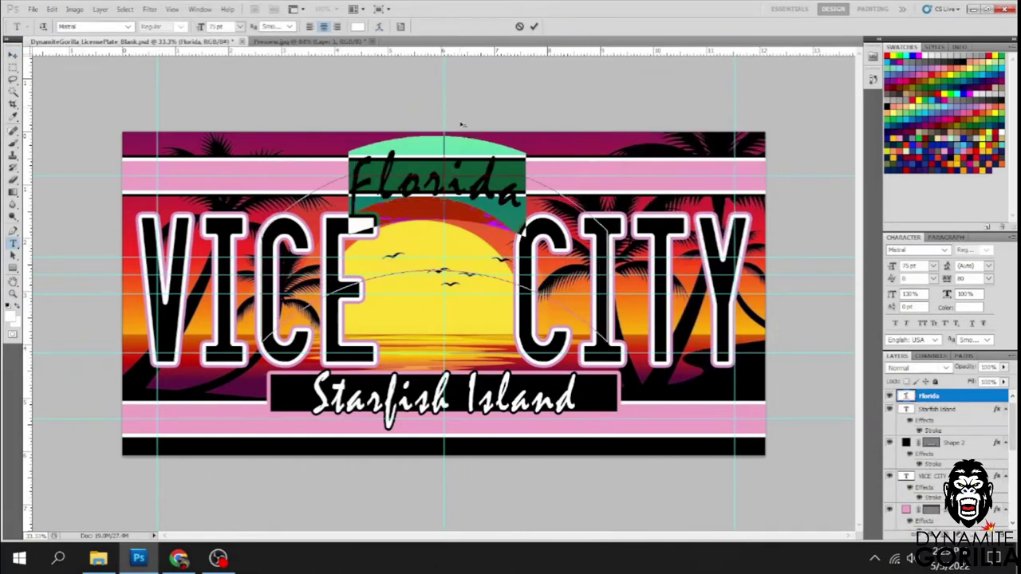
pyautogui.click(533, 26)
# Add a black stroke to the Florida text and set the bend of its Arch warp to +75%
pyautogui.doubleClick(973, 395)
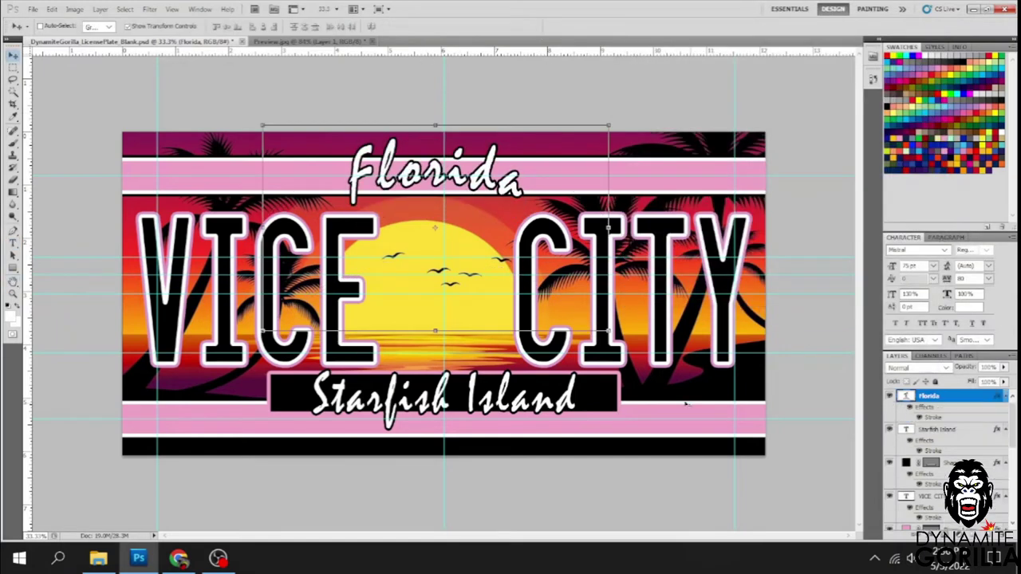
pyautogui.click(379, 27)
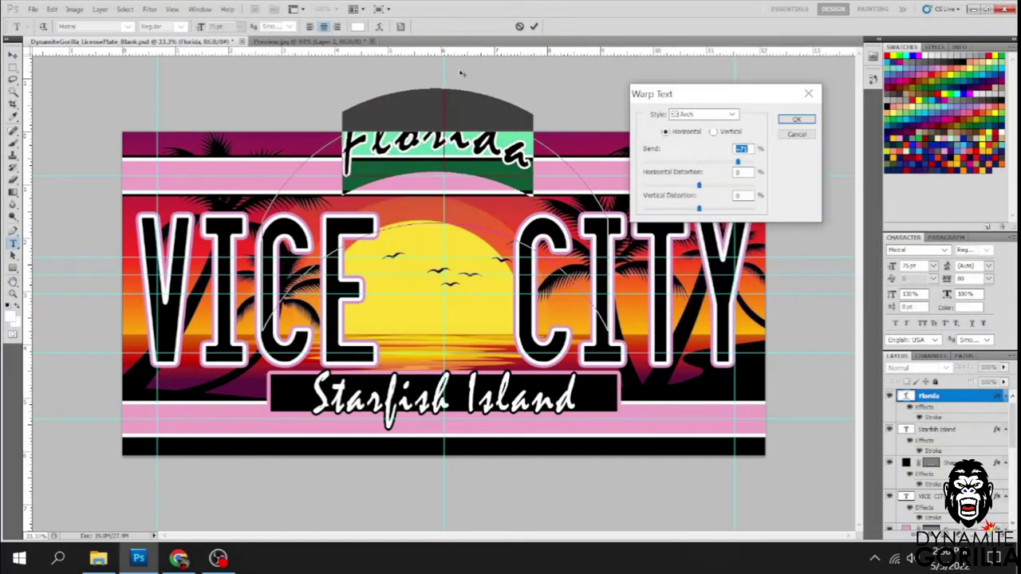
pyautogui.press('Return')
pyautogui.press('v')
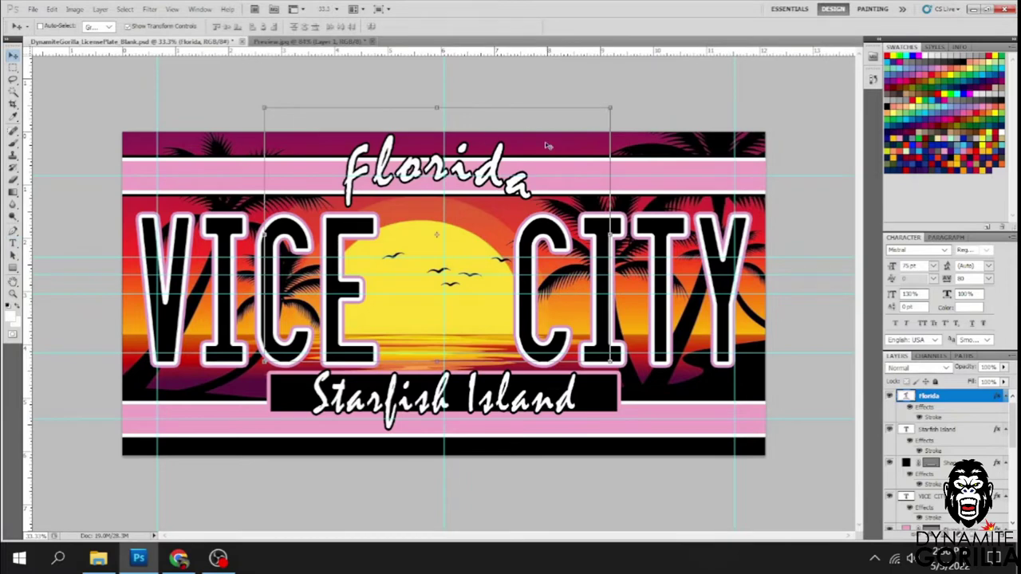
# Open the FLag Plates file and duplicate its Florida state shape on Layer 16 into the license plate document, closing the source file
pyautogui.hotkey('ctrl', 'o')
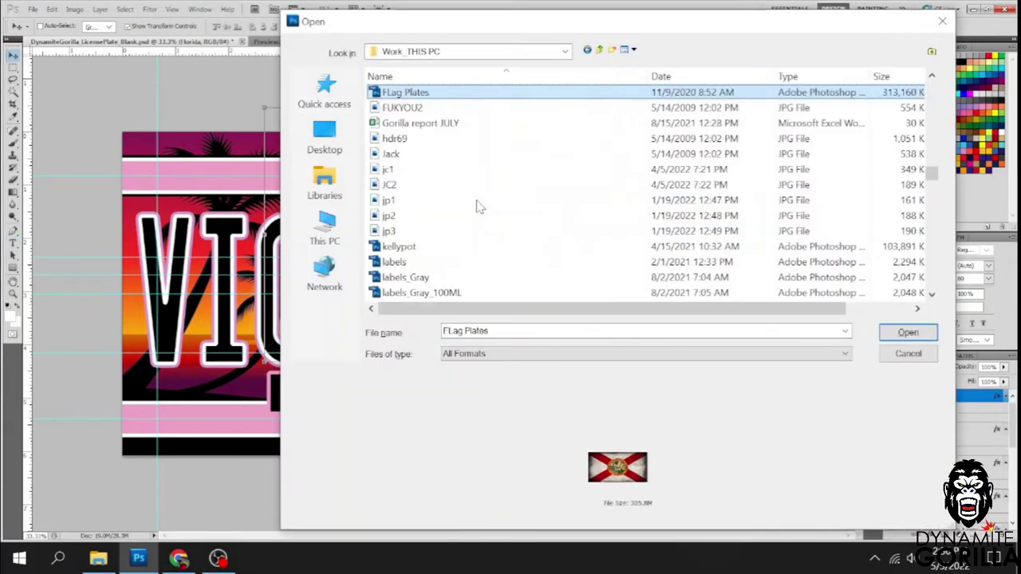
pyautogui.press('Return')
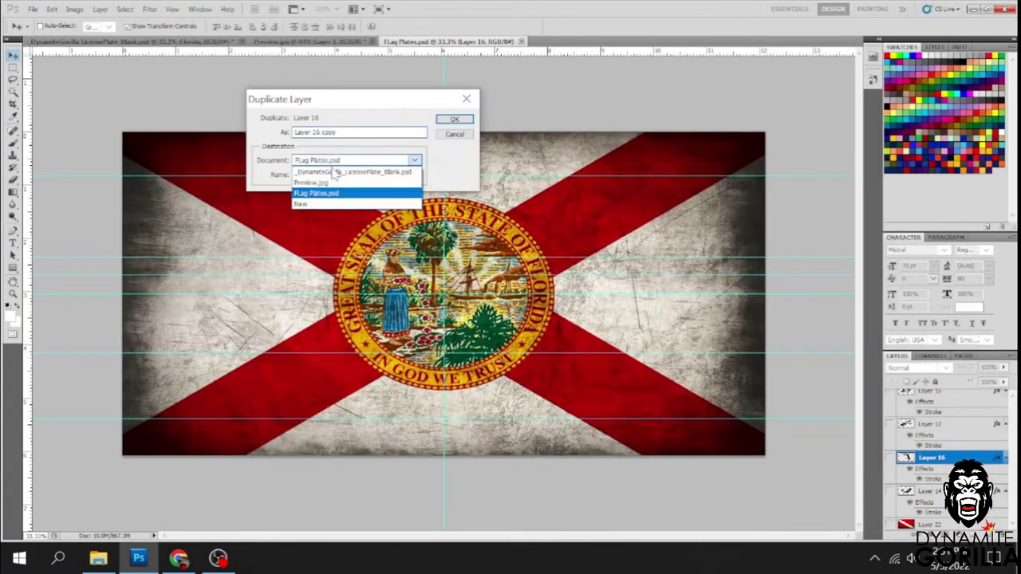
pyautogui.press('Return')
pyautogui.press('Return')
pyautogui.hotkey('ctrl', 'w')
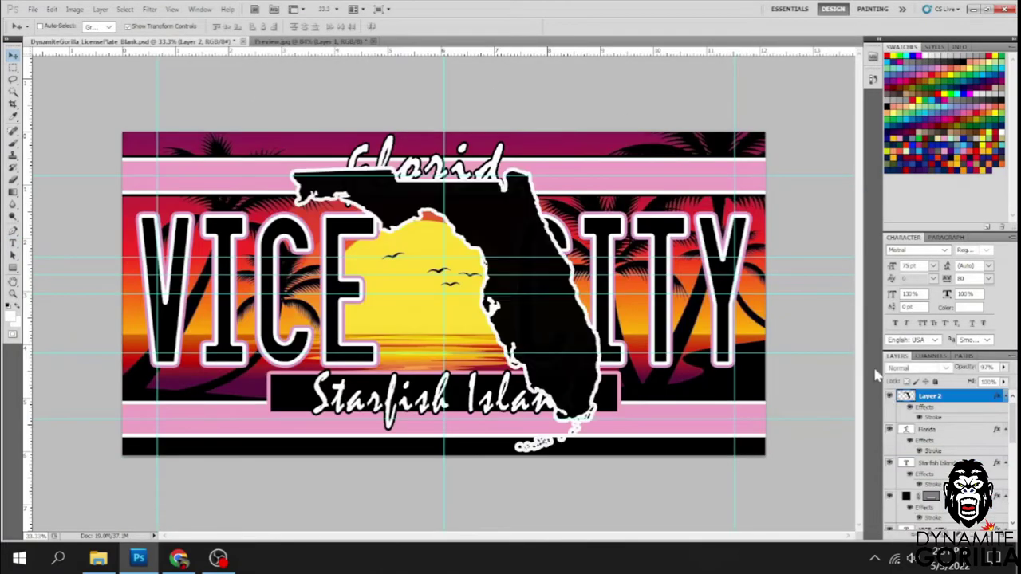
# Scale the Florida shape to 25% and place it over the sun between VICE and CITY
pyautogui.hotkey('ctrl', 't')
pyautogui.write('25')
pyautogui.press('Tab')
pyautogui.moveTo(447, 335); pyautogui.dragTo(461, 313)
pyautogui.press('Return')
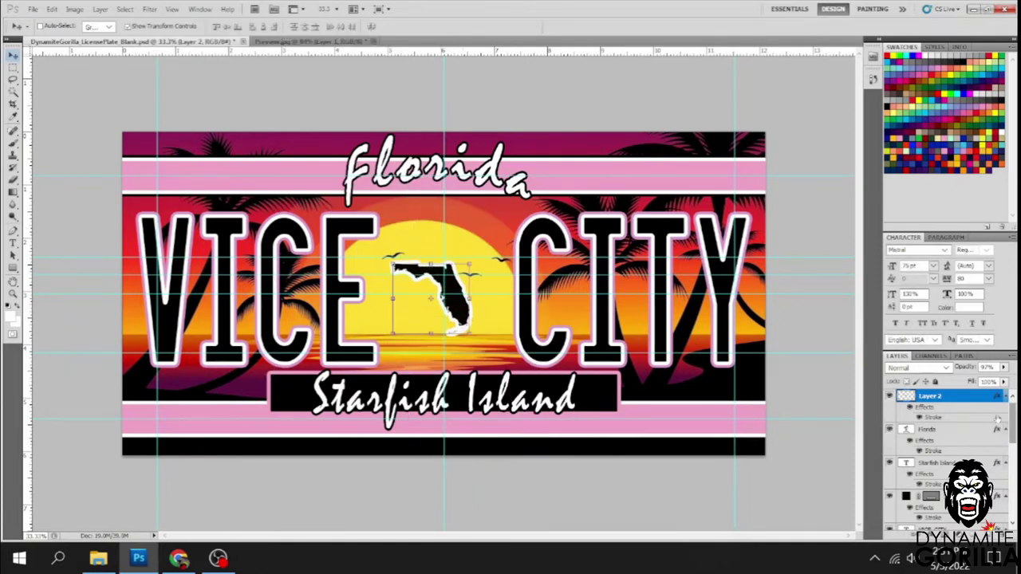
# Duplicate the Florida shape layer and give the lower copy a pink outside stroke
pyautogui.hotkey('ctrl', 'j')
pyautogui.doubleClick(933, 417)
pyautogui.click(753, 163)
pyautogui.press('Return')
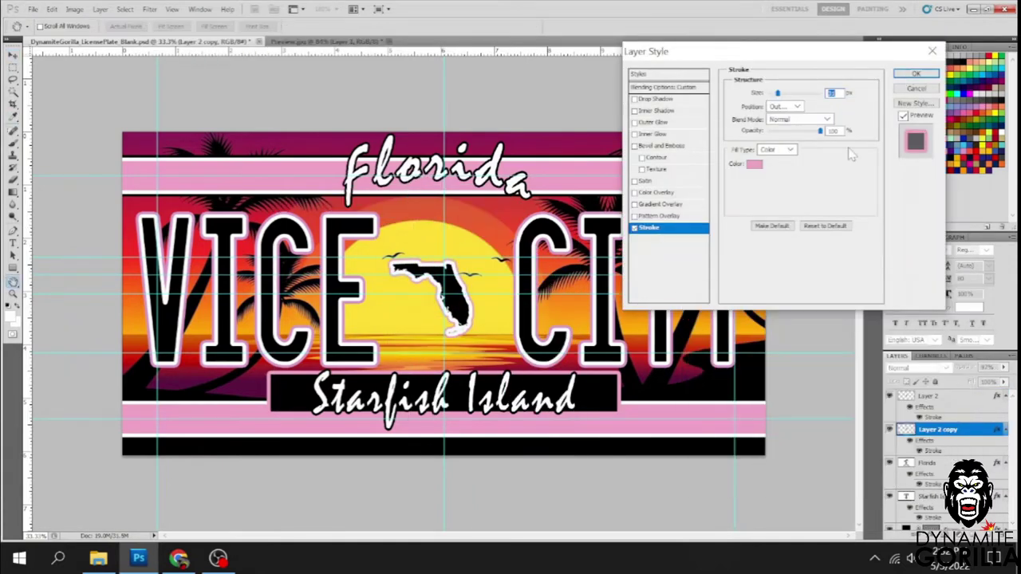
pyautogui.click(913, 74)
pyautogui.hotkey('ctrl', '-')
pyautogui.hotkey('ctrl', '0')
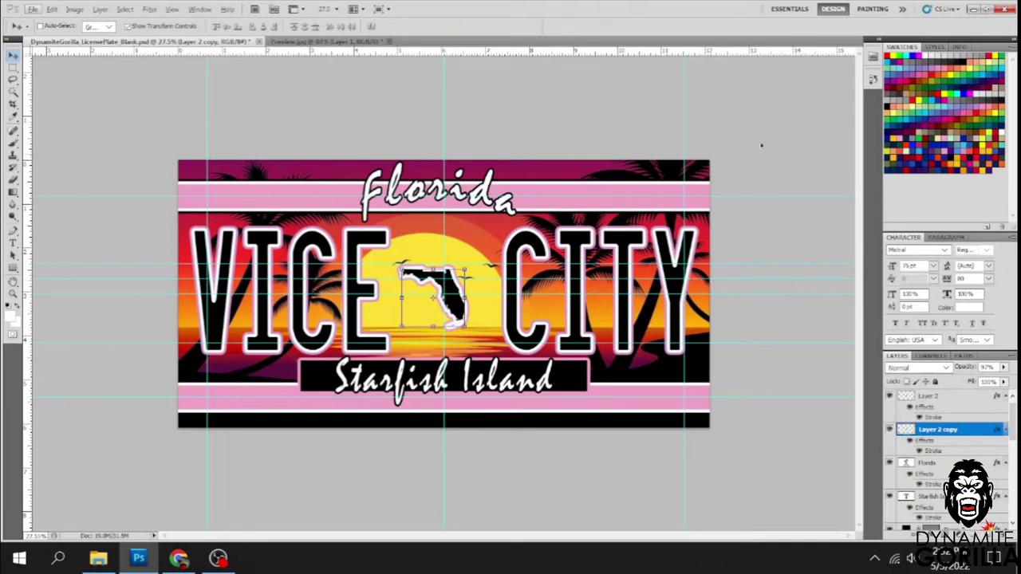
# Copy the whole plate design merged and delete the old artwork layer from the Preview.jpg document
pyautogui.hotkey('ctrl', 'a')
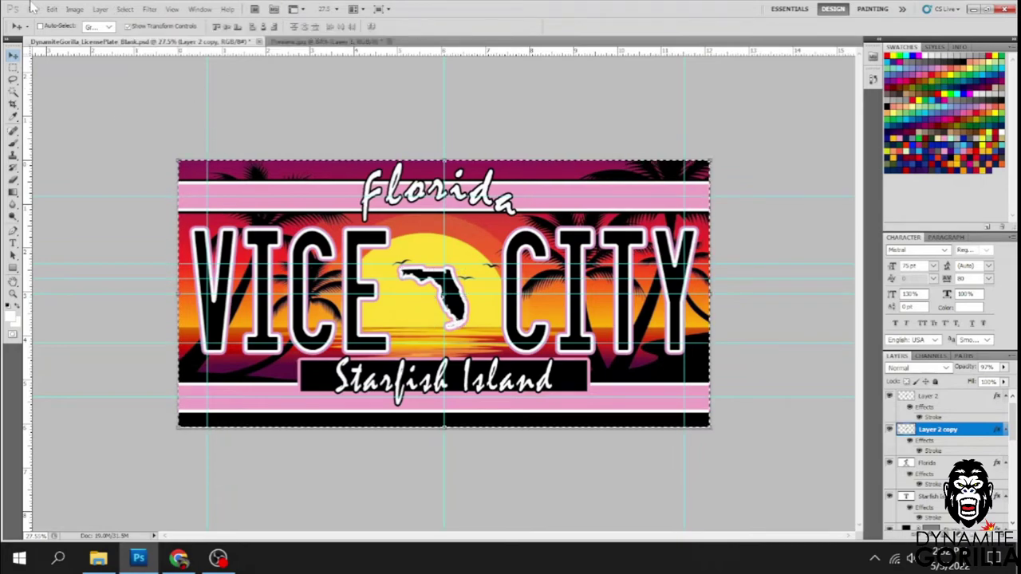
pyautogui.click(32, 7)
pyautogui.click(51, 9)
pyautogui.click(51, 8)
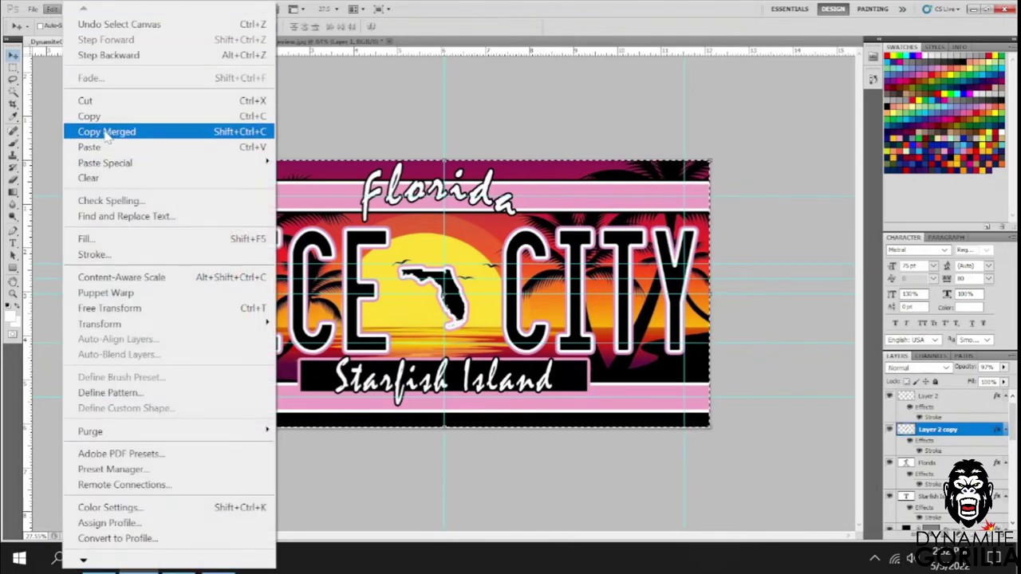
pyautogui.click(108, 132)
pyautogui.click(303, 40)
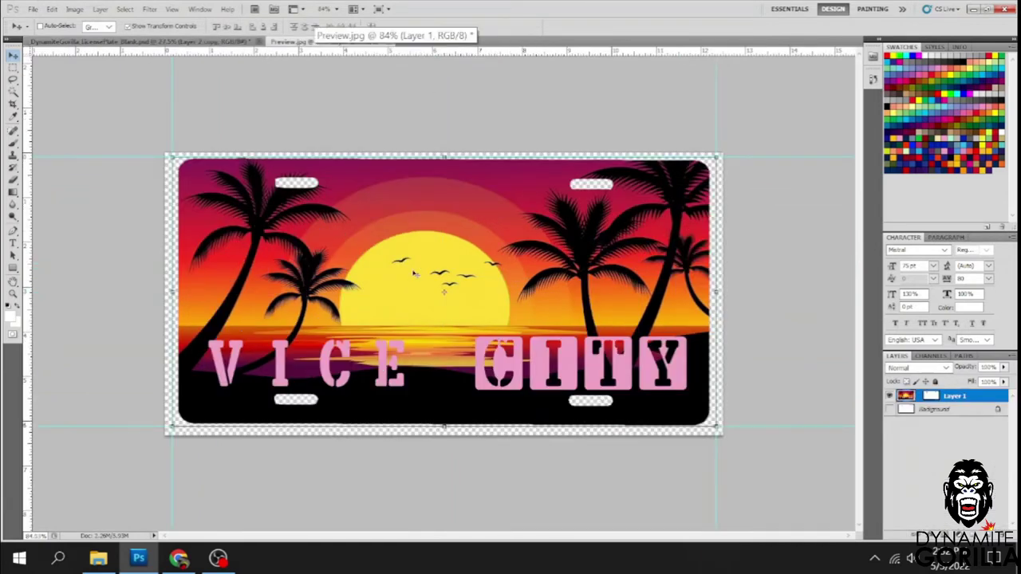
pyautogui.press('Delete')
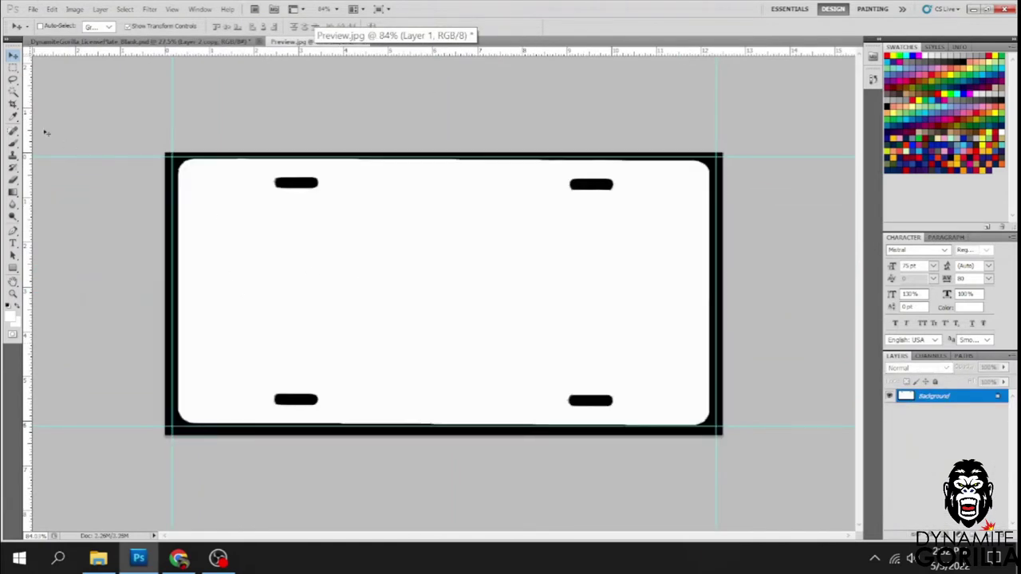
# Select the white plate area with the Magic Wand and paste the copied design into it
pyautogui.click(12, 91)
pyautogui.click(359, 271)
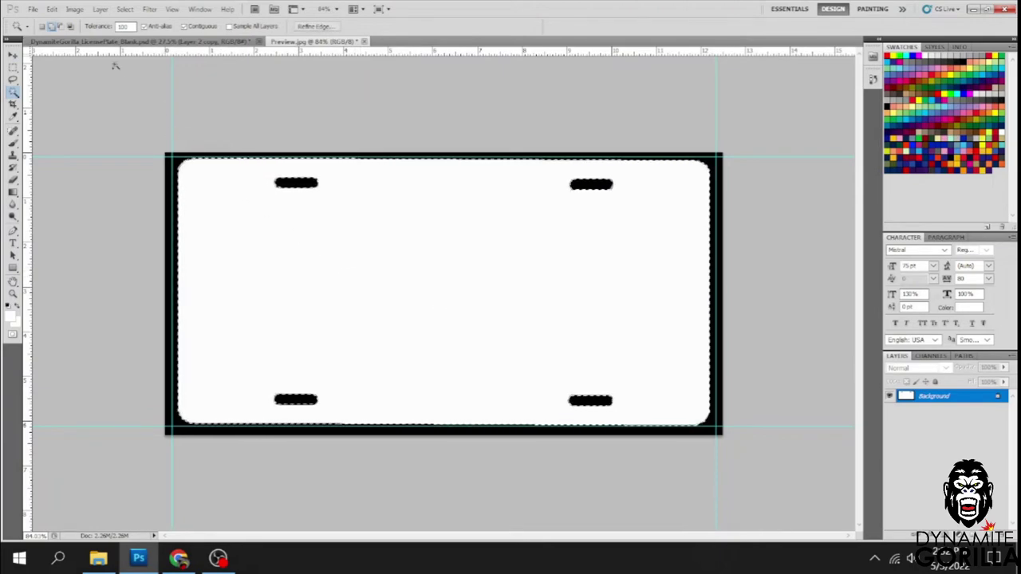
pyautogui.click(51, 8)
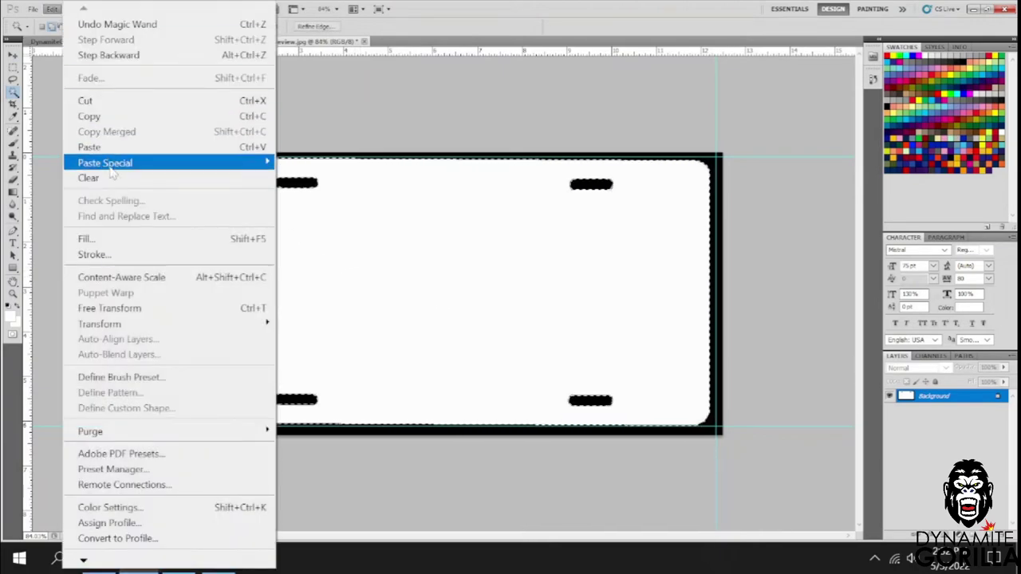
pyautogui.moveTo(111, 163)
pyautogui.click(335, 179)
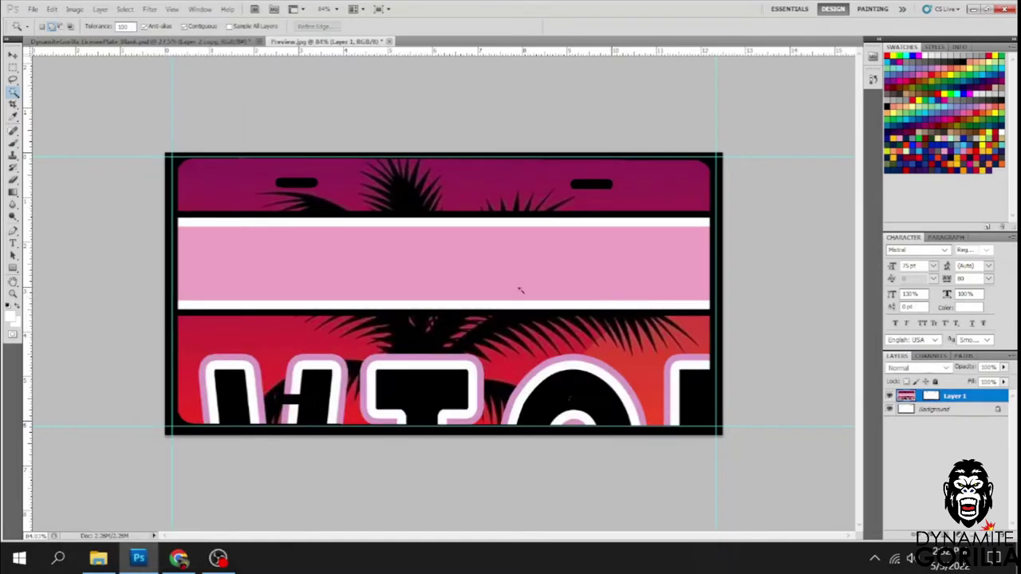
# Scale and stretch the pasted design to fill the plate area between the guides in the preview
pyautogui.click(13, 54)
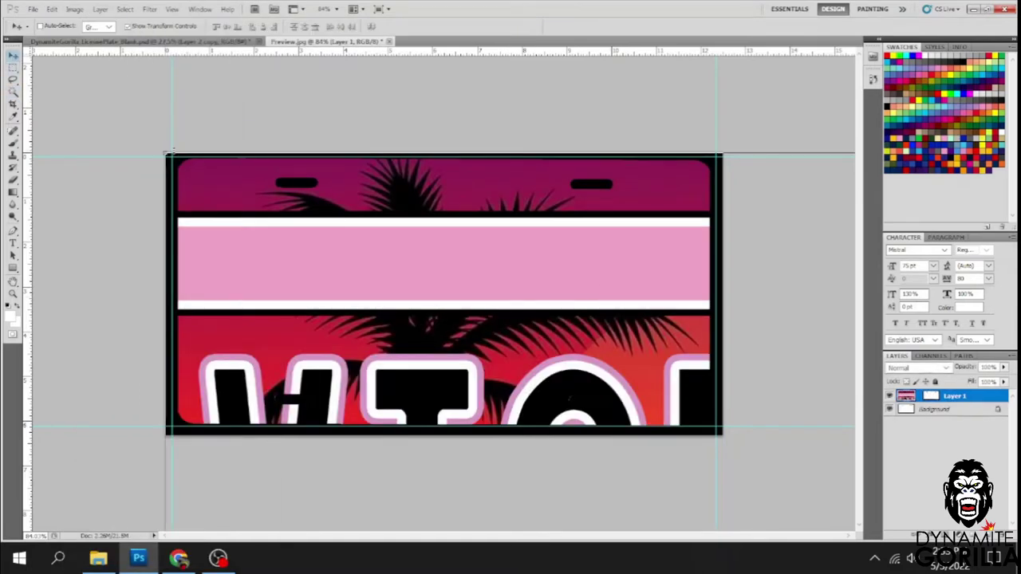
pyautogui.moveTo(167, 154); pyautogui.dragTo(212, 181)
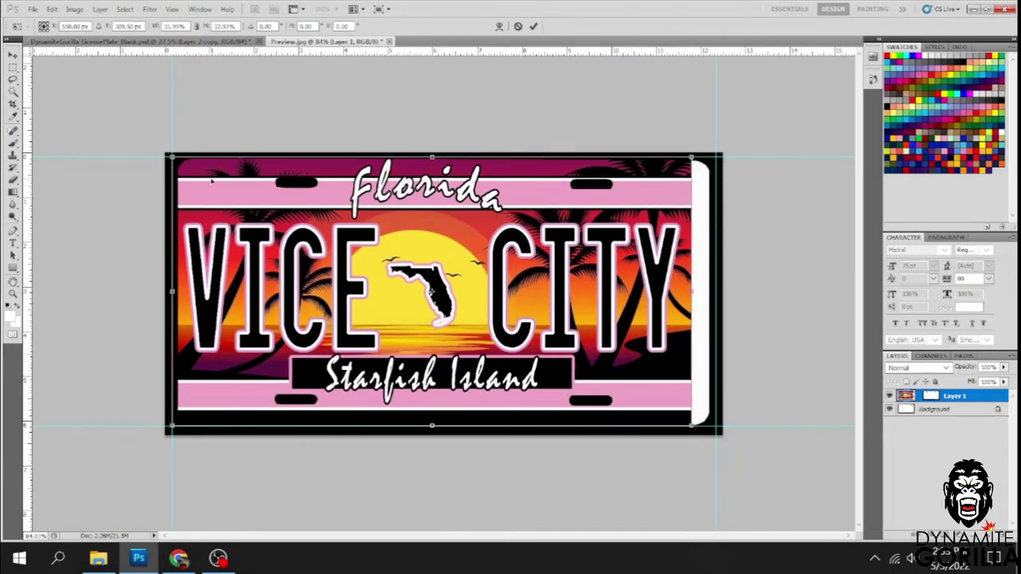
pyautogui.moveTo(690, 292); pyautogui.dragTo(716, 292)
pyautogui.moveTo(444, 426); pyautogui.dragTo(445, 429)
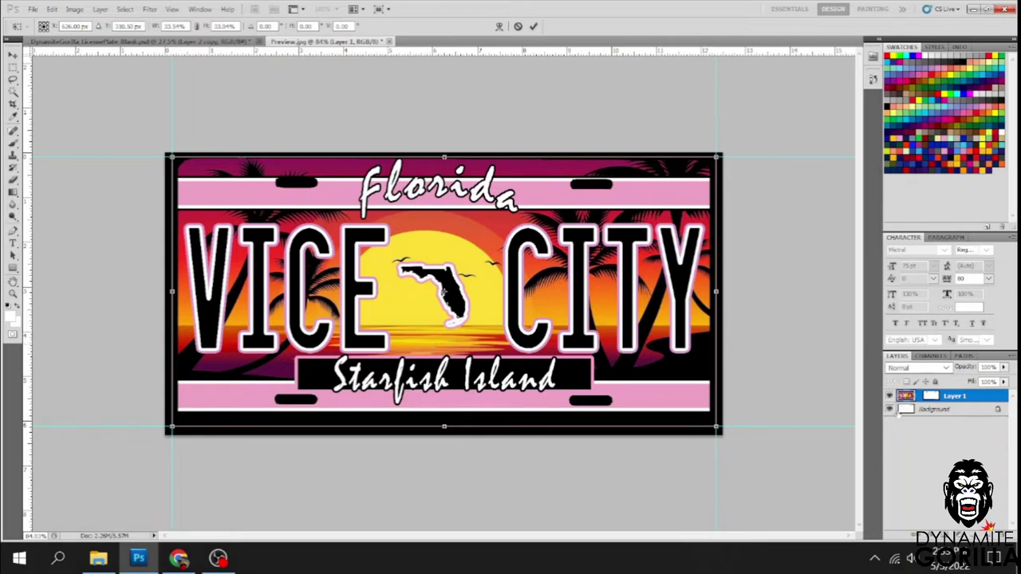
pyautogui.click(533, 26)
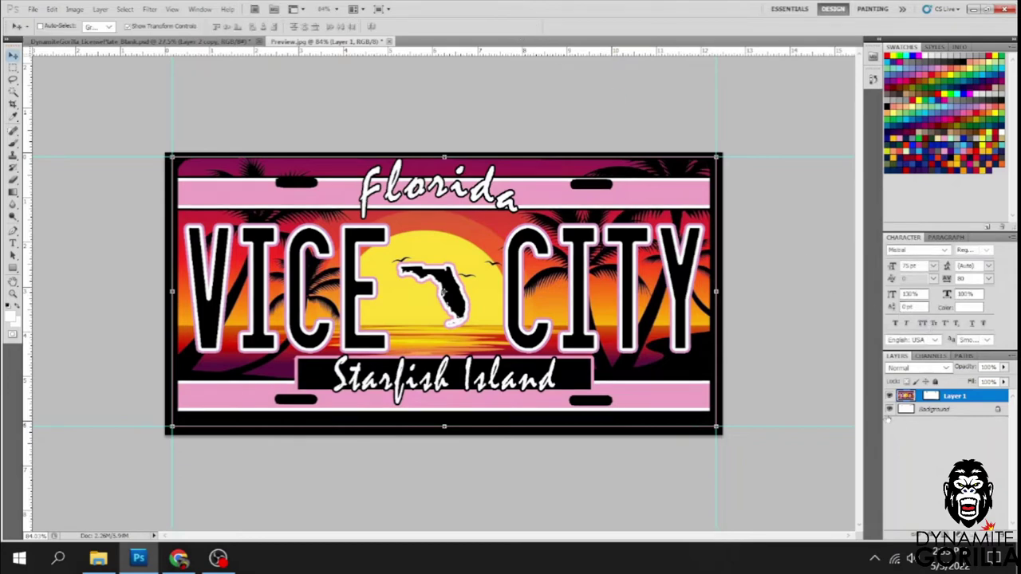
# Hide the Background layer and add a thin black stroke around the design on the preview plate
pyautogui.click(890, 408)
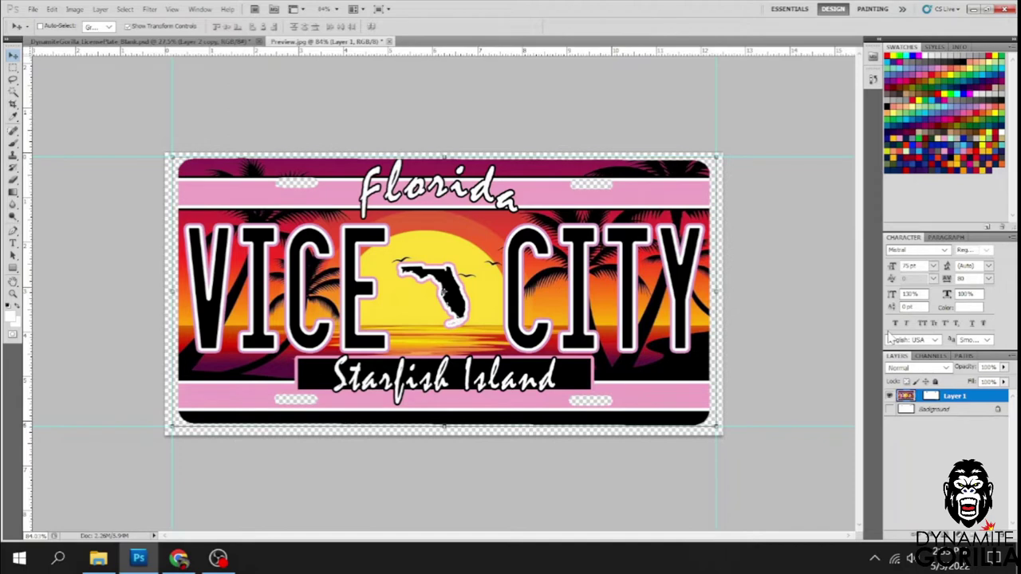
pyautogui.doubleClick(985, 397)
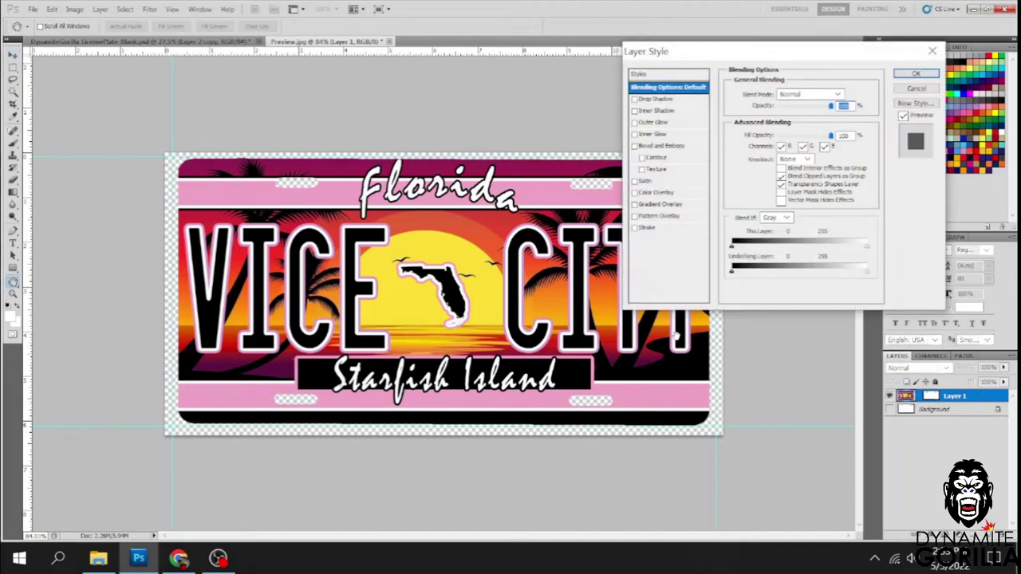
pyautogui.click(635, 229)
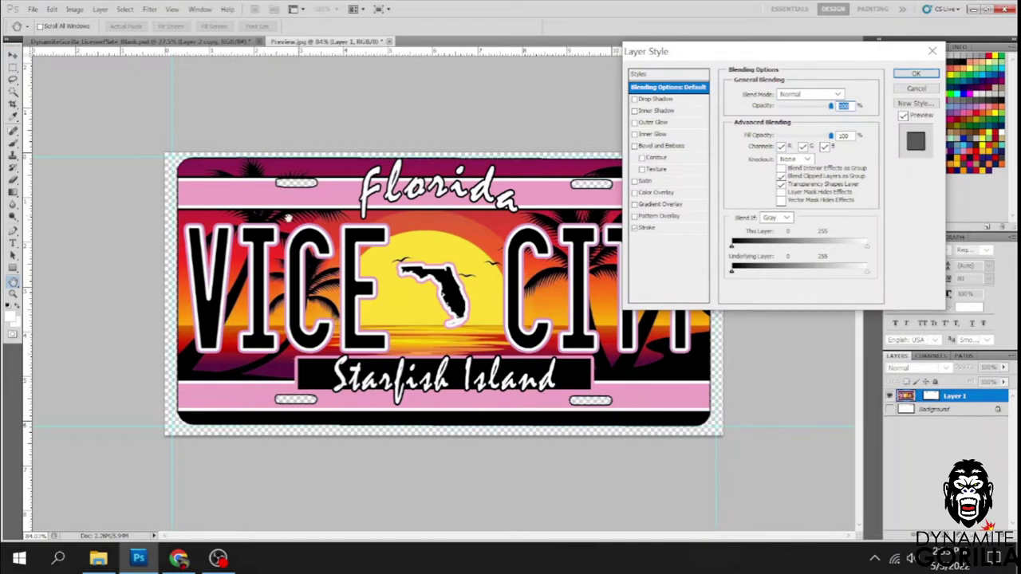
pyautogui.click(916, 73)
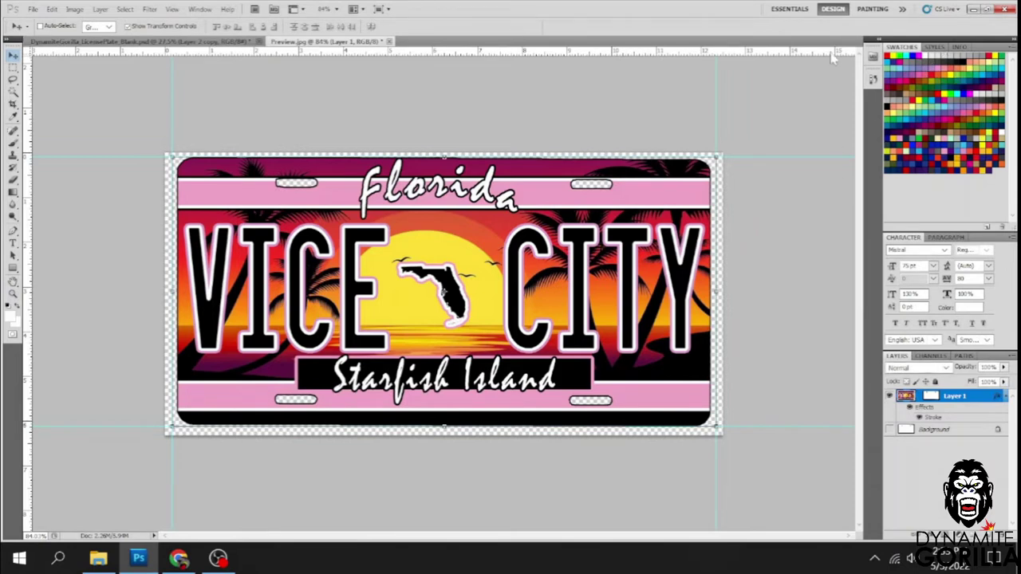
# Print the license plate design on XP15000 #1 with the Asub 120 Epson Vivid preset, legal size in landscape, high quality
pyautogui.click(214, 42)
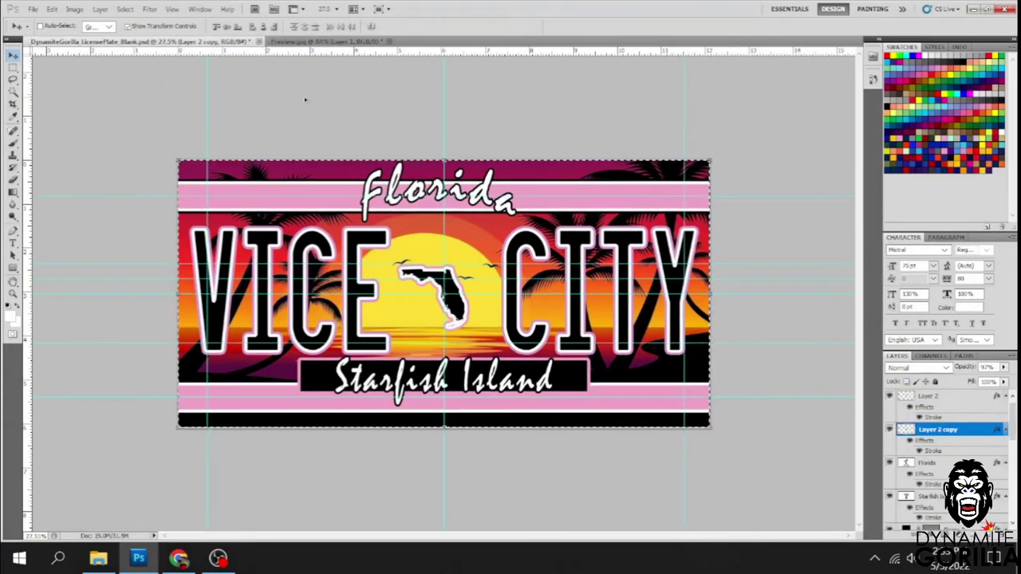
pyautogui.click(33, 9)
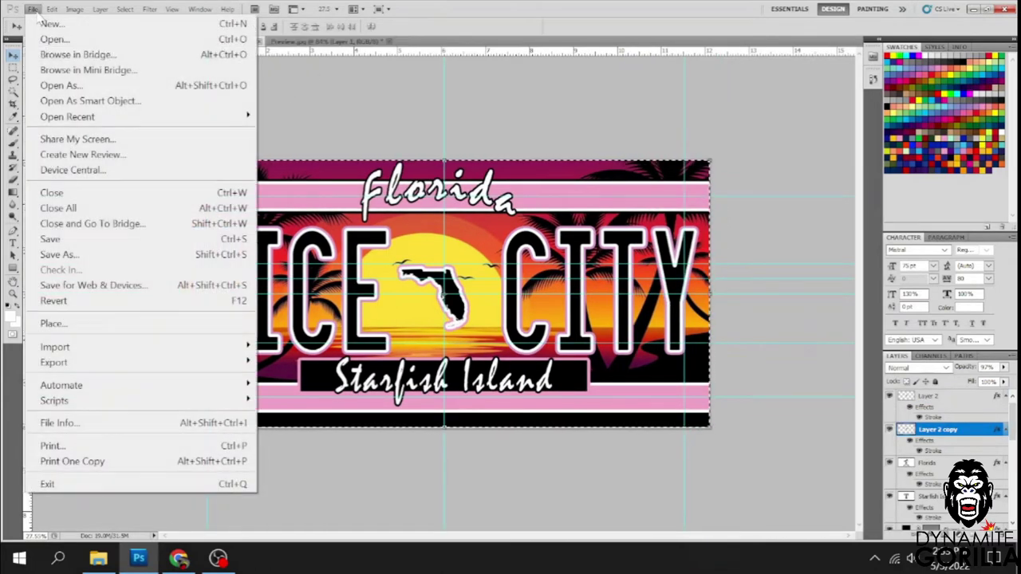
pyautogui.click(59, 446)
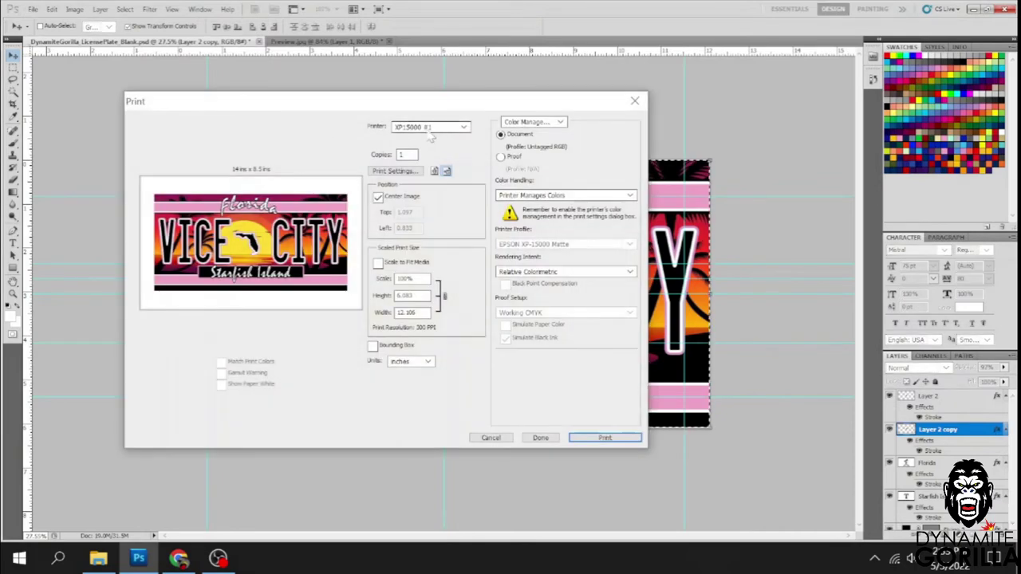
pyautogui.click(393, 172)
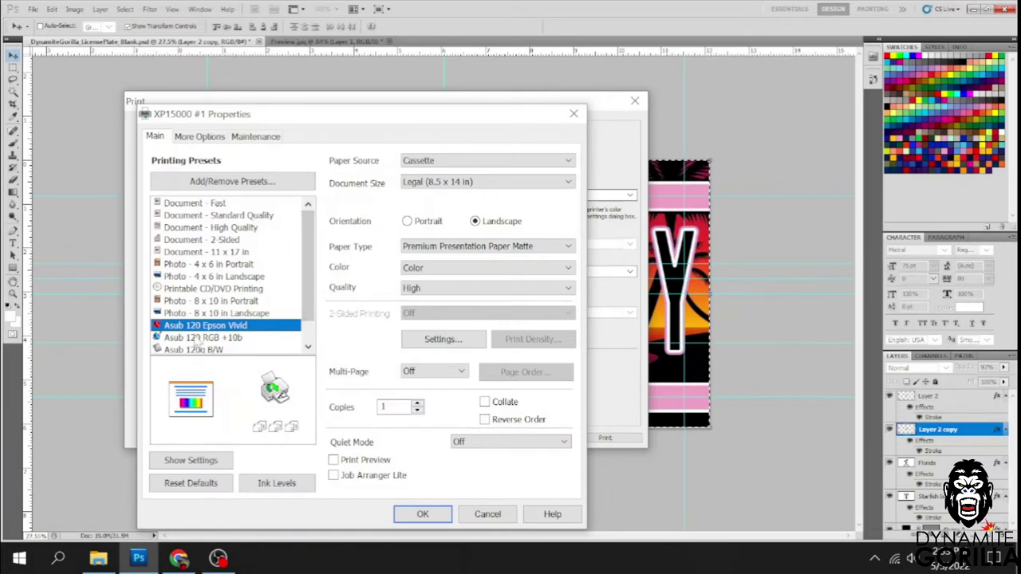
pyautogui.click(423, 514)
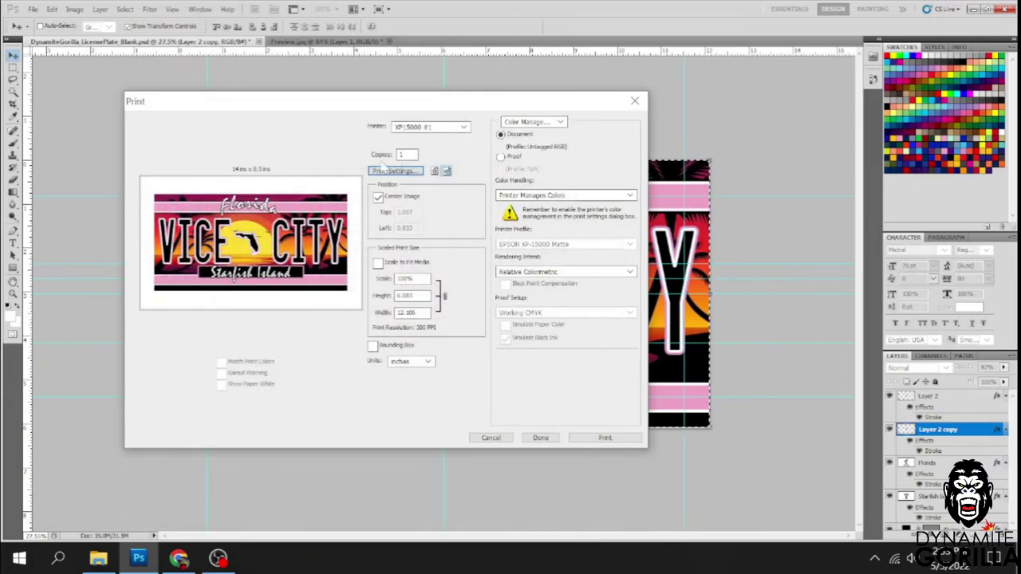
pyautogui.click(604, 438)
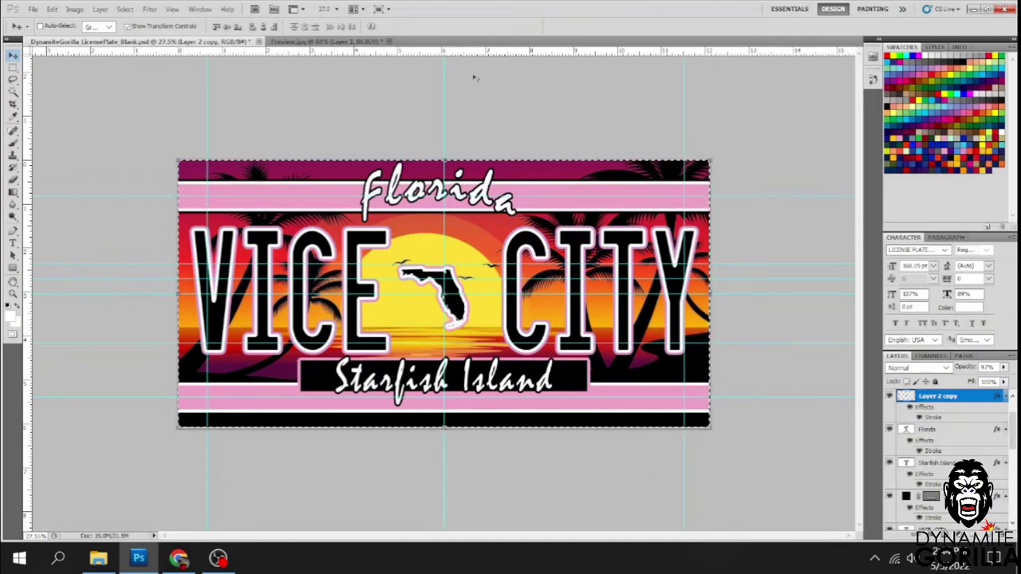
# Open the _TN_BLUE Tennessee license plate file
pyautogui.rightClick(426, 41)
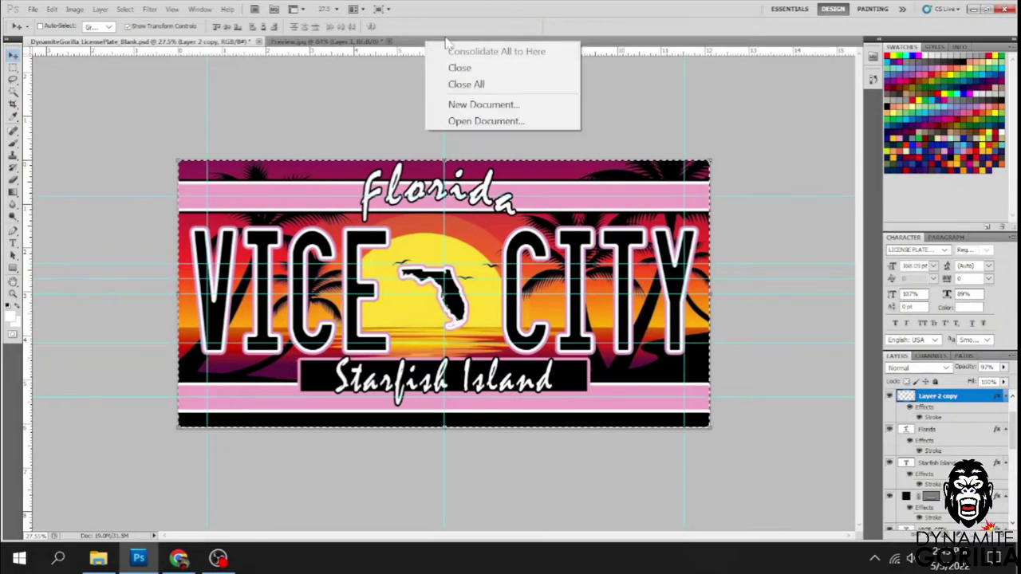
pyautogui.click(482, 120)
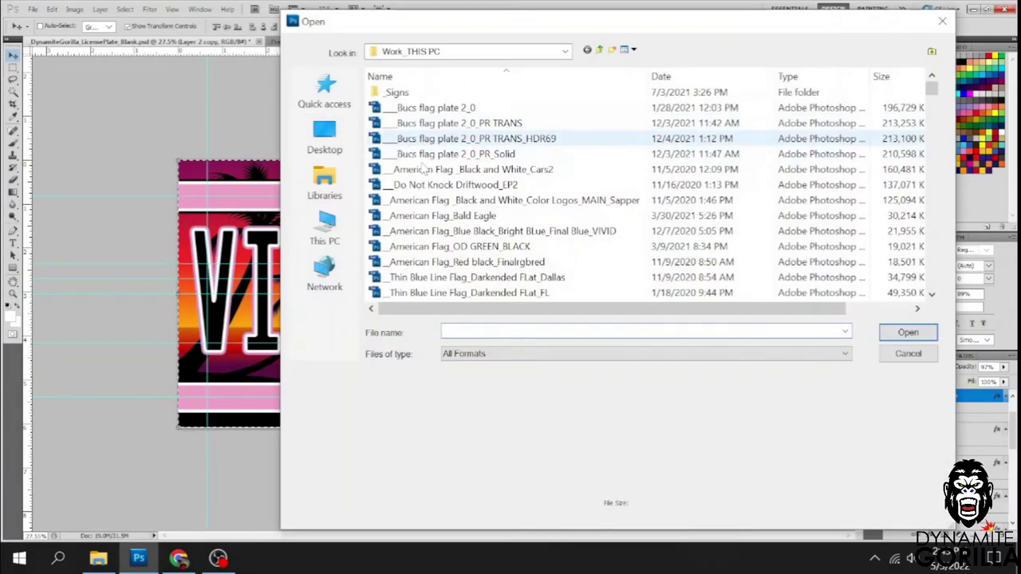
pyautogui.scroll(-1, 431, 199)
pyautogui.click(433, 278)
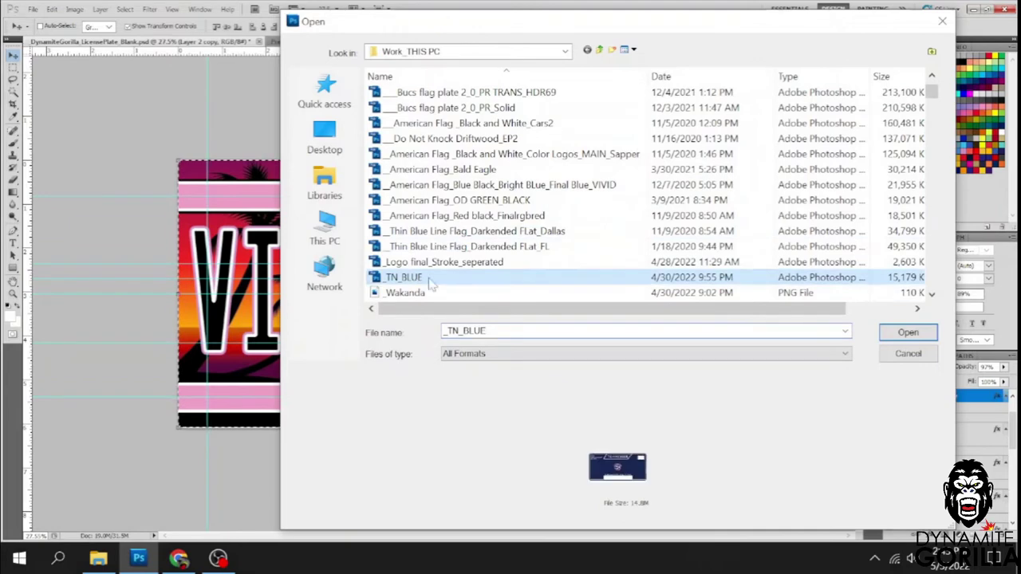
pyautogui.click(908, 333)
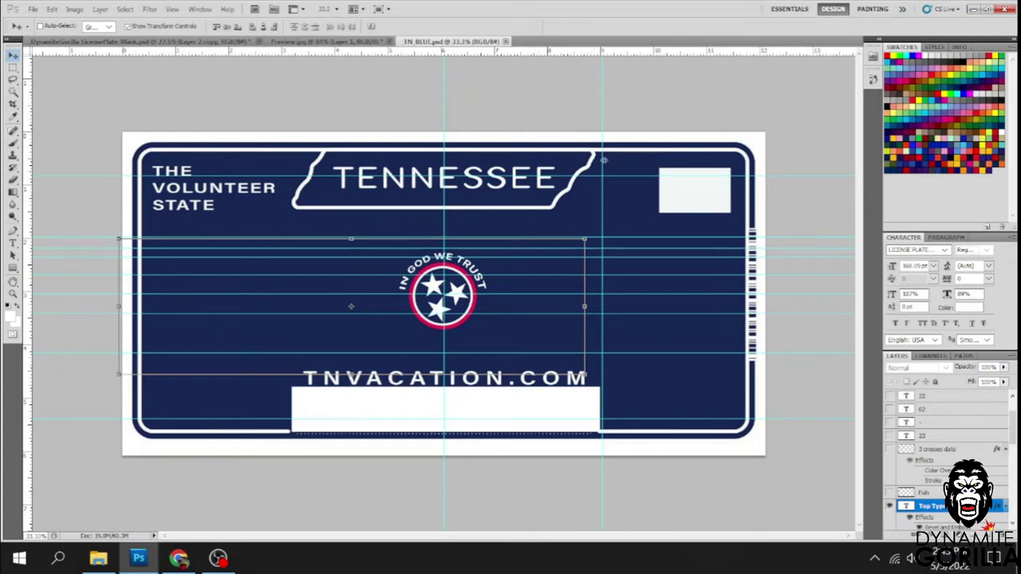
# Move the IN GOD WE TRUST tri-star emblem up and right, centering it on the right-hand vertical guide
pyautogui.scroll(1, 952, 421)
pyautogui.scroll(4, 949, 422)
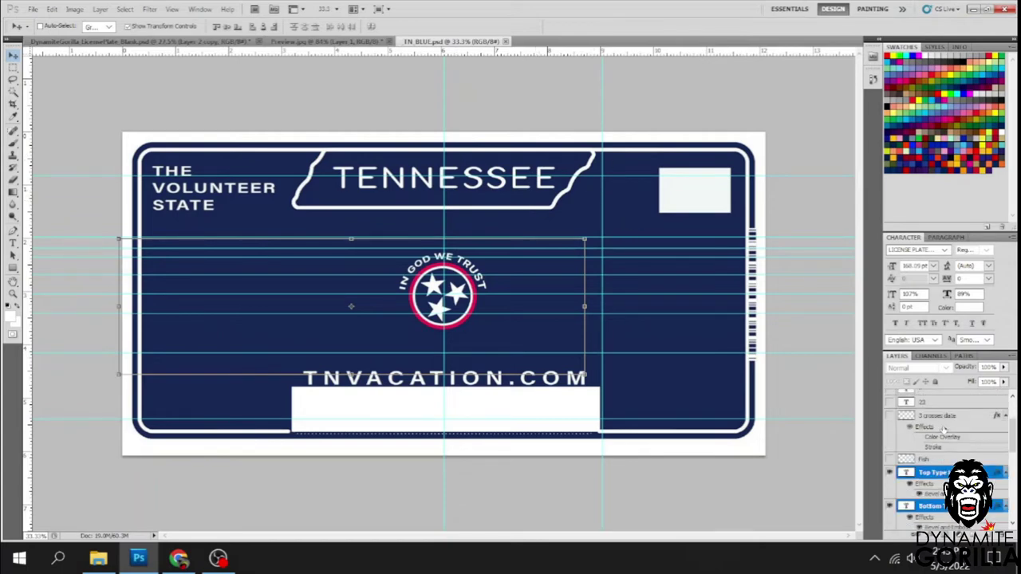
pyautogui.scroll(-5, 929, 439)
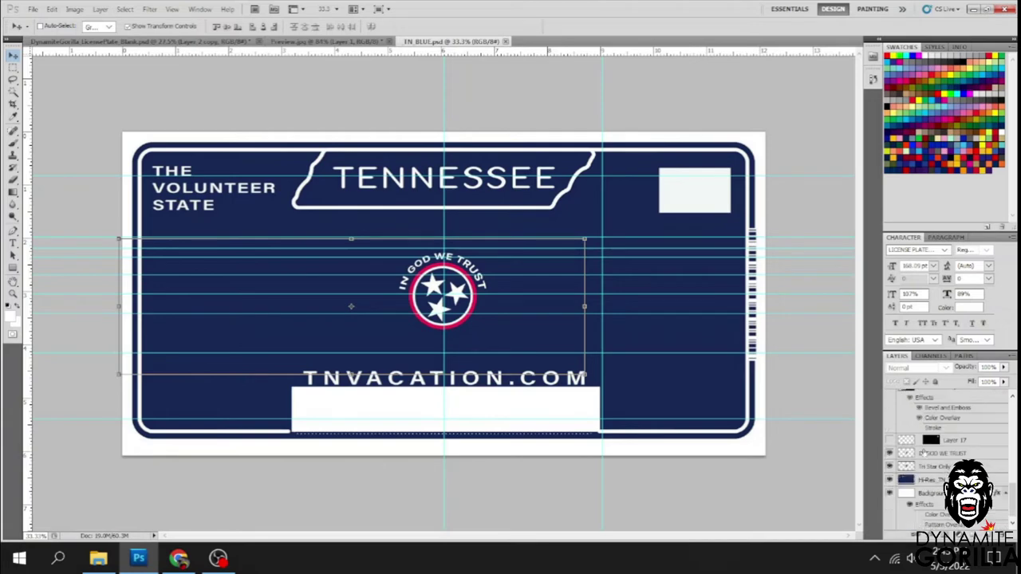
pyautogui.click(941, 453)
pyautogui.moveTo(474, 289); pyautogui.dragTo(631, 246)
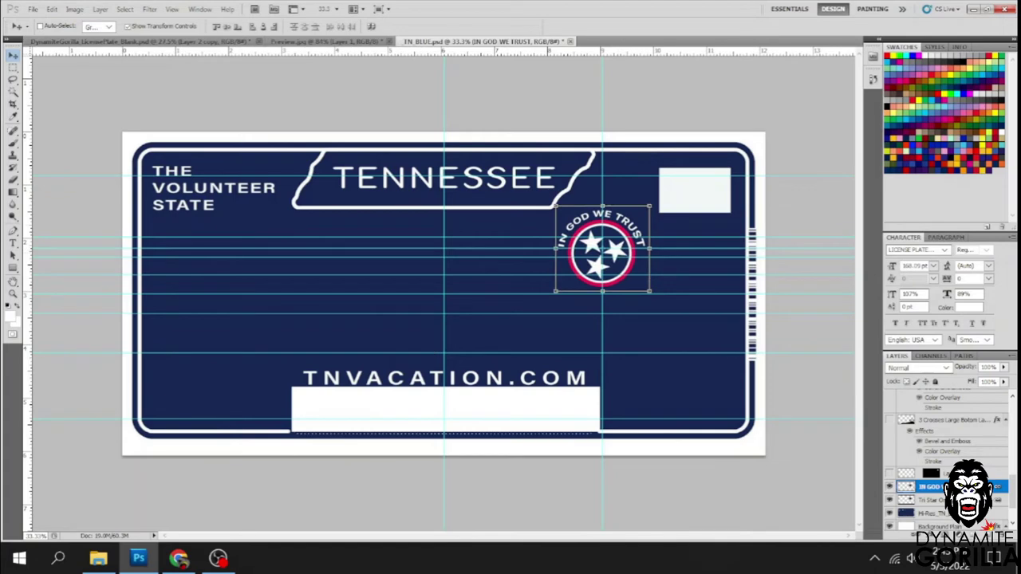
# Show the Top Type Layer and Bottom Type Layer and set the text of both to BLESSED
pyautogui.scroll(5, 965, 449)
pyautogui.scroll(-3, 965, 449)
pyautogui.click(889, 438)
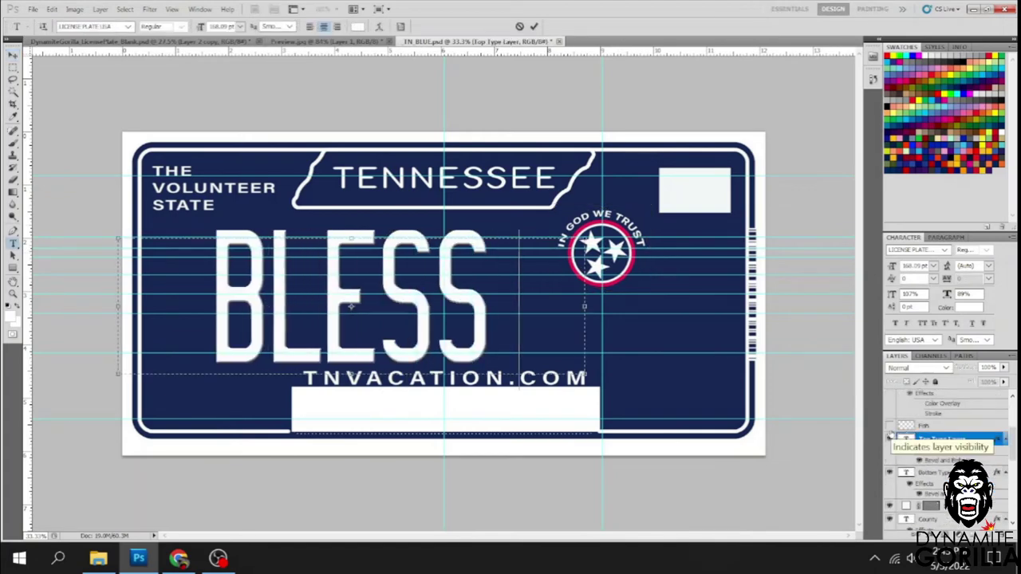
pyautogui.click(906, 472)
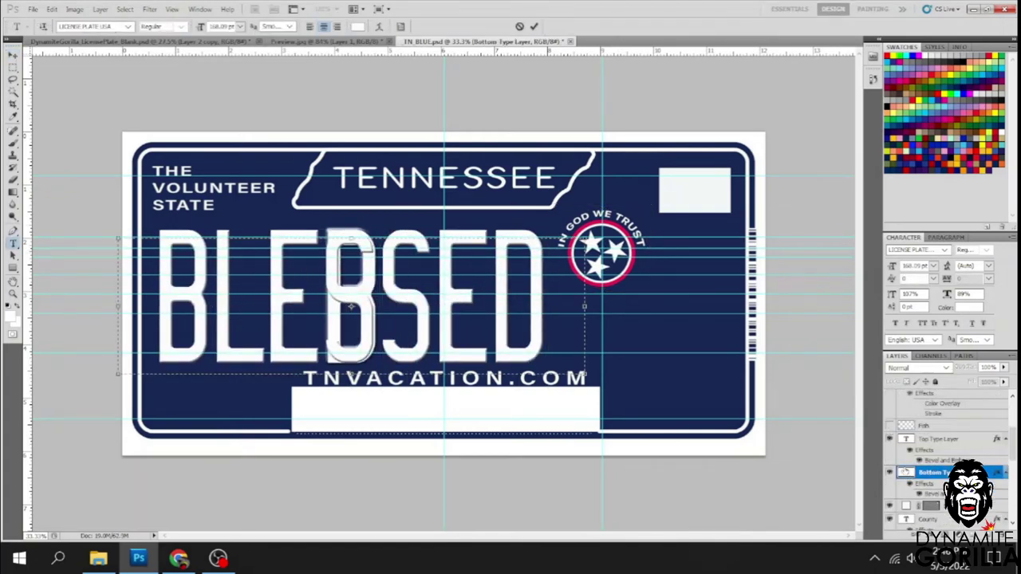
pyautogui.click(534, 26)
pyautogui.press('v')
pyautogui.scroll(5, 949, 447)
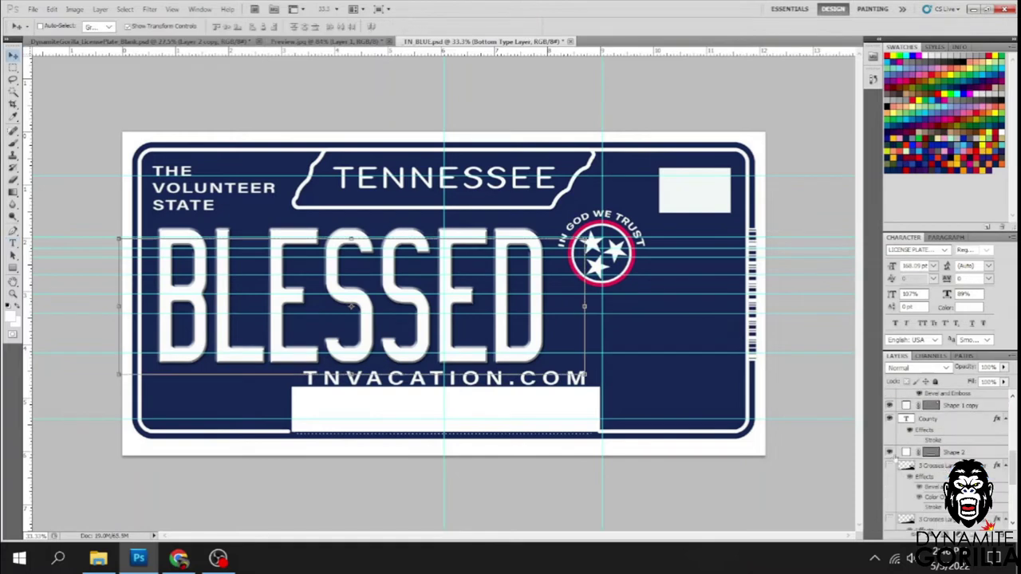
# Show the large three-crosses top and bottom layers and the small 3 crosses layer in the plate's upper-right box
pyautogui.click(894, 467)
pyautogui.scroll(1, 933, 451)
pyautogui.scroll(1, 926, 448)
pyautogui.click(892, 438)
pyautogui.click(892, 438)
pyautogui.scroll(-5, 917, 435)
pyautogui.click(892, 413)
pyautogui.scroll(4, 917, 434)
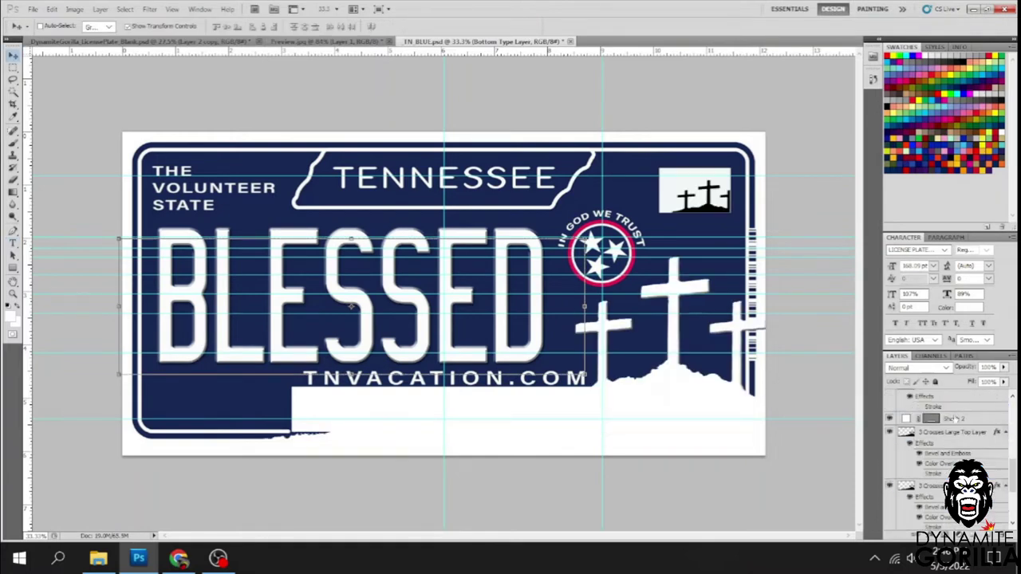
# Change the County text in the white box at the plate's lower edge to STEWART
pyautogui.click(950, 451)
pyautogui.doubleClick(905, 419)
pyautogui.write('STEWART')
pyautogui.click(533, 26)
pyautogui.press('v')
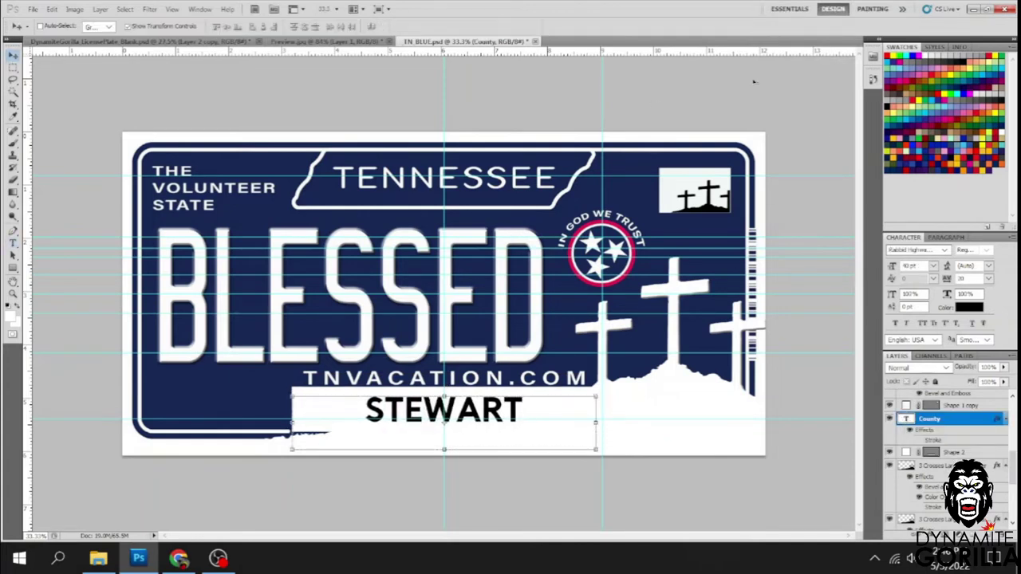
pyautogui.scroll(-3, 938, 430)
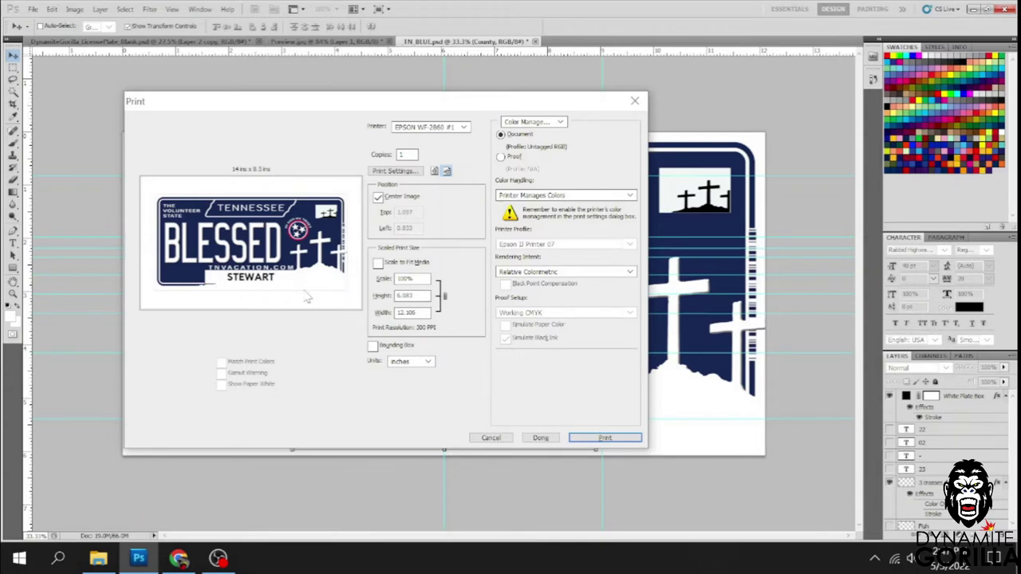
pyautogui.click(635, 100)
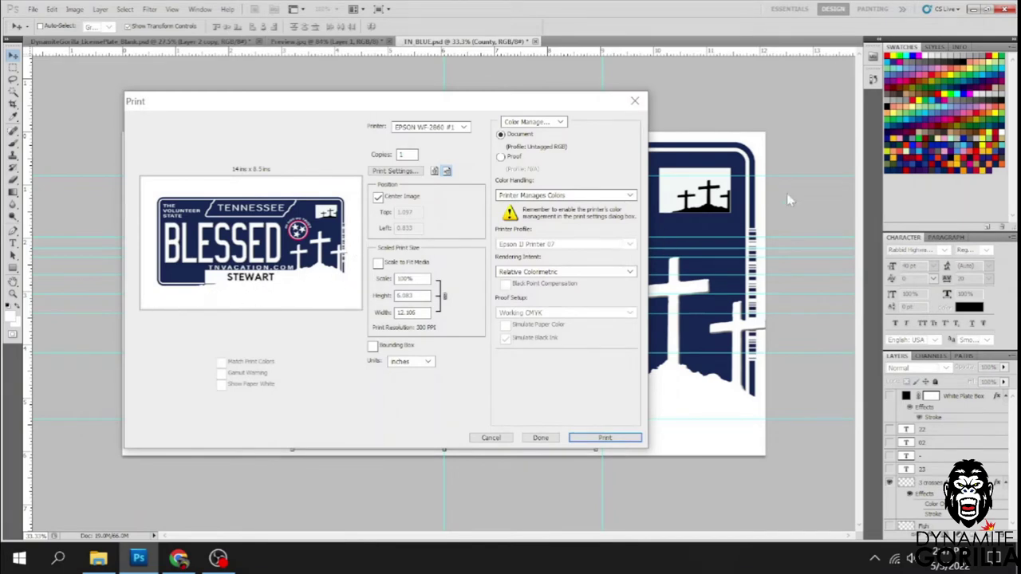
pyautogui.click(633, 99)
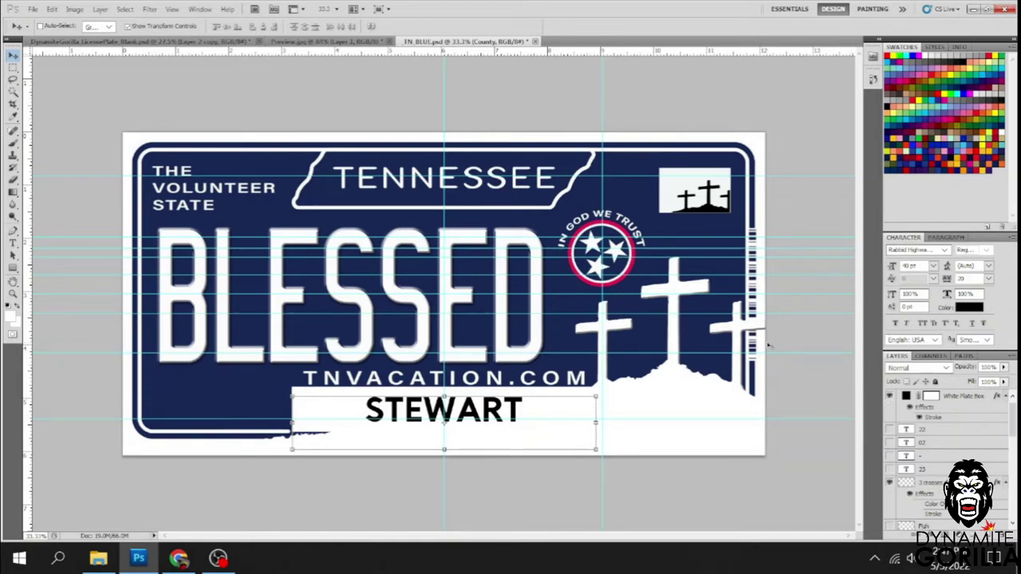
# Print the Tennessee plate on EPSON WF-2860 #1 with the Ausub 120g Legal Epson Vivid preset
pyautogui.hotkey('ctrl', 'p')
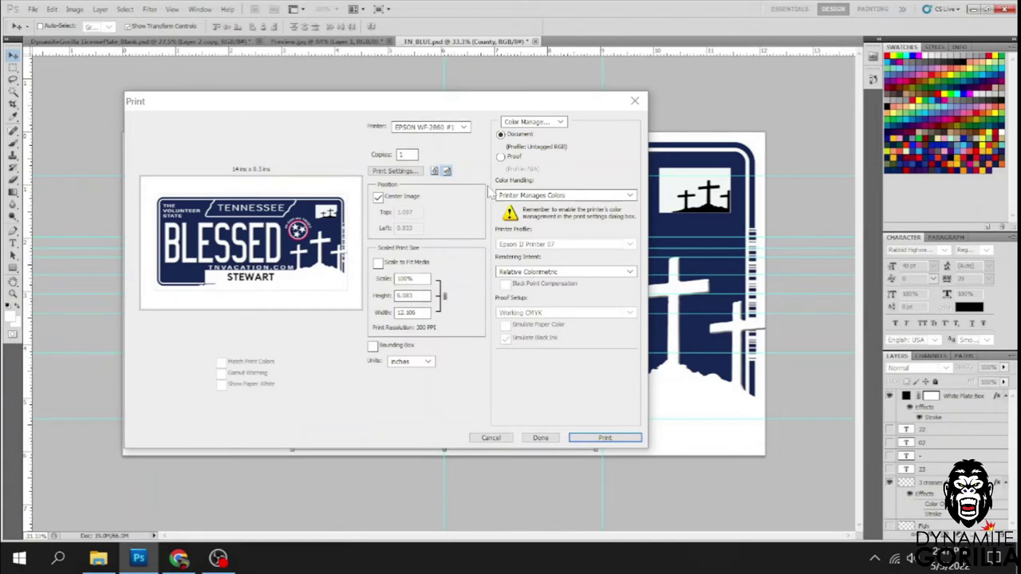
pyautogui.click(402, 173)
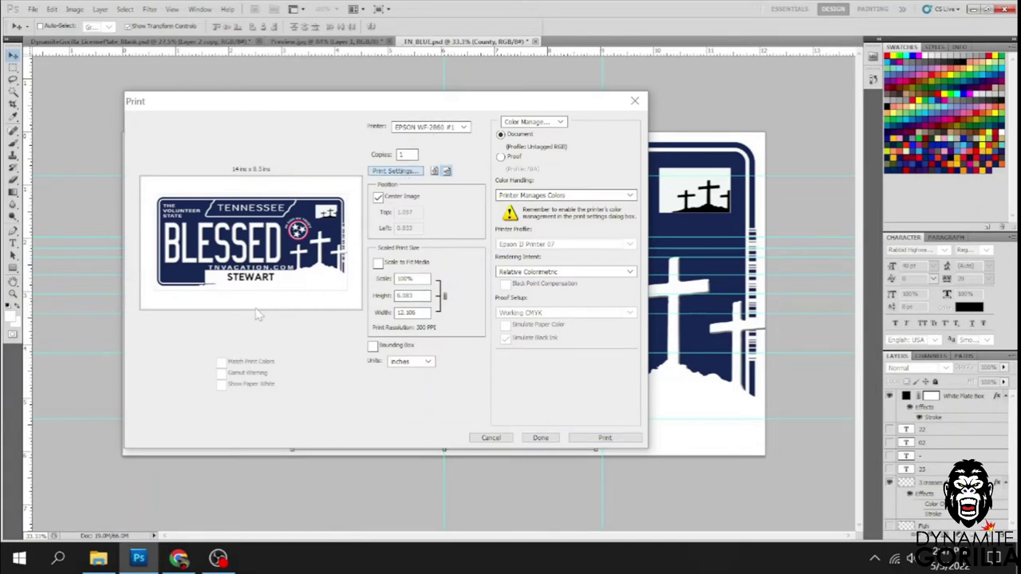
pyautogui.click(199, 304)
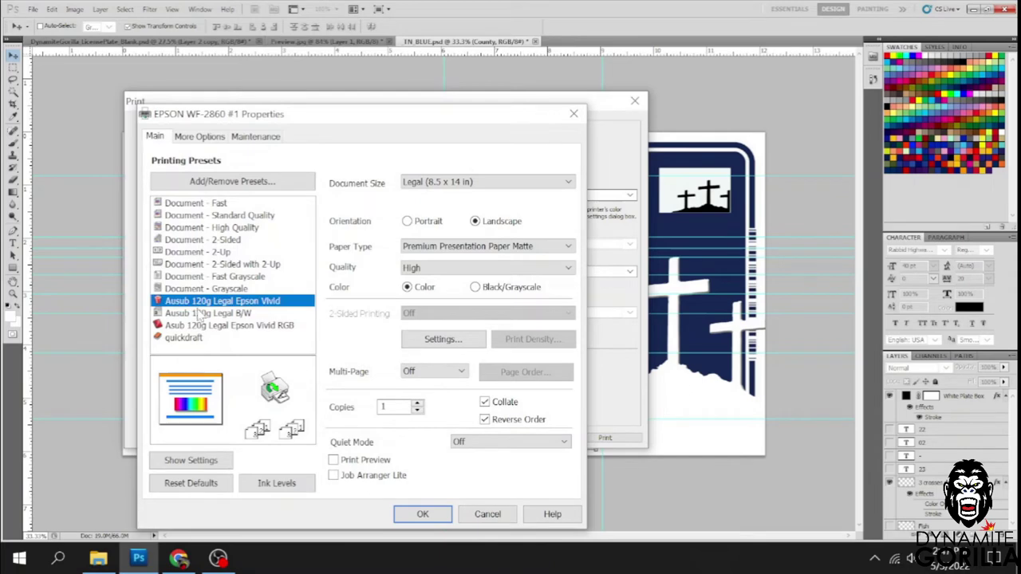
pyautogui.click(429, 513)
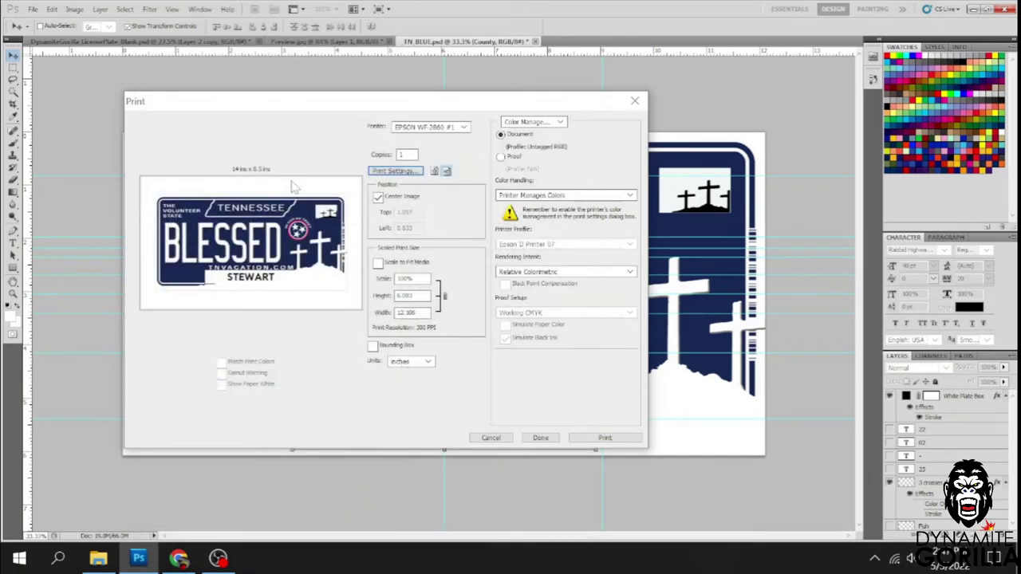
pyautogui.click(604, 438)
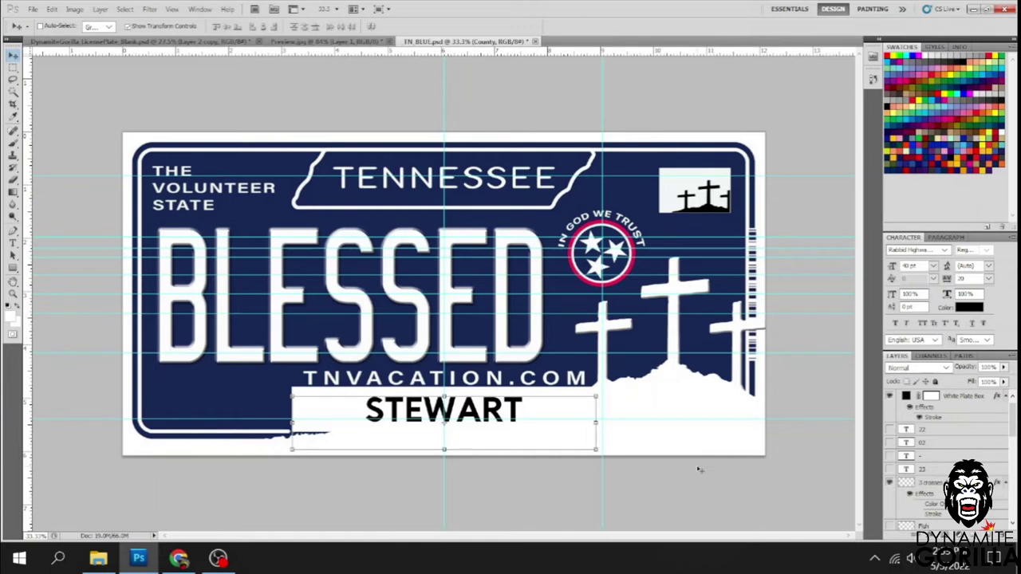
# Open the _Wakanda PNG image from the Work_THIS PC folder
pyautogui.hotkey('ctrl', 'o')
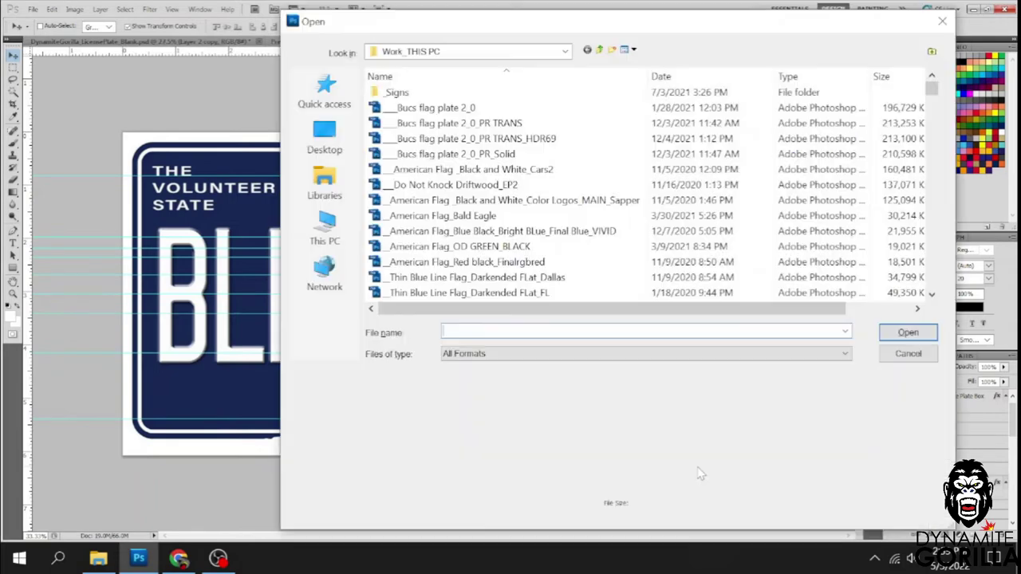
pyautogui.scroll(-1, 622, 271)
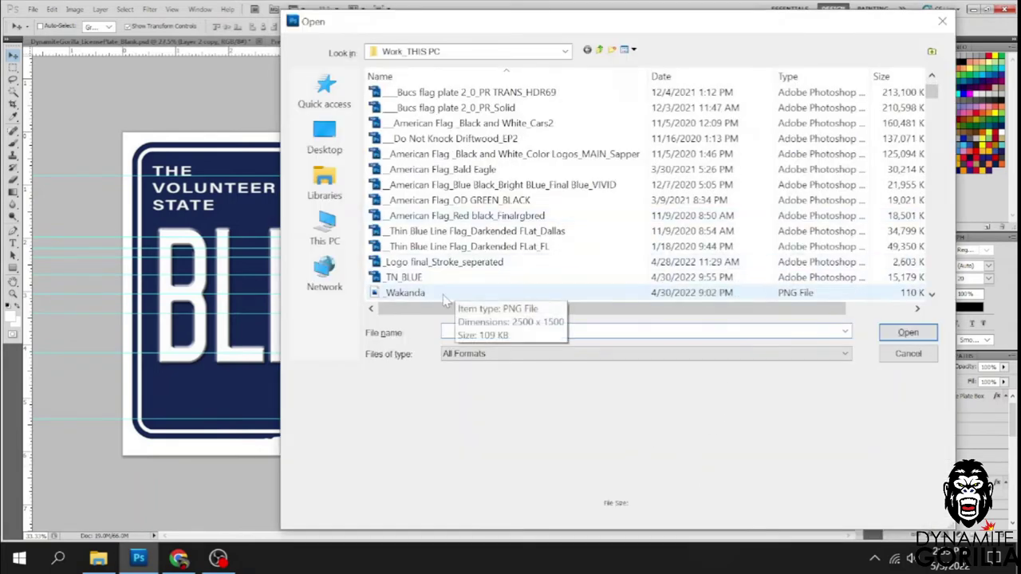
pyautogui.click(490, 294)
pyautogui.click(905, 333)
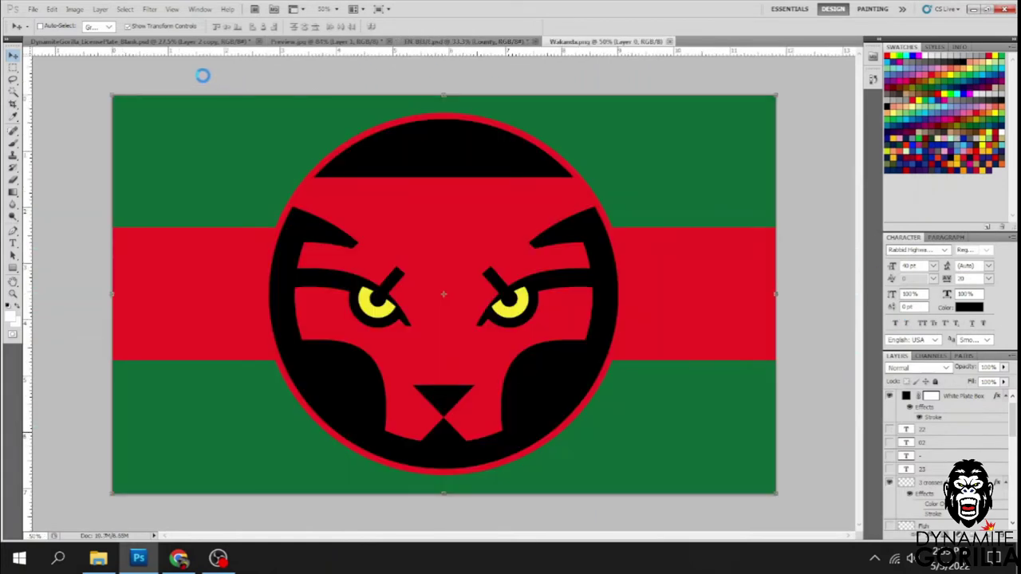
# Select the entire Wakanda flag image and copy it
pyautogui.hotkey('ctrl', 'a')
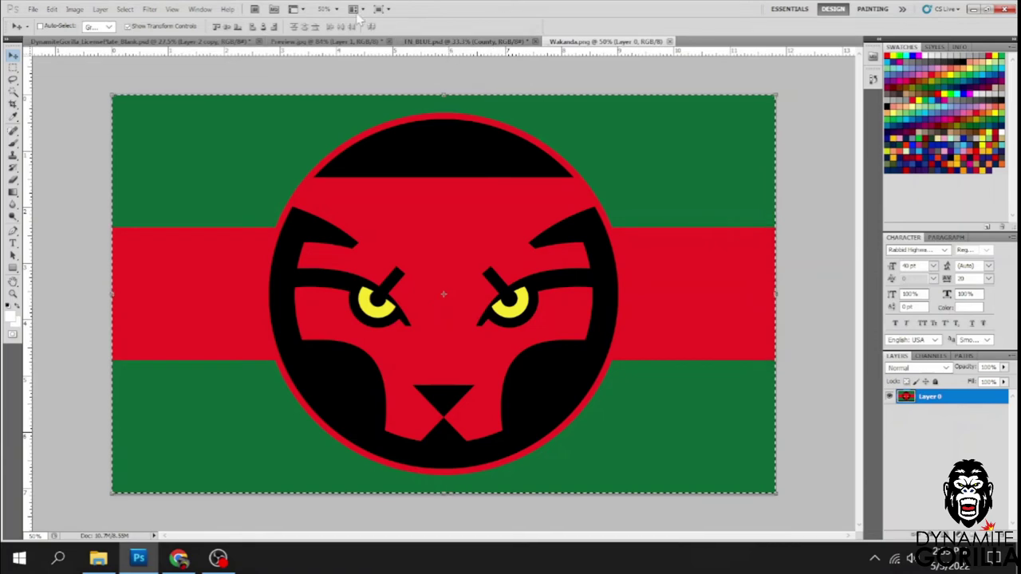
pyautogui.click(125, 8)
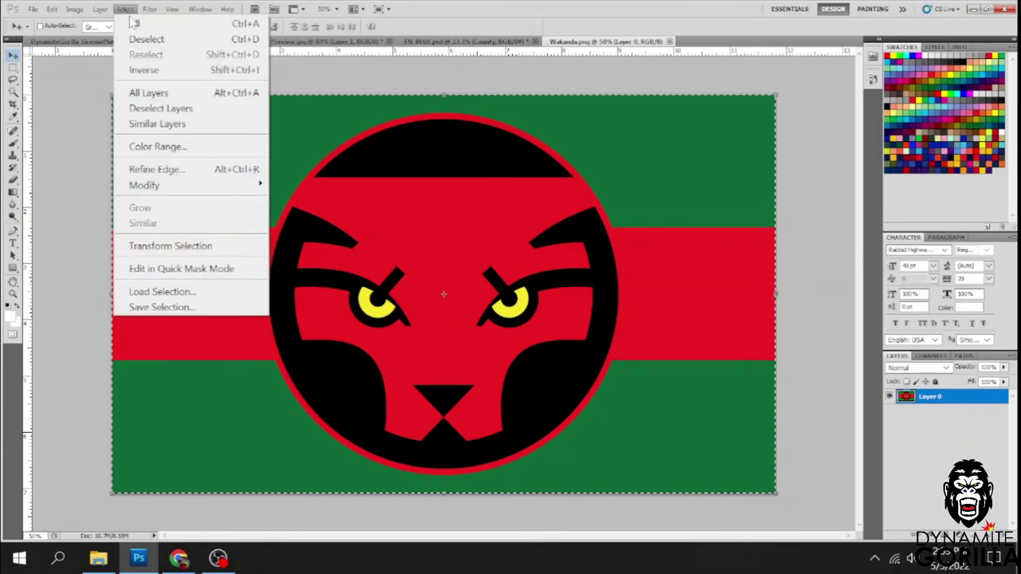
pyautogui.click(134, 24)
pyautogui.click(124, 8)
pyautogui.click(32, 8)
pyautogui.moveTo(51, 8)
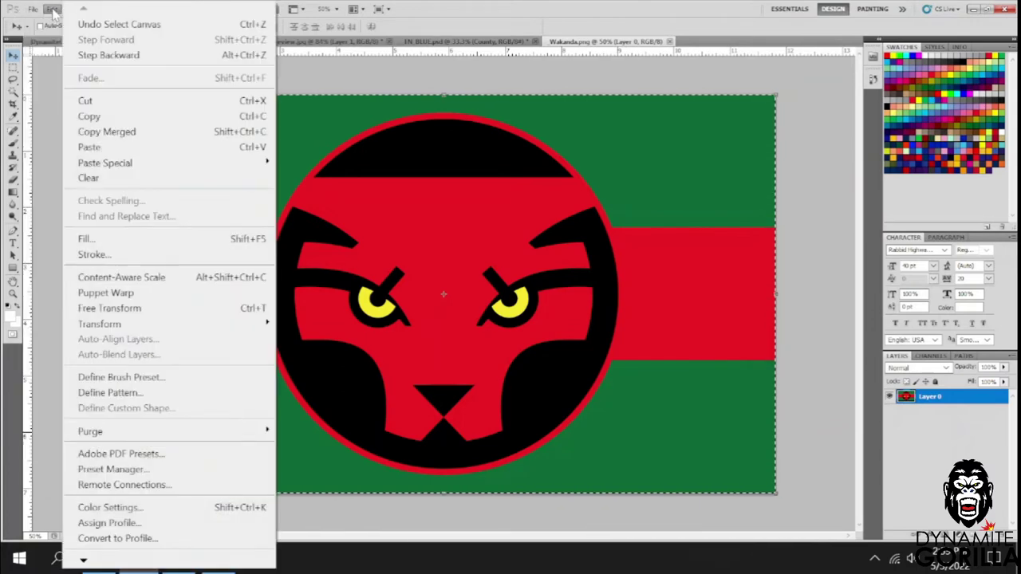
pyautogui.click(96, 116)
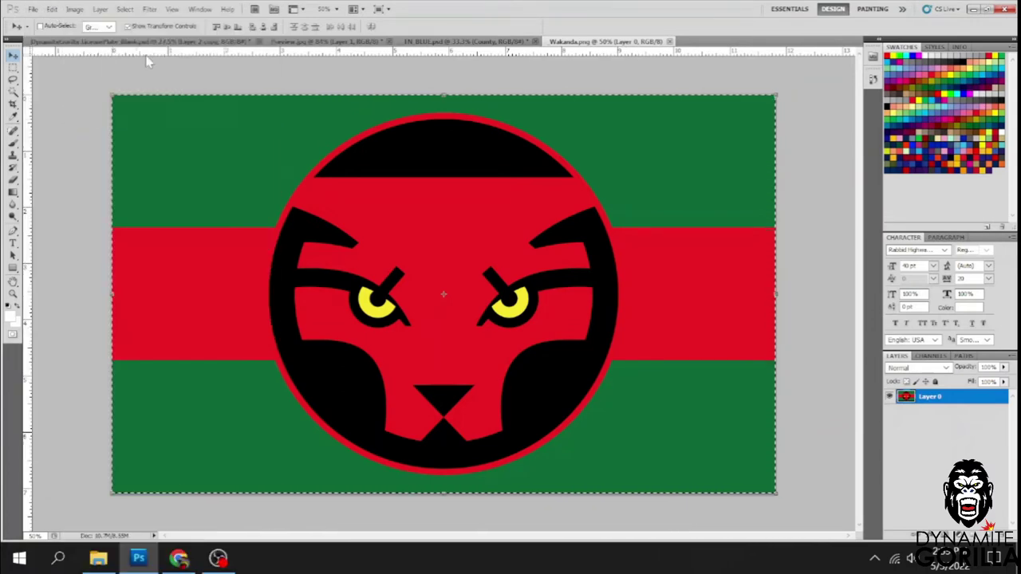
# Save the Florida plate design on the Desktop as a Photoshop file named Vice City
pyautogui.click(125, 41)
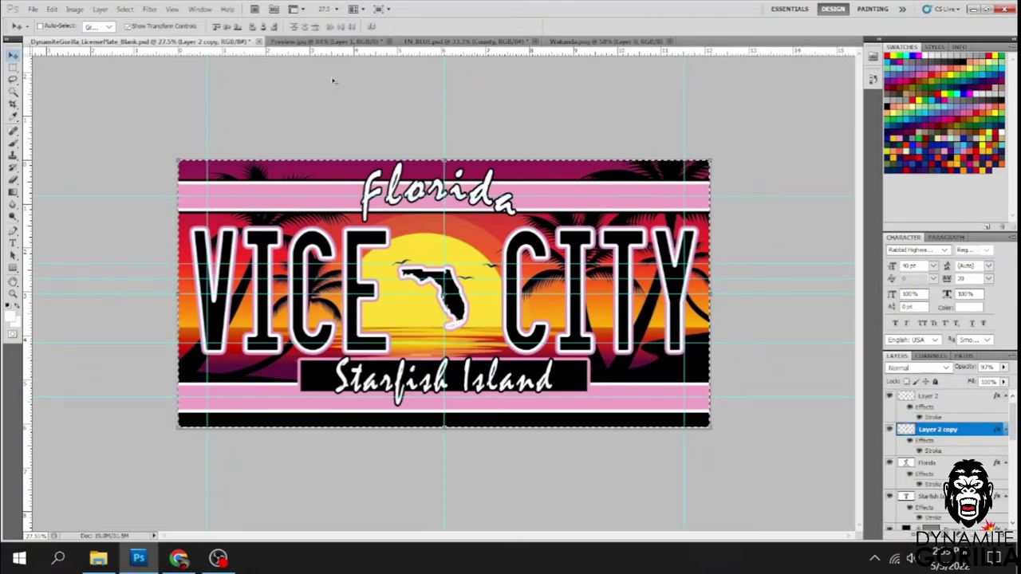
pyautogui.hotkey('ctrl', 'shift', 's')
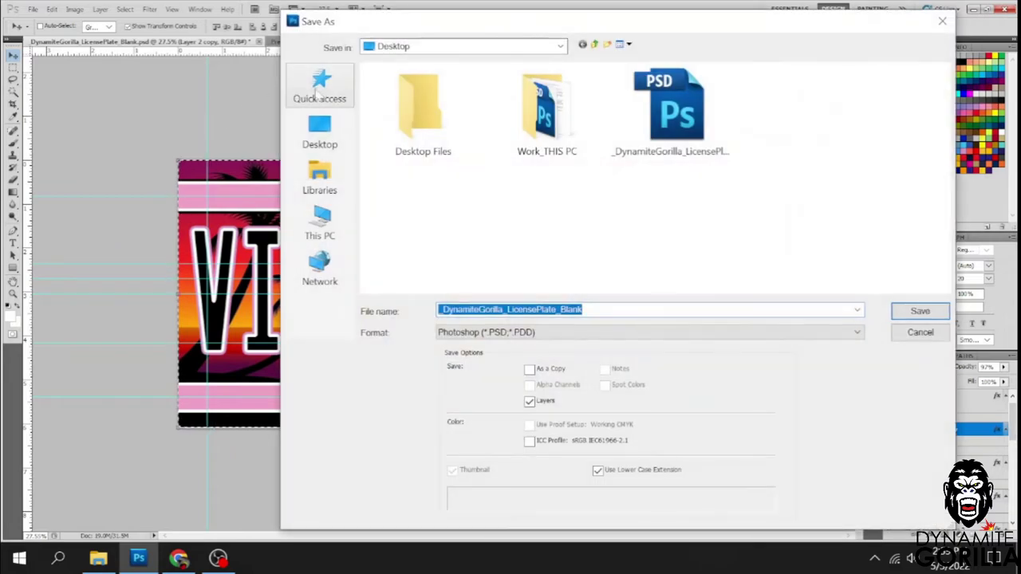
pyautogui.write('Vice')
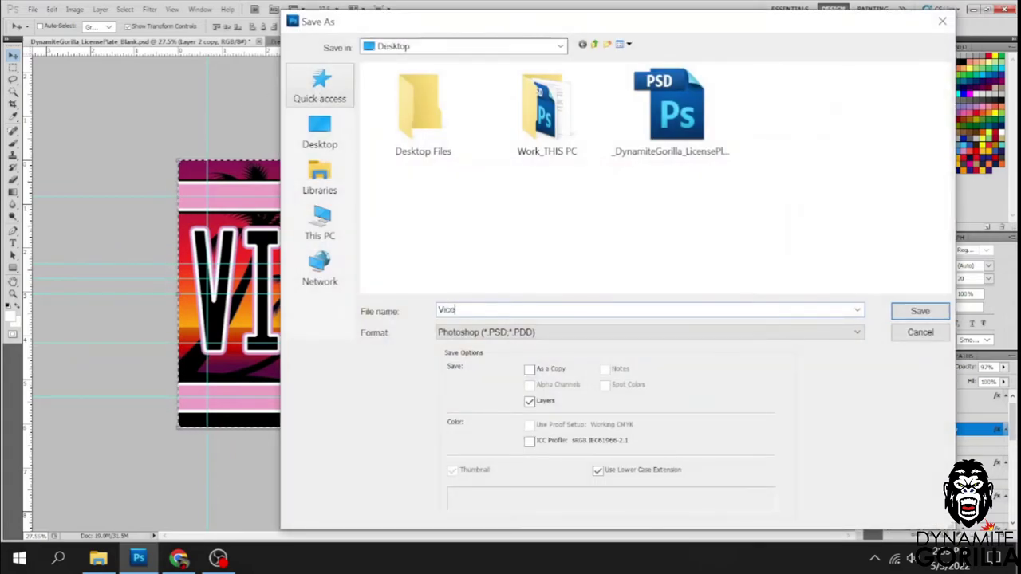
pyautogui.write(' City')
pyautogui.click(925, 312)
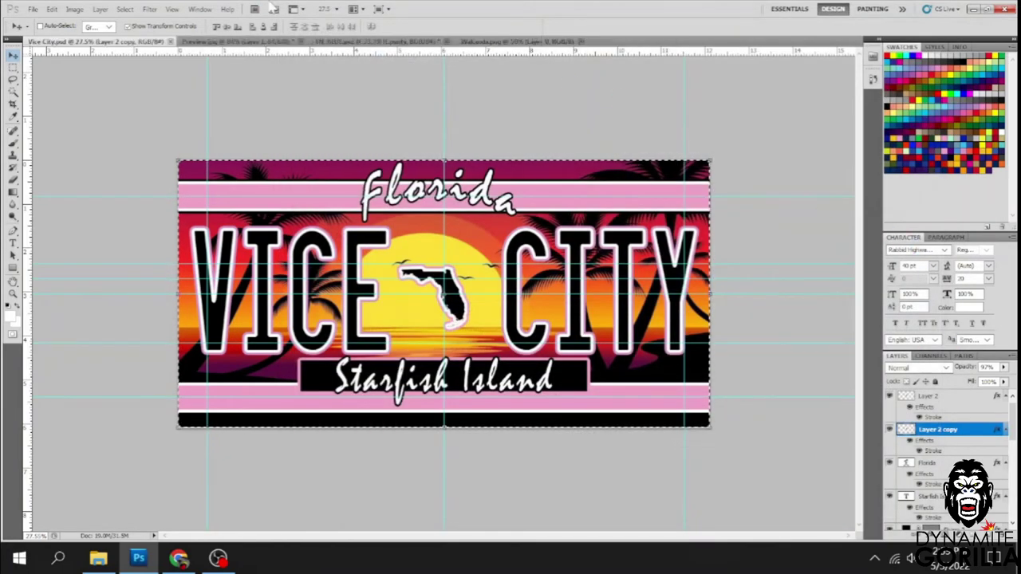
# Open the blank _DynamiteGorilla_LicensePlate_Blank template from the Desktop
pyautogui.hotkey('ctrl', 'o')
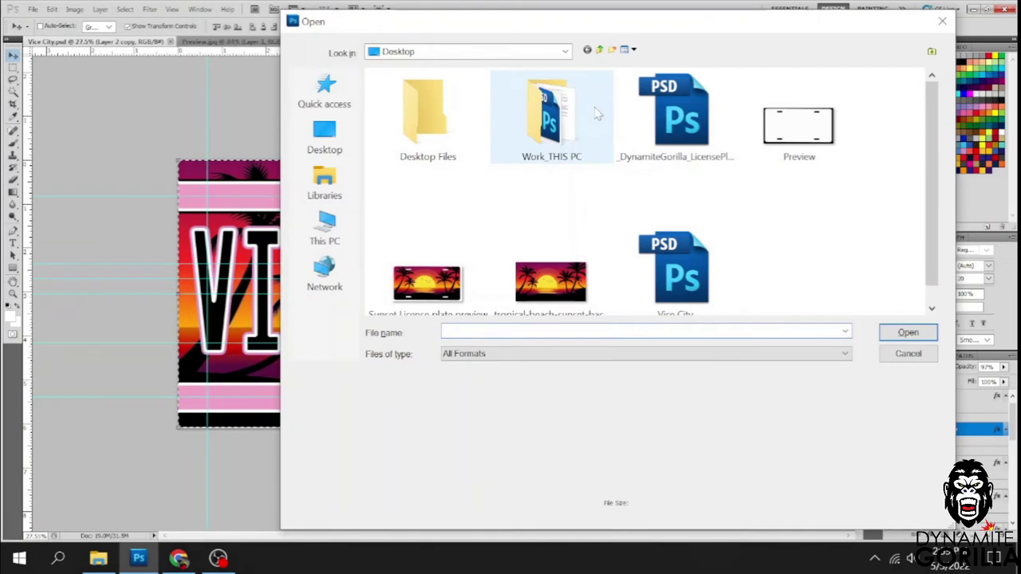
pyautogui.click(674, 120)
pyautogui.click(908, 333)
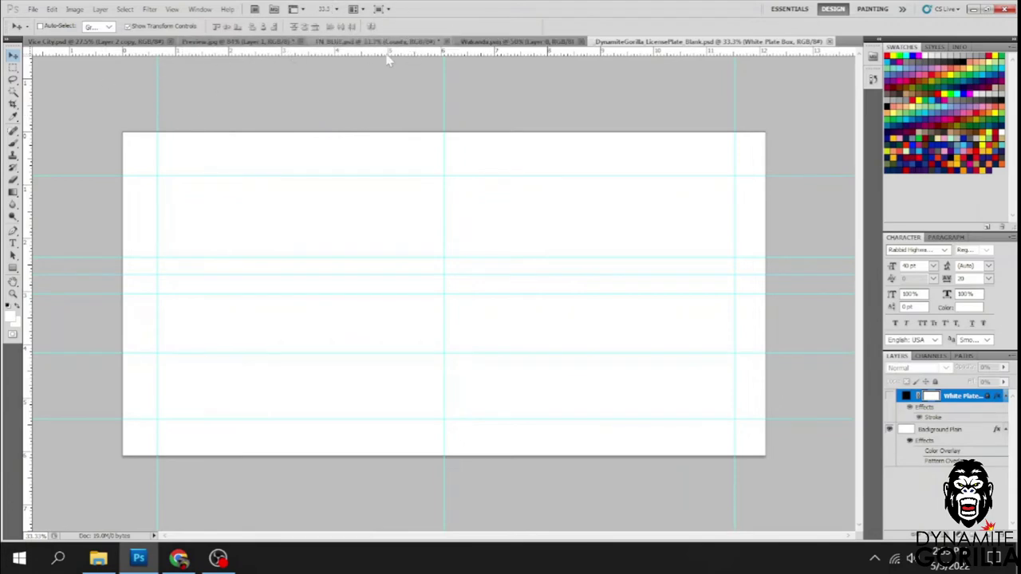
# Return to the Wakanda flag image and select all of it again
pyautogui.click(486, 41)
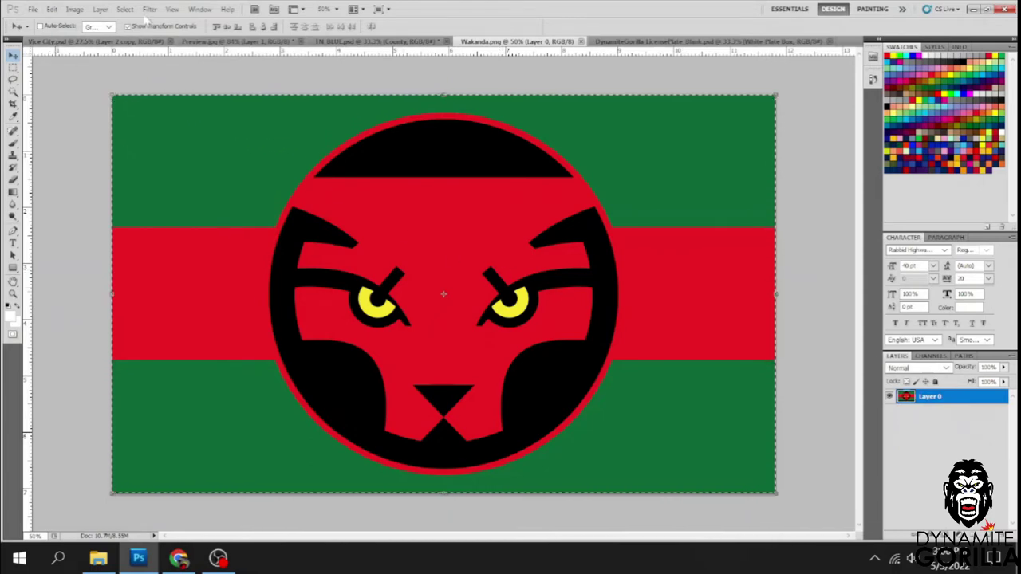
pyautogui.click(33, 9)
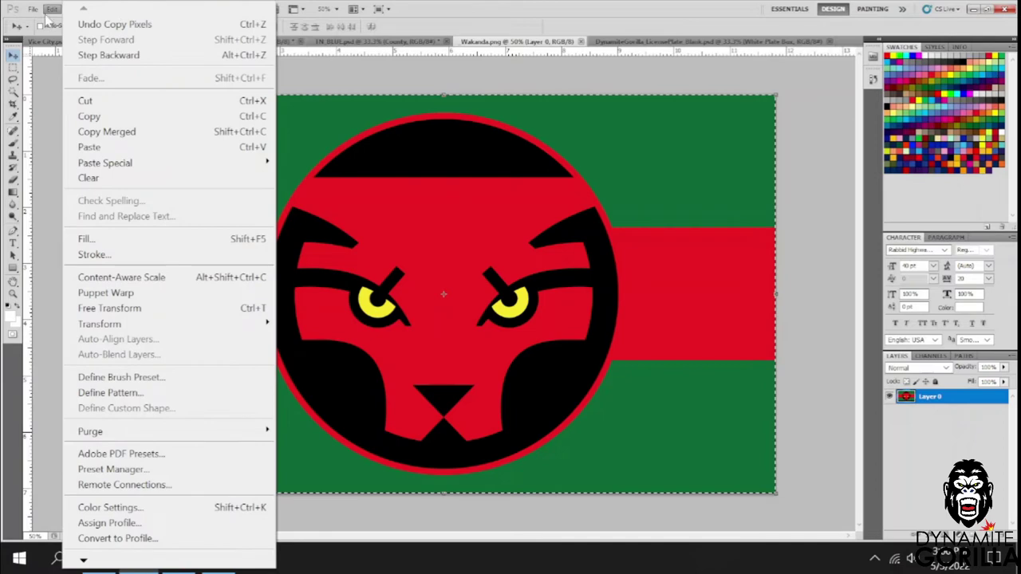
pyautogui.press('Escape')
pyautogui.click(126, 10)
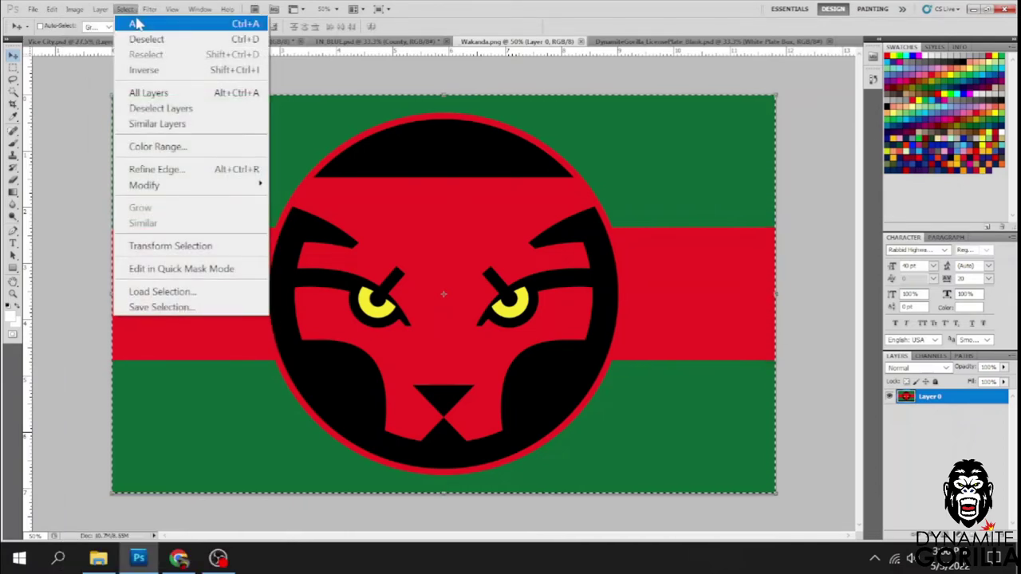
pyautogui.click(137, 24)
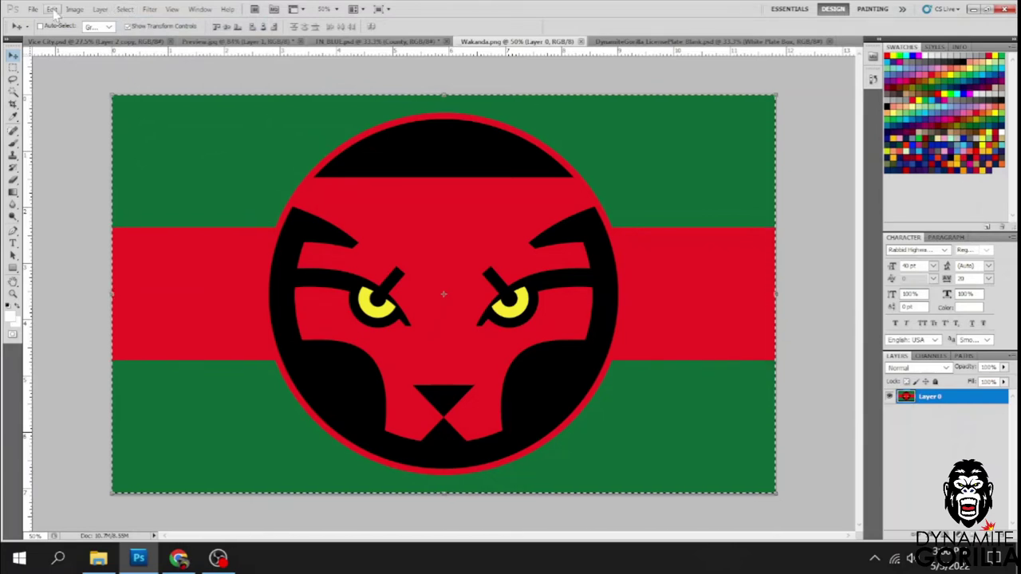
# Move the blank license plate document directly after Vice City in the order of open documents
pyautogui.click(96, 40)
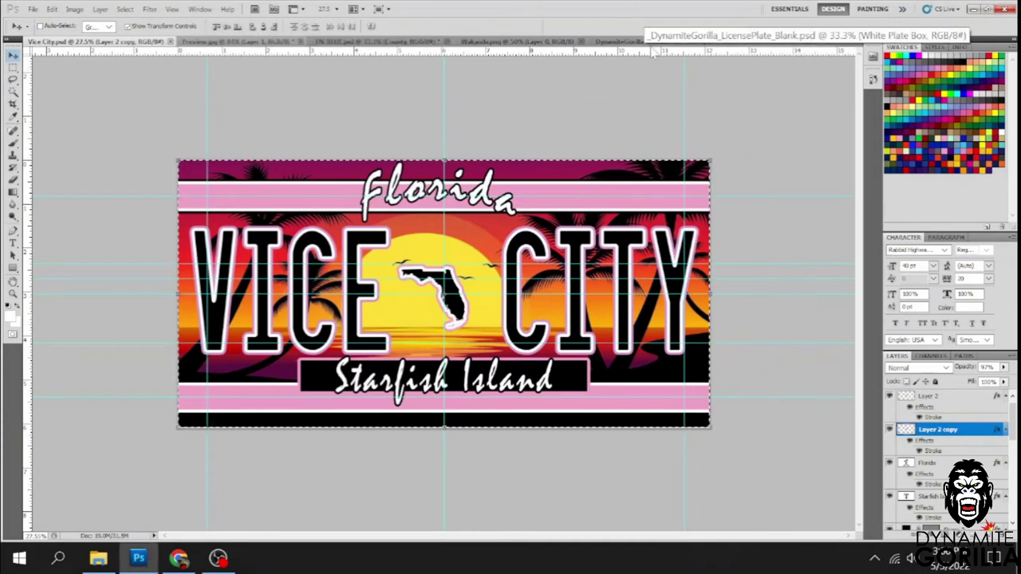
pyautogui.click(616, 42)
pyautogui.moveTo(614, 41); pyautogui.dragTo(94, 62)
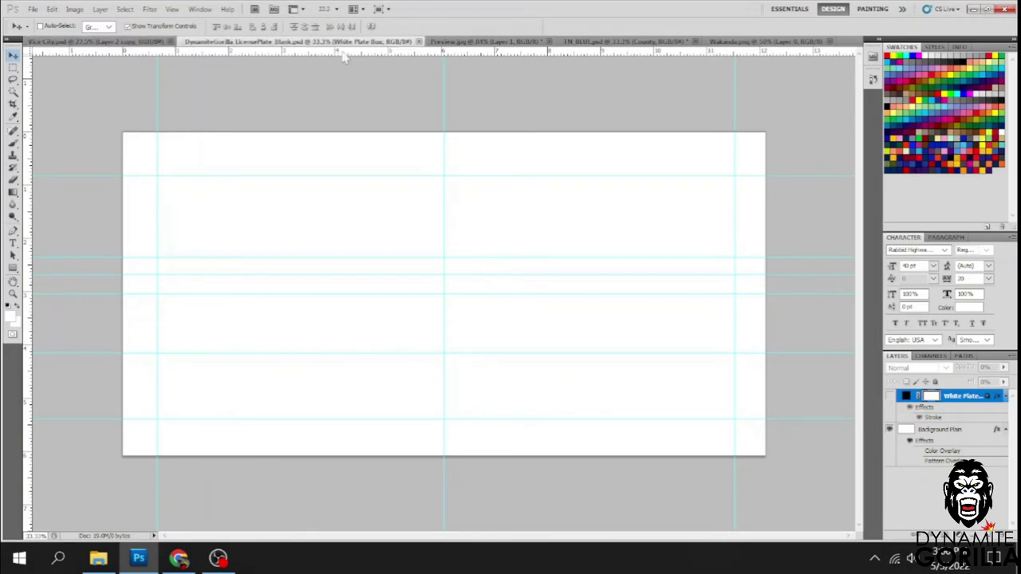
# Close the Vice City document and paste the Wakanda flag into the blank license plate template
pyautogui.click(95, 41)
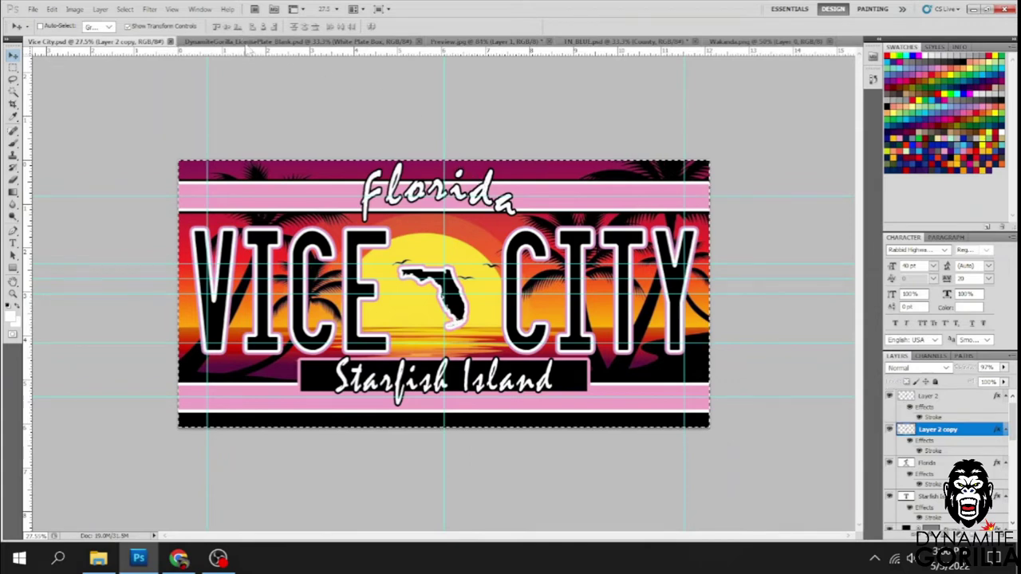
pyautogui.hotkey('ctrl', 'w')
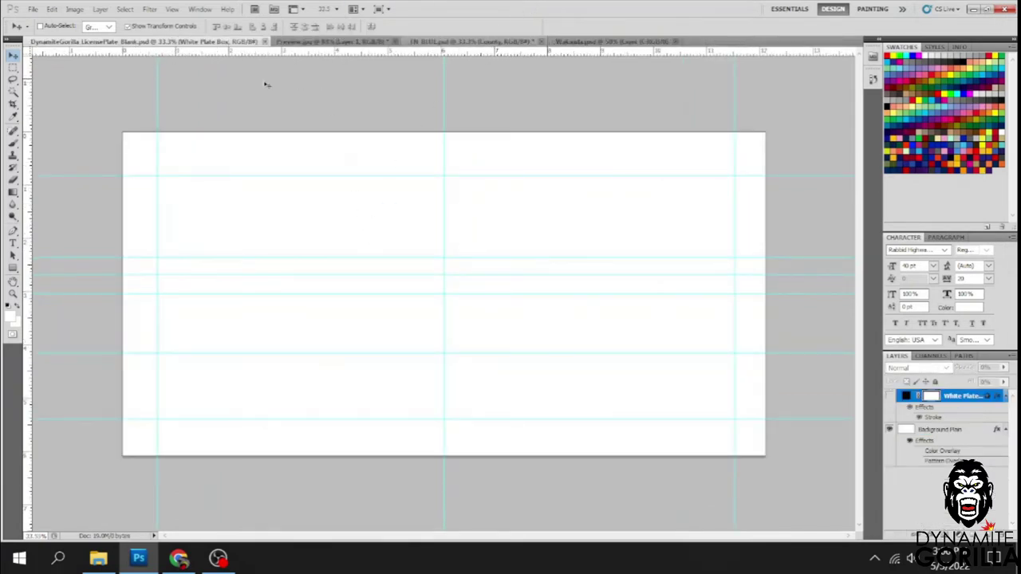
pyautogui.click(55, 9)
pyautogui.click(124, 147)
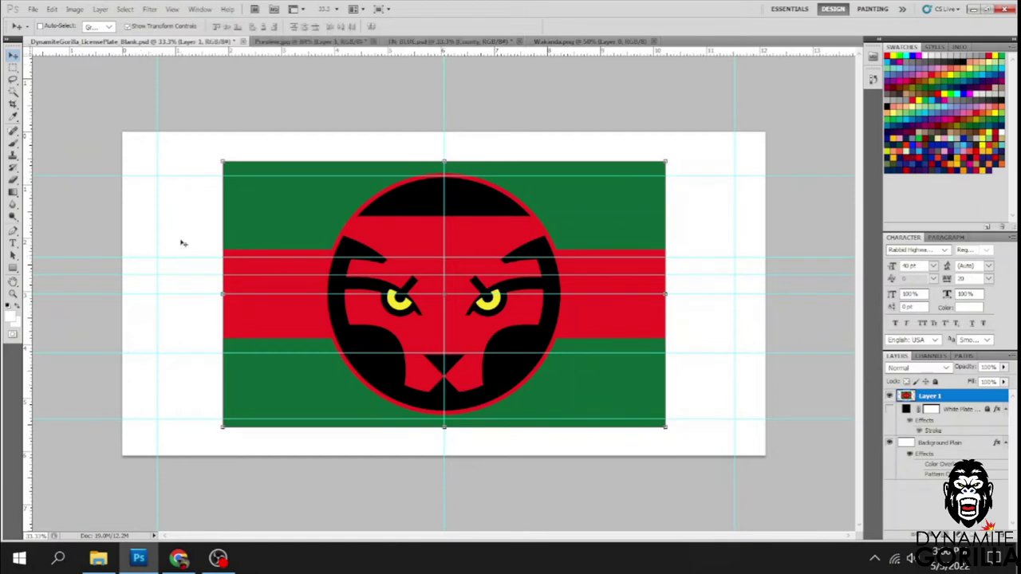
# Try to stretch the pasted Wakanda flag so it covers the entire license plate
pyautogui.moveTo(223, 160); pyautogui.dragTo(122, 132)
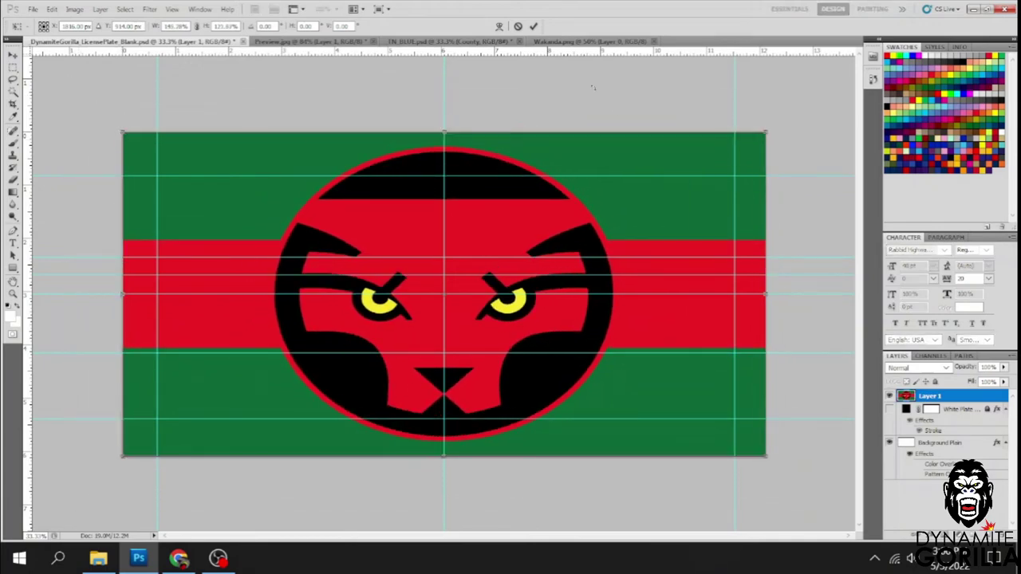
pyautogui.click(518, 26)
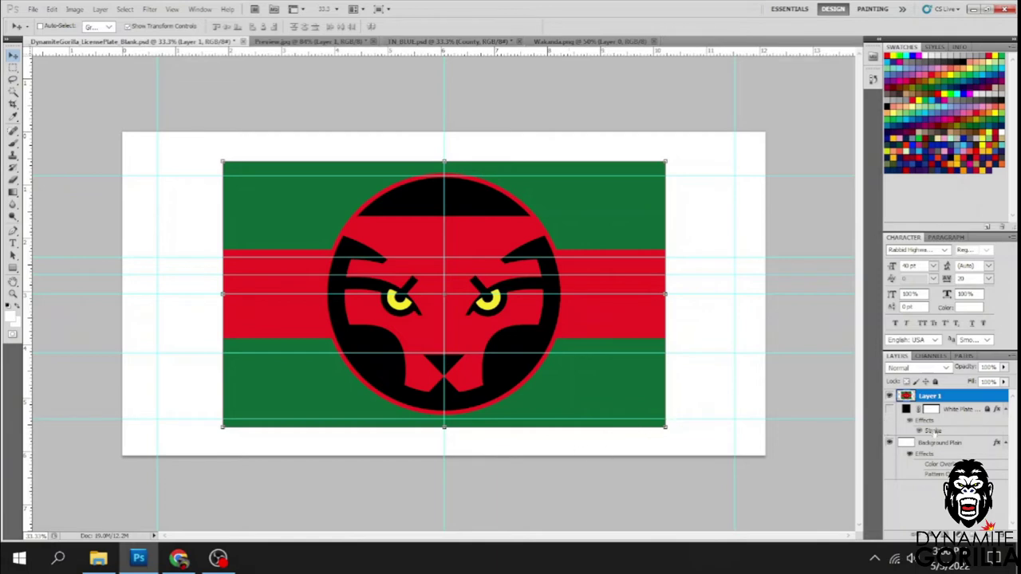
# Sample the flag's green and fill the Background Plain layer with it
pyautogui.click(939, 443)
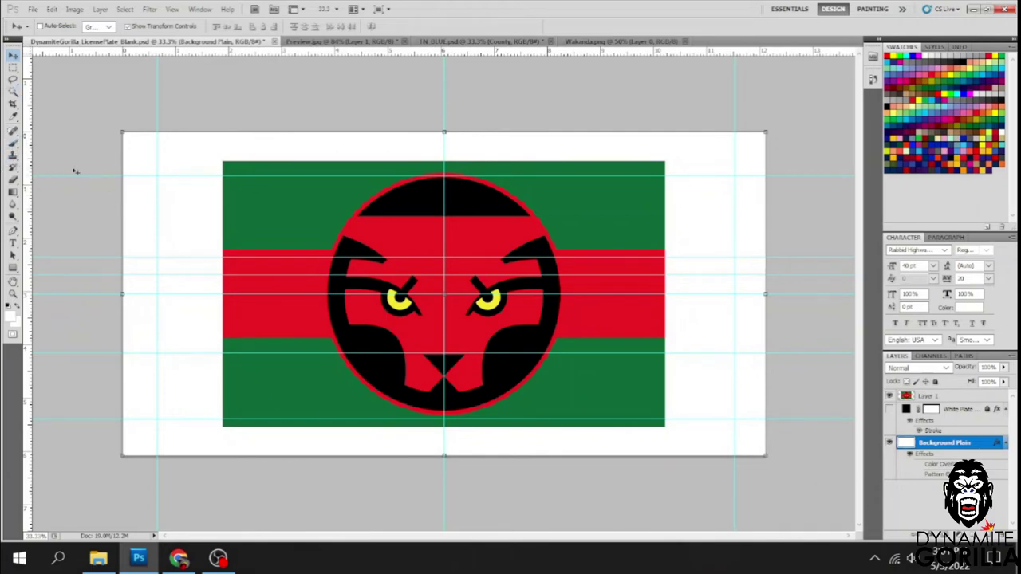
pyautogui.click(13, 116)
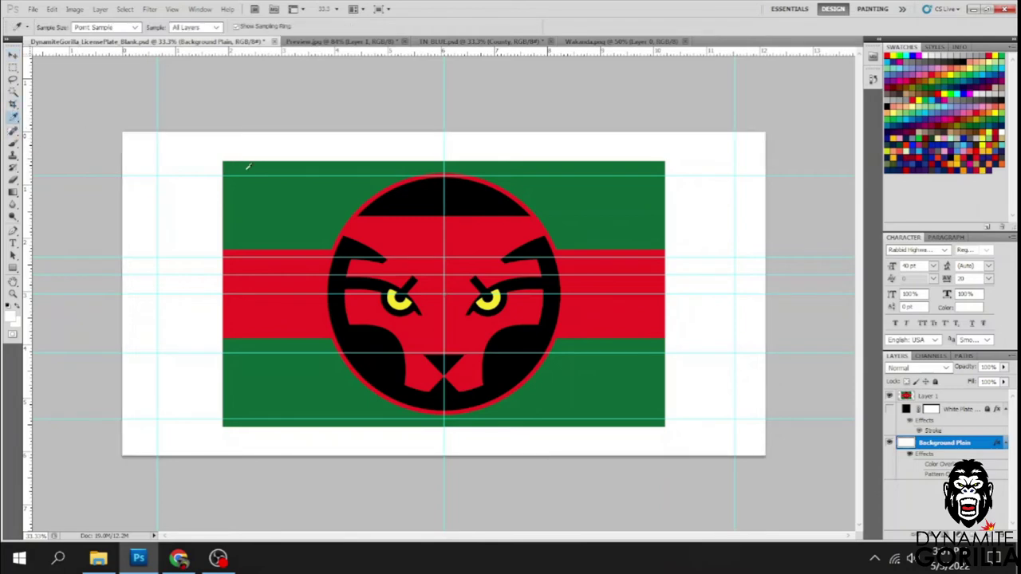
pyautogui.click(251, 181)
pyautogui.hotkey('alt', 'BackSpace')
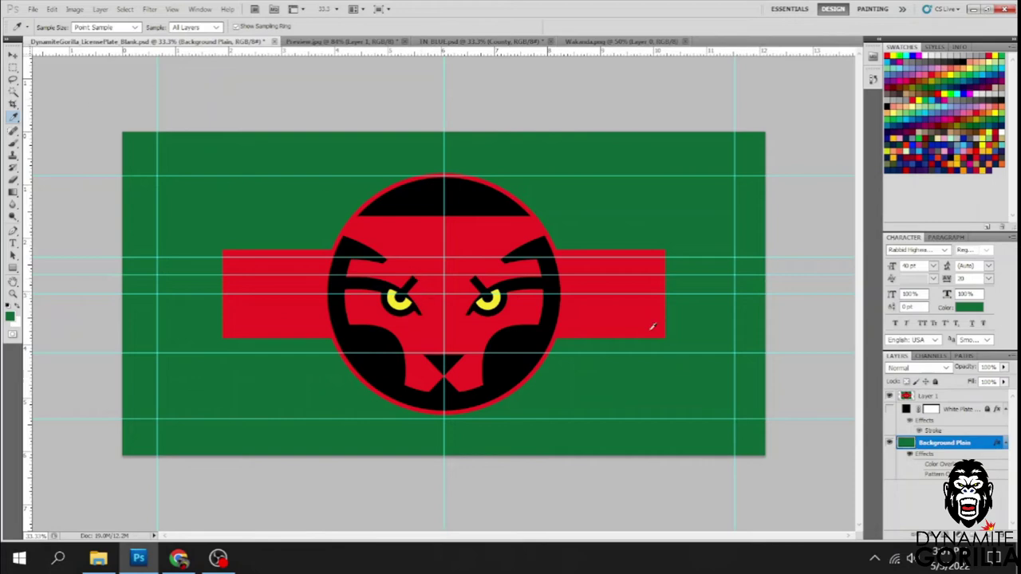
# Extend the red stripe to both plate edges by selecting the missing side strips and filling them with the flag's red
pyautogui.click(13, 67)
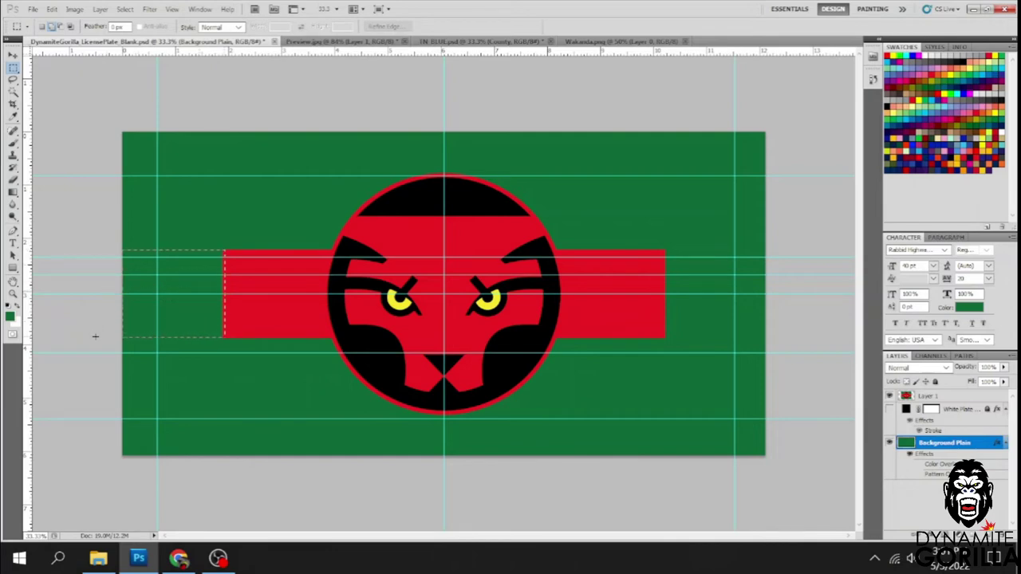
pyautogui.moveTo(95, 336); pyautogui.dragTo(225, 249)
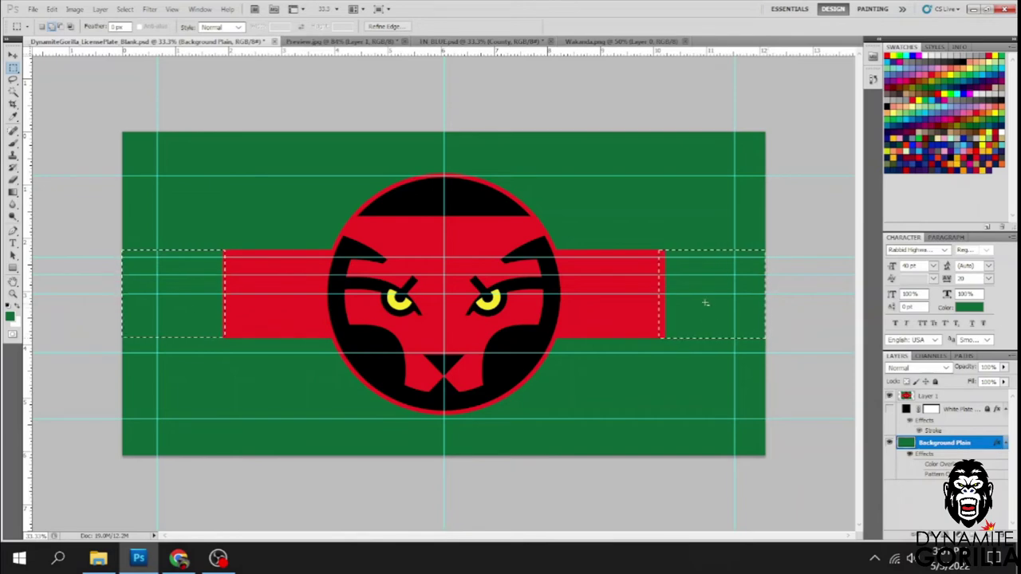
pyautogui.click(13, 117)
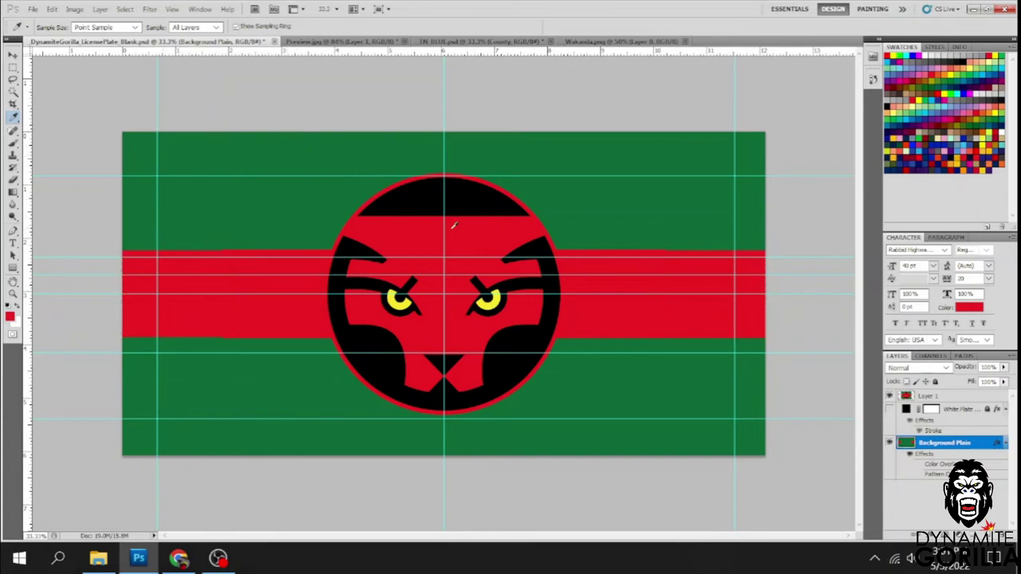
# Open the Logo final Stroke_seperated file from the Work_THIS PC folder
pyautogui.rightClick(700, 44)
pyautogui.click(777, 121)
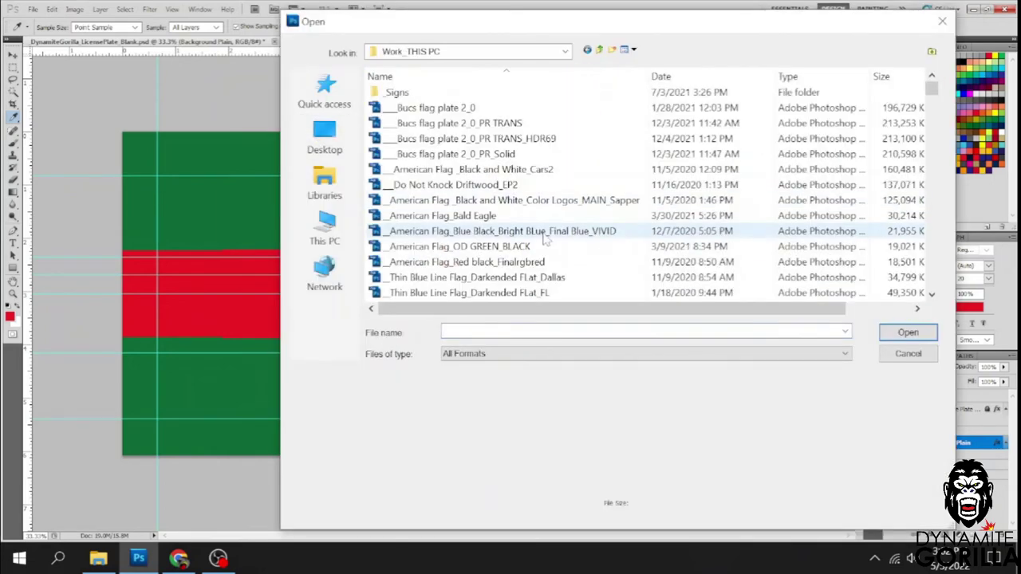
pyautogui.scroll(-2, 544, 237)
pyautogui.doubleClick(478, 214)
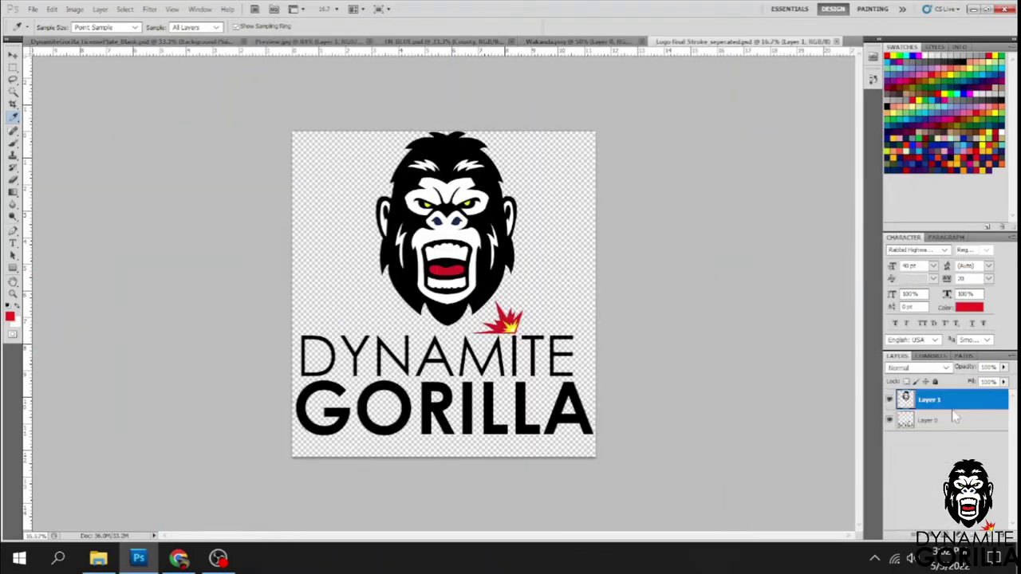
# Duplicate the gorilla head layer from the logo file into the blank license plate document
pyautogui.rightClick(941, 401)
pyautogui.click(917, 111)
pyautogui.click(354, 162)
pyautogui.click(353, 200)
pyautogui.press('Return')
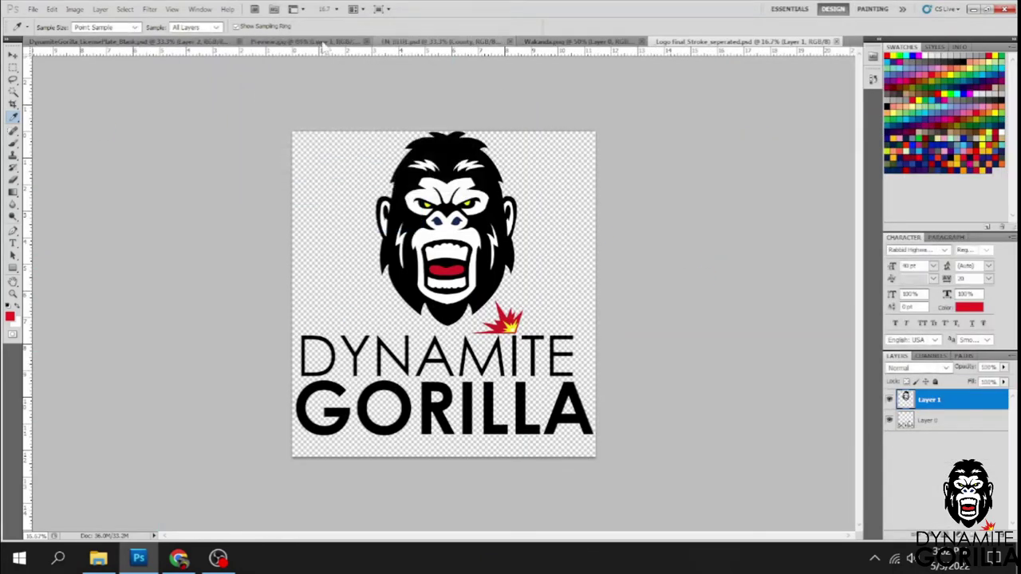
# Scale down the gorilla head in the license plate document so it fits centred inside the flag's circle
pyautogui.hotkey('ctrl', 'Tab')
pyautogui.press('v')
pyautogui.hotkey('ctrl', 't')
pyautogui.moveTo(348, 179)
pyautogui.mouseDown()
pyautogui.moveTo(366, 197)
pyautogui.moveTo(363, 187)
pyautogui.mouseUp()
pyautogui.press('Return')
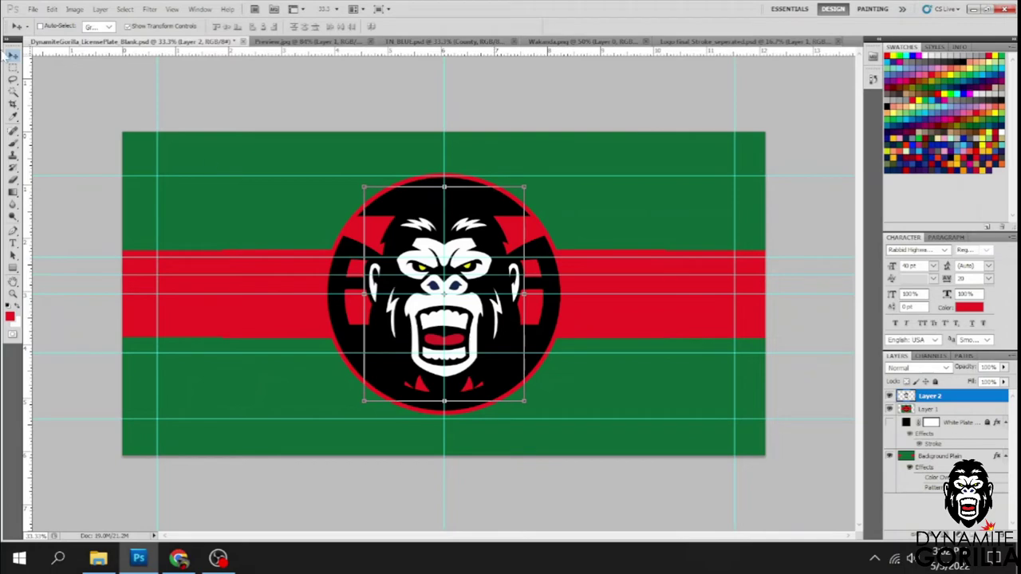
# Draw a red circle beneath the gorilla head layer and resize it to cover the flag's panther emblem
pyautogui.moveTo(12, 267); pyautogui.dragTo(47, 287)
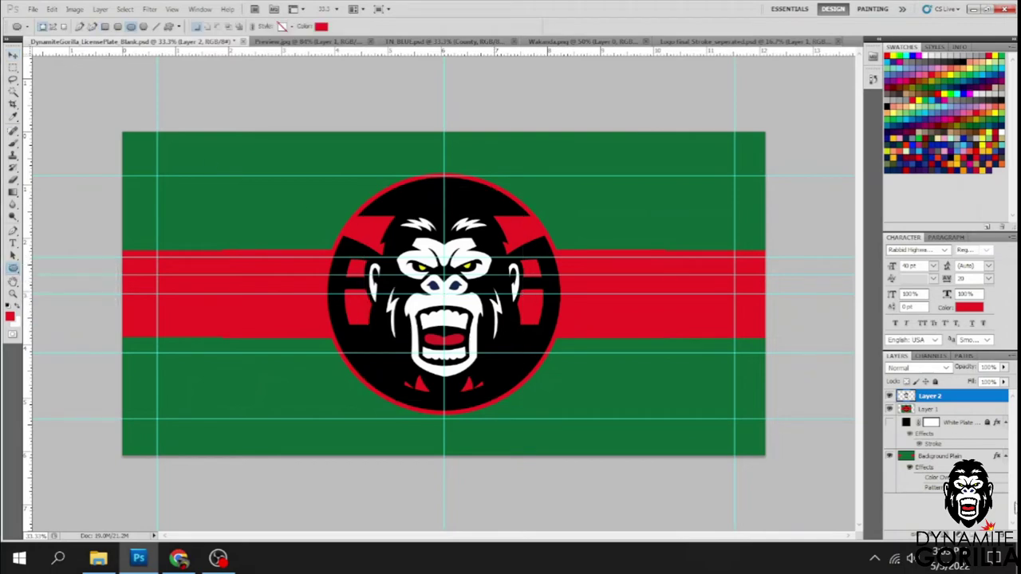
pyautogui.moveTo(365, 212); pyautogui.dragTo(531, 378)
pyautogui.hotkey('ctrl', '[')
pyautogui.hotkey('ctrl', 't')
pyautogui.moveTo(365, 212)
pyautogui.mouseDown()
pyautogui.moveTo(356, 192)
pyautogui.moveTo(325, 177)
pyautogui.mouseUp()
pyautogui.moveTo(569, 295); pyautogui.dragTo(559, 294)
pyautogui.moveTo(448, 182); pyautogui.dragTo(443, 176)
pyautogui.moveTo(442, 407); pyautogui.dragTo(443, 411)
pyautogui.moveTo(325, 295); pyautogui.dragTo(327, 297)
pyautogui.moveTo(562, 293); pyautogui.dragTo(560, 293)
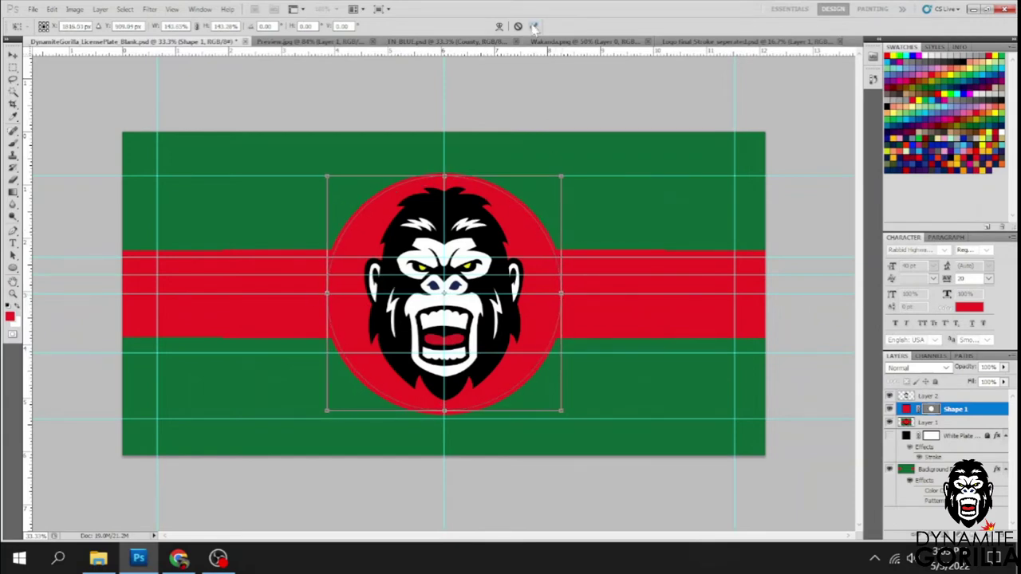
pyautogui.press('Return')
# Apply a black outside stroke to the red circle shape
pyautogui.press('F2')
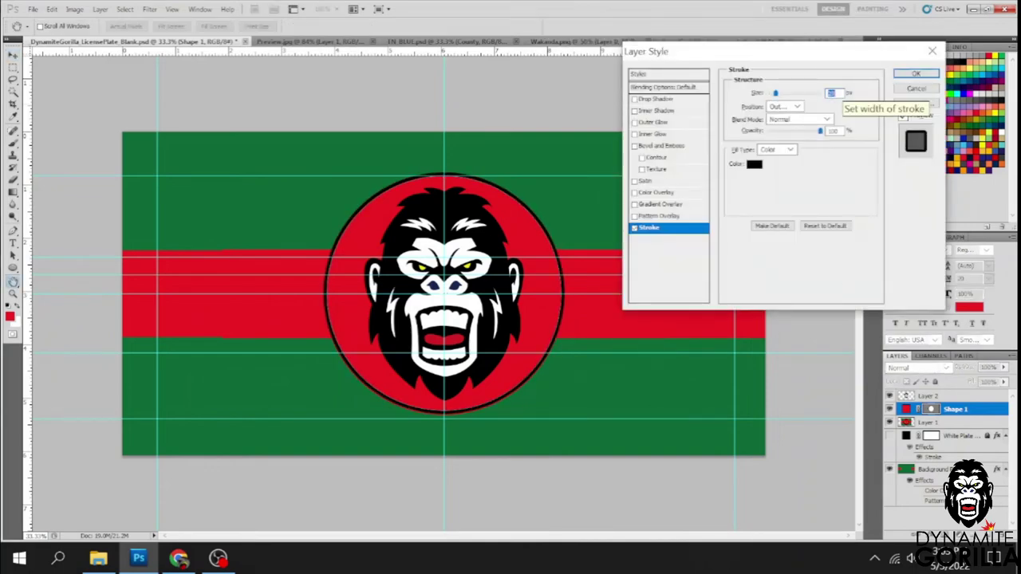
pyautogui.click(913, 75)
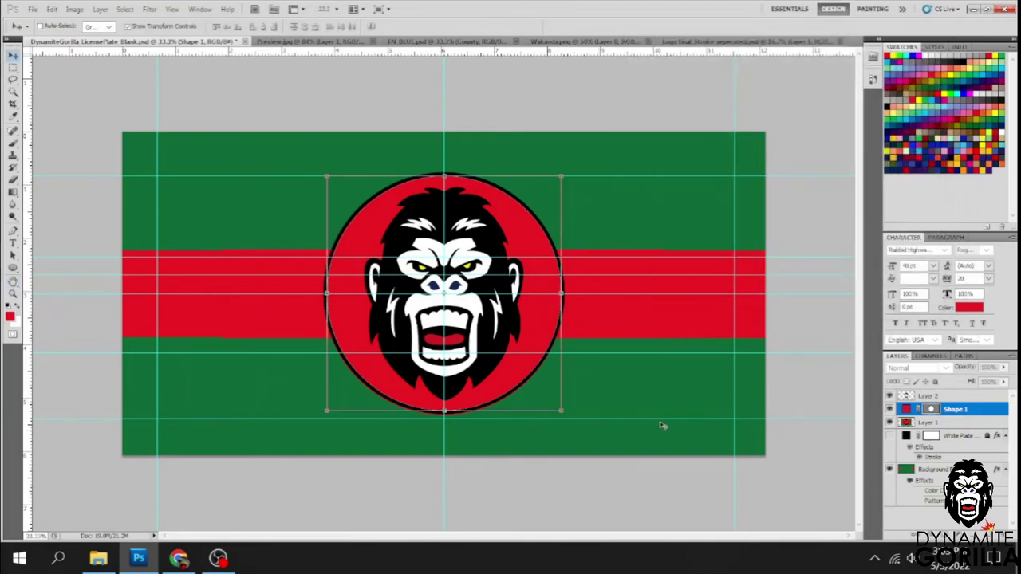
# Print the gorilla flag plate on the EPSONABDAF0 (WF-C5210 Series) printer with the ASuB120 Epson Vivid preset
pyautogui.hotkey('ctrl', 'p')
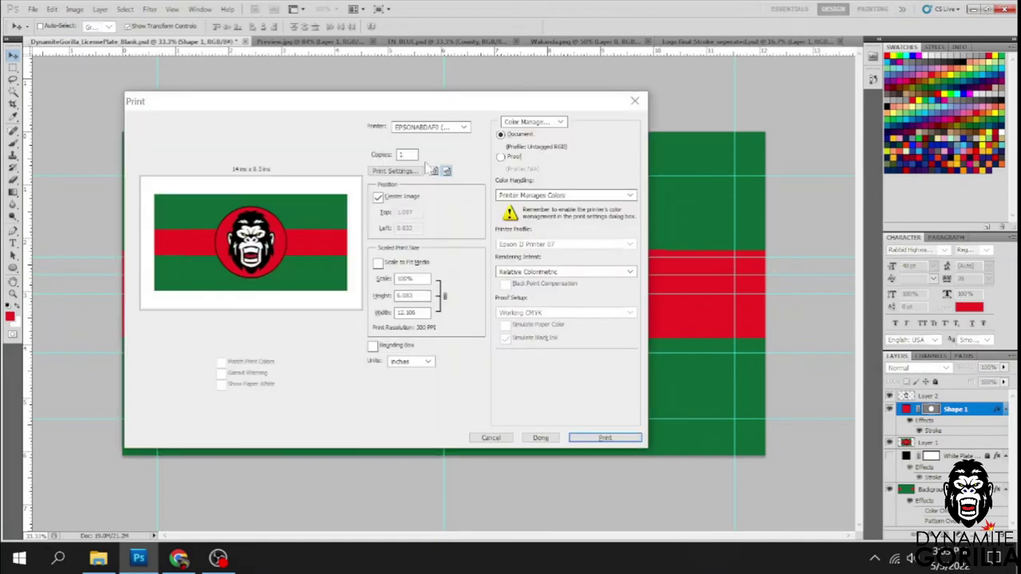
pyautogui.click(438, 128)
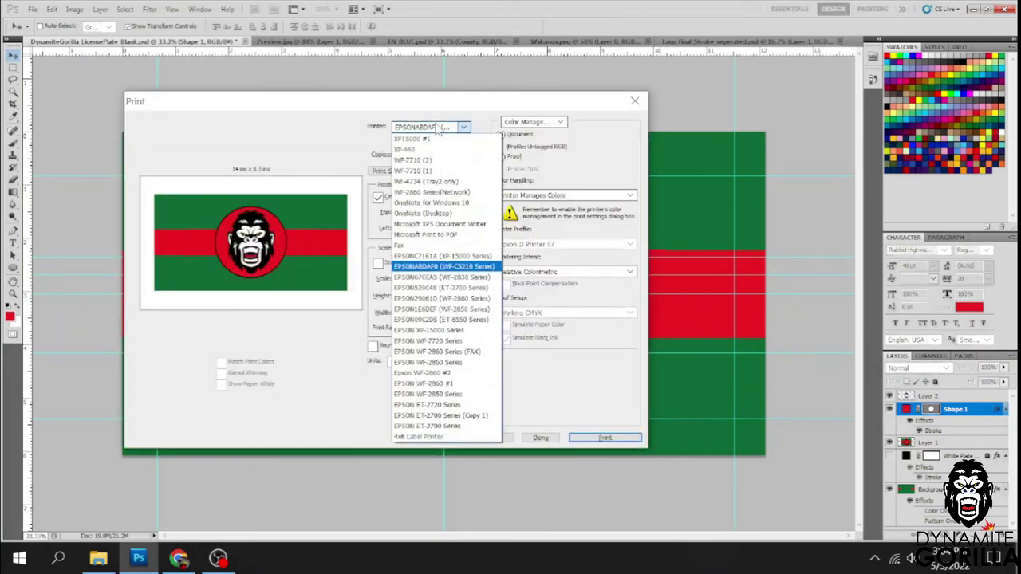
pyautogui.click(445, 267)
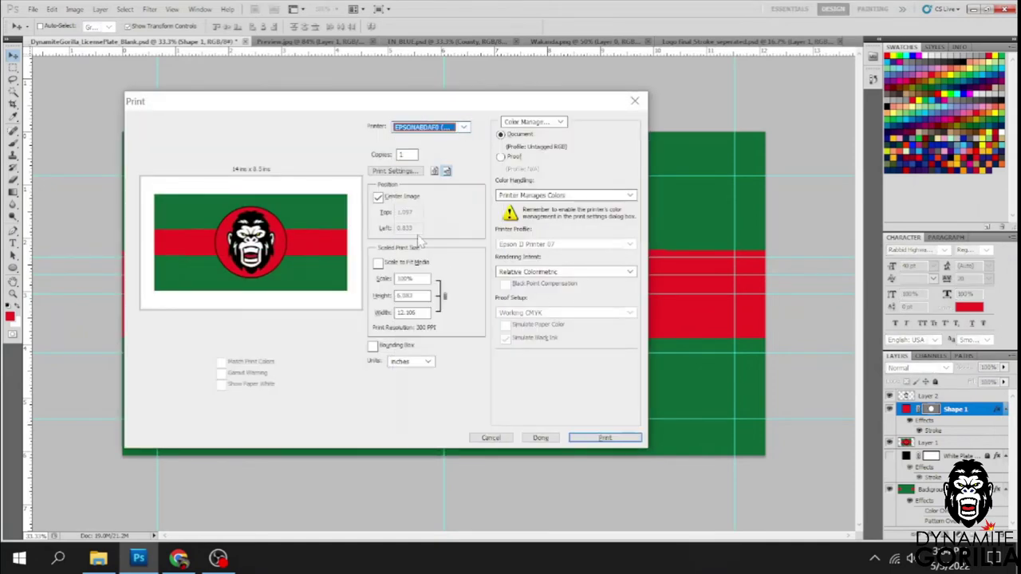
pyautogui.click(408, 173)
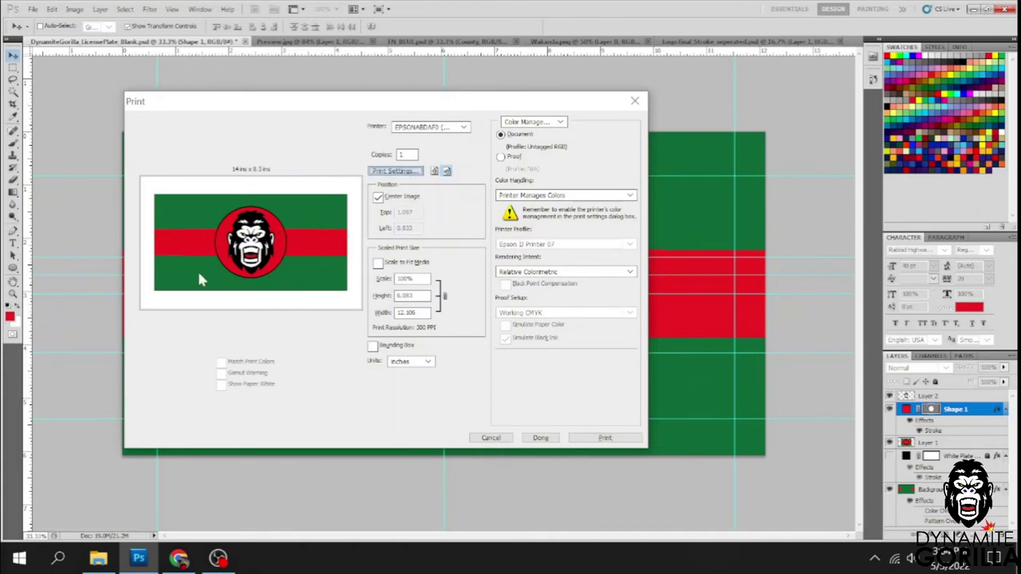
pyautogui.click(192, 325)
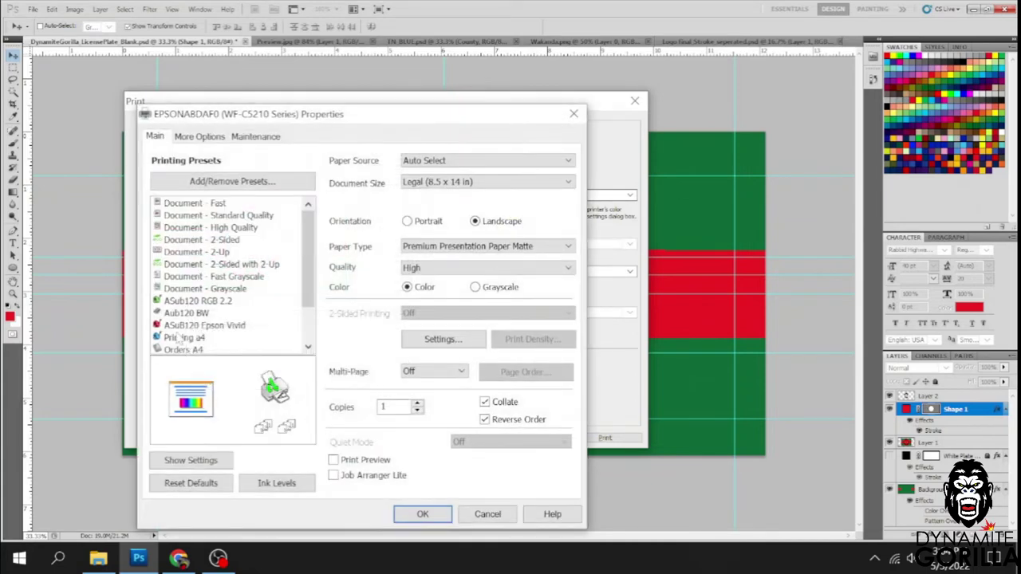
pyautogui.click(431, 514)
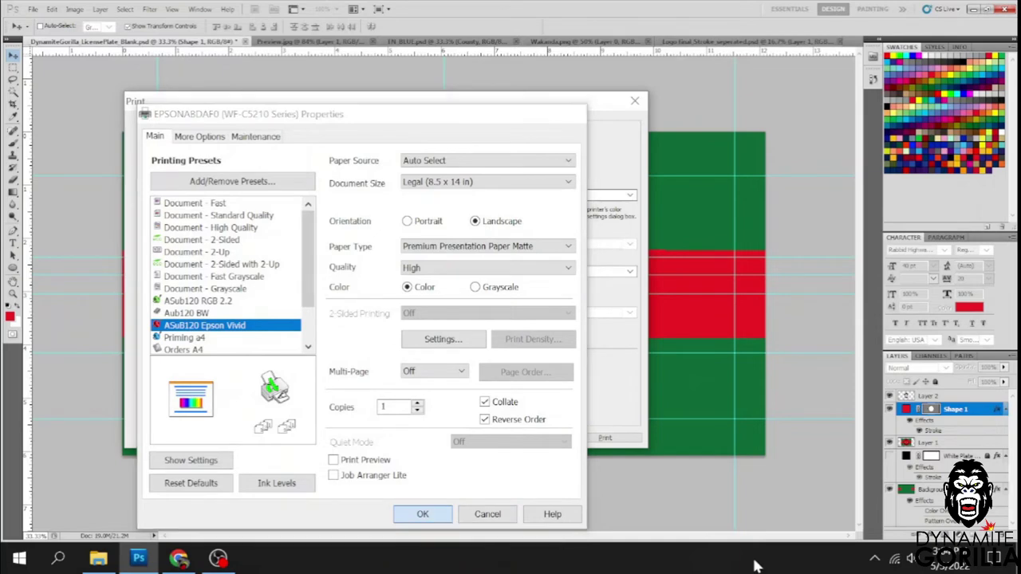
pyautogui.click(606, 440)
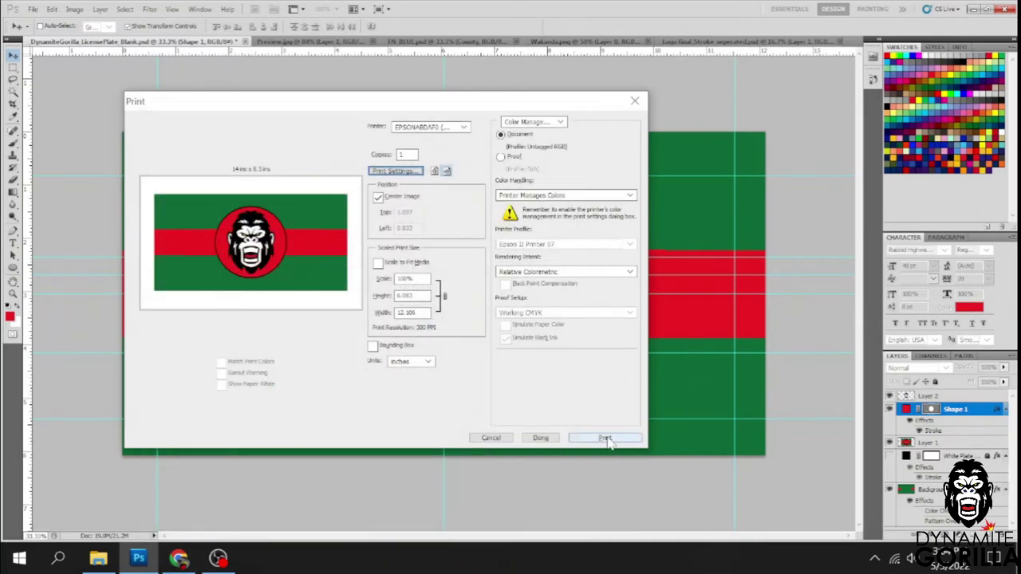
pyautogui.click(606, 441)
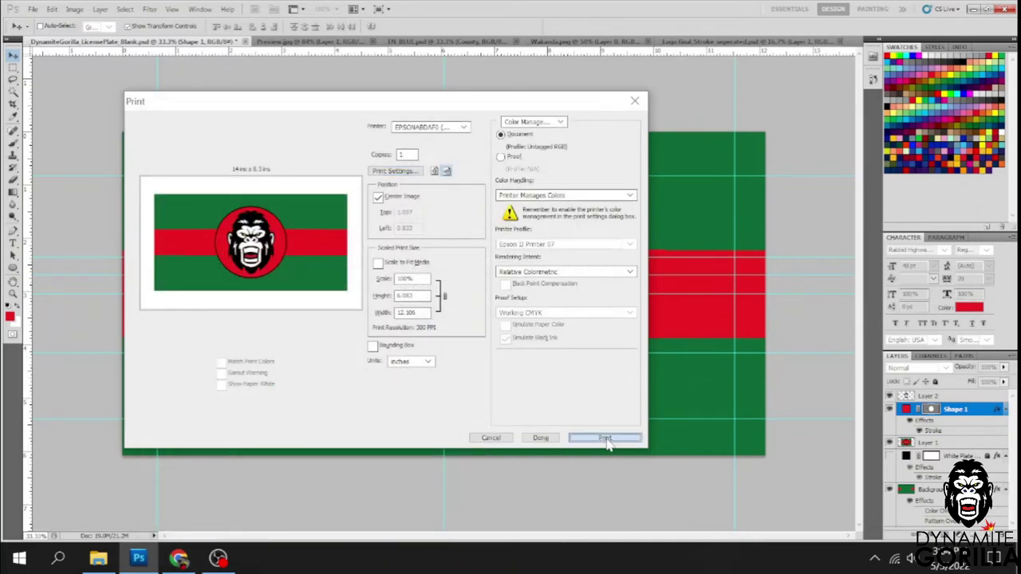